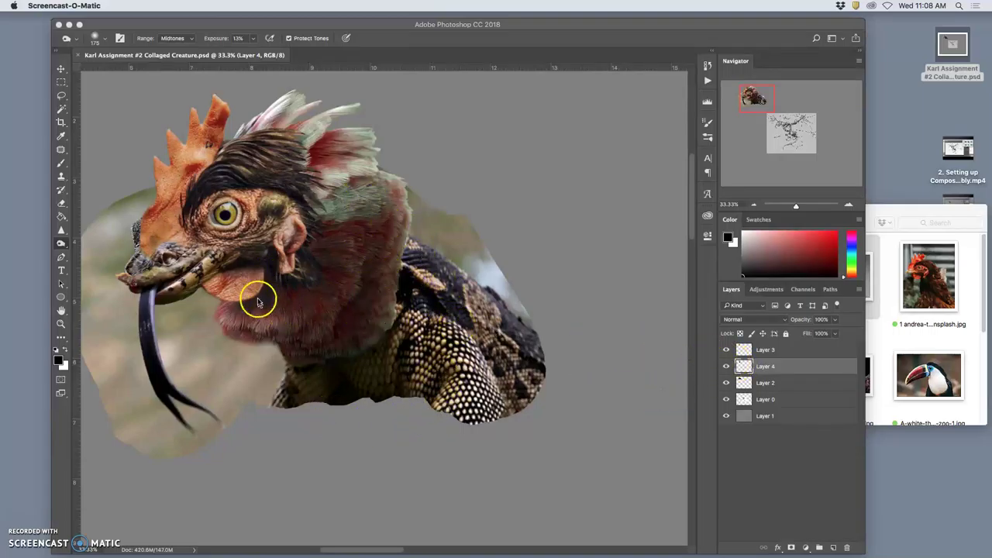
# Step: Toggle Layer 4's visibility repeatedly to compare the creature before and after
pyautogui.click(726, 365)
pyautogui.click(726, 366)
pyautogui.click(727, 366)
pyautogui.click(726, 366)
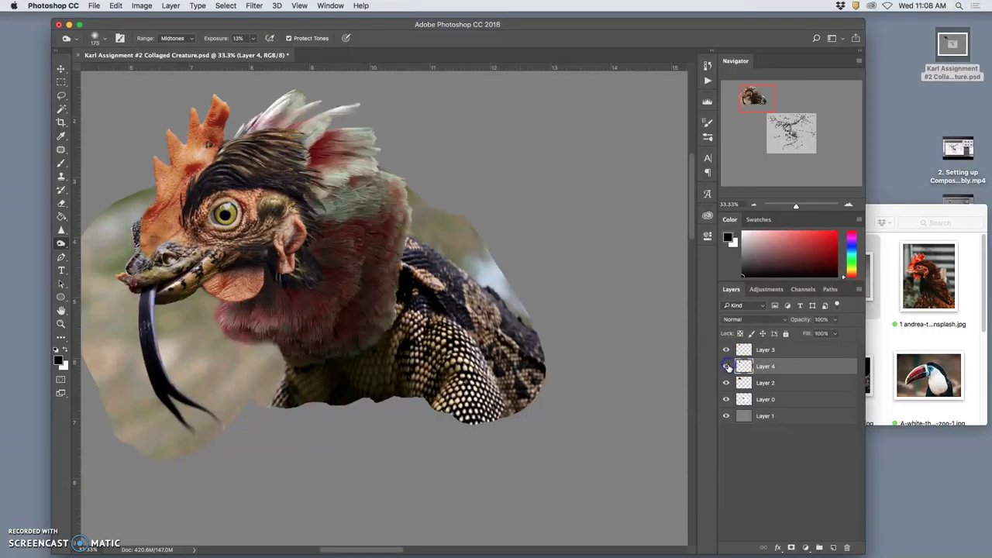
pyautogui.click(726, 366)
pyautogui.click(727, 367)
pyautogui.click(727, 366)
pyautogui.click(726, 367)
pyautogui.click(727, 367)
pyautogui.click(727, 367)
# Step: Lightly burn the chicken's cheek, then desaturate the neck and ear fur with the Sponge tool
pyautogui.moveTo(265, 283)
pyautogui.mouseDown()
pyautogui.moveTo(263, 319)
pyautogui.moveTo(278, 290)
pyautogui.mouseUp()
pyautogui.scroll(2, 277, 289)
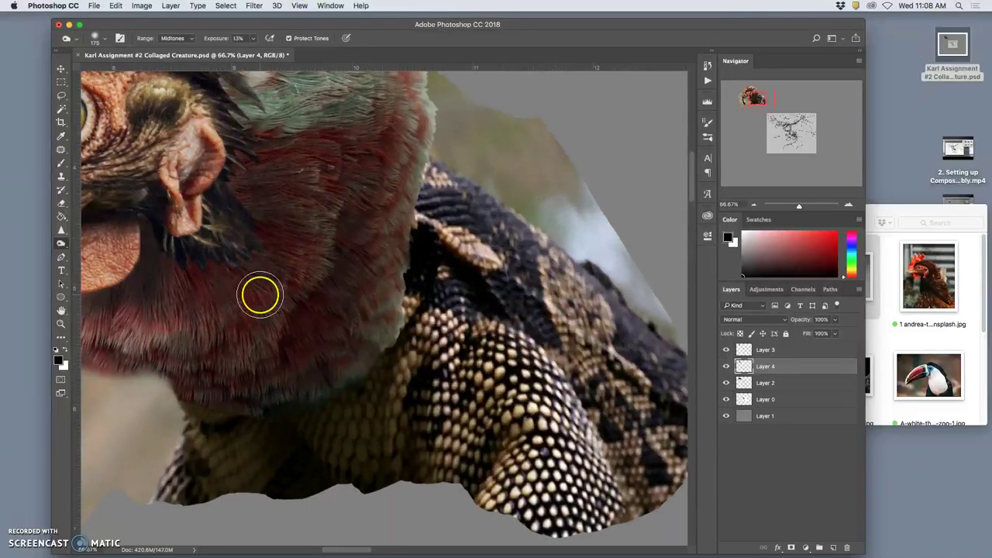
pyautogui.hscroll(-3, 247, 275)
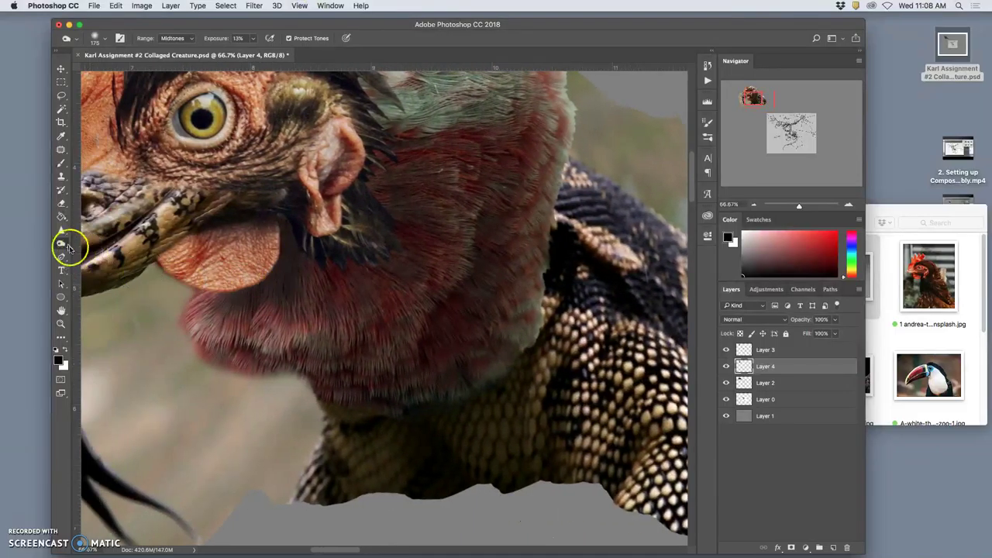
pyautogui.rightClick(62, 244)
pyautogui.click(100, 259)
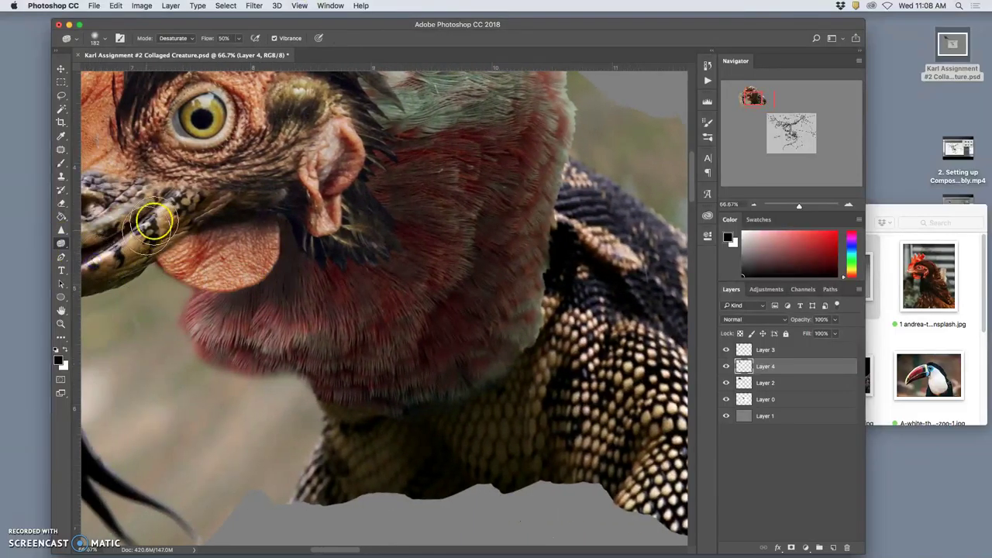
pyautogui.moveTo(328, 281)
pyautogui.mouseDown()
pyautogui.moveTo(330, 325)
pyautogui.moveTo(312, 279)
pyautogui.moveTo(322, 367)
pyautogui.moveTo(341, 282)
pyautogui.moveTo(365, 341)
pyautogui.moveTo(372, 281)
pyautogui.mouseUp()
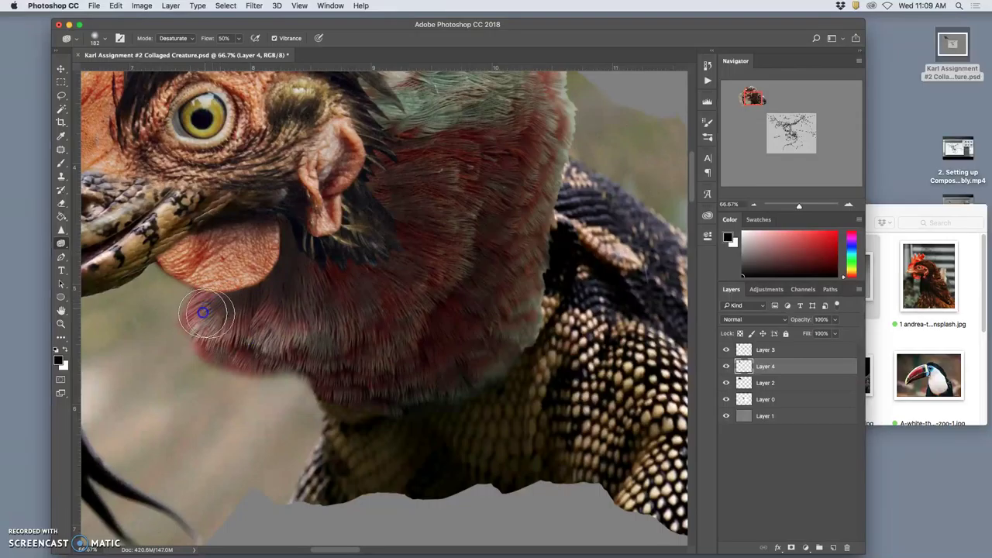
pyautogui.moveTo(439, 207)
pyautogui.mouseDown()
pyautogui.moveTo(389, 189)
pyautogui.moveTo(381, 155)
pyautogui.mouseUp()
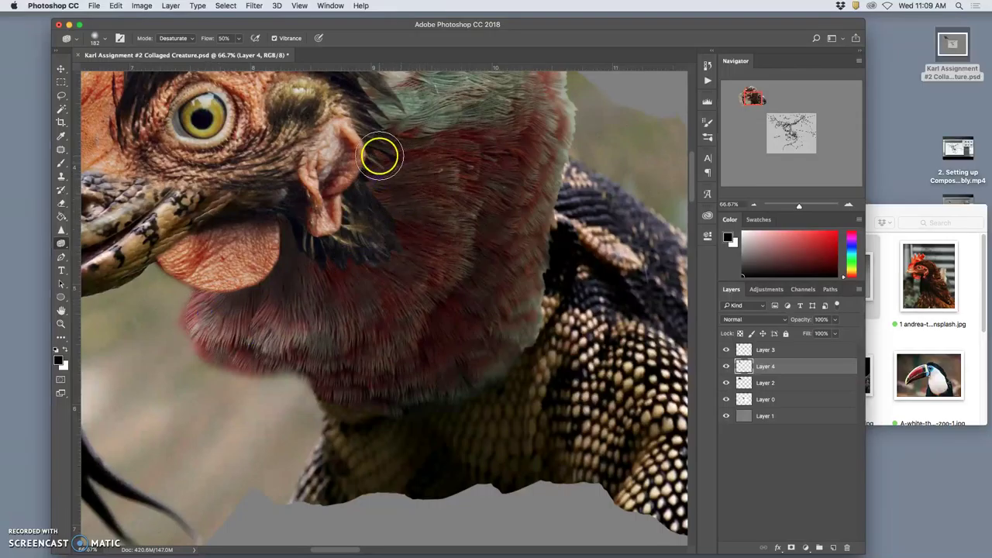
# Step: Switch the Sponge to Saturate mode and enrich the lower ear, neck and wattle
pyautogui.click(174, 38)
pyautogui.click(172, 46)
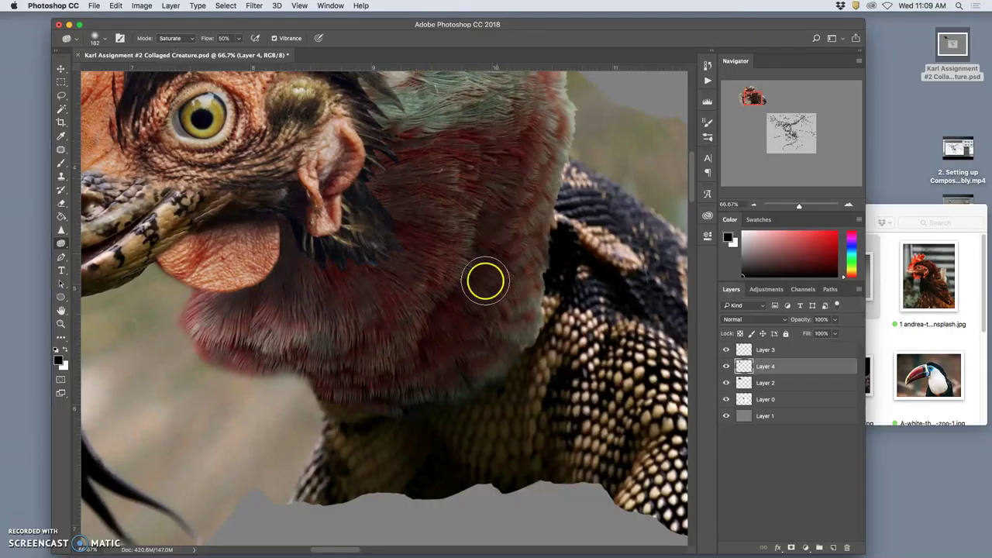
pyautogui.moveTo(345, 203)
pyautogui.mouseDown()
pyautogui.moveTo(279, 234)
pyautogui.moveTo(271, 281)
pyautogui.moveTo(288, 294)
pyautogui.moveTo(261, 248)
pyautogui.moveTo(282, 243)
pyautogui.moveTo(240, 288)
pyautogui.moveTo(288, 251)
pyautogui.moveTo(327, 323)
pyautogui.moveTo(288, 219)
pyautogui.mouseUp()
pyautogui.moveTo(321, 312)
pyautogui.mouseDown()
pyautogui.moveTo(290, 317)
pyautogui.moveTo(288, 284)
pyautogui.moveTo(241, 414)
pyautogui.moveTo(439, 256)
pyautogui.moveTo(358, 343)
pyautogui.moveTo(431, 281)
pyautogui.moveTo(261, 313)
pyautogui.moveTo(233, 214)
pyautogui.moveTo(243, 235)
pyautogui.moveTo(306, 226)
pyautogui.moveTo(294, 270)
pyautogui.moveTo(332, 270)
pyautogui.moveTo(414, 237)
pyautogui.moveTo(435, 253)
pyautogui.mouseUp()
# Step: Zoom out and deepen the colour of the lizard's shoulder scales
pyautogui.press('super+minus')
pyautogui.press('super+minus')
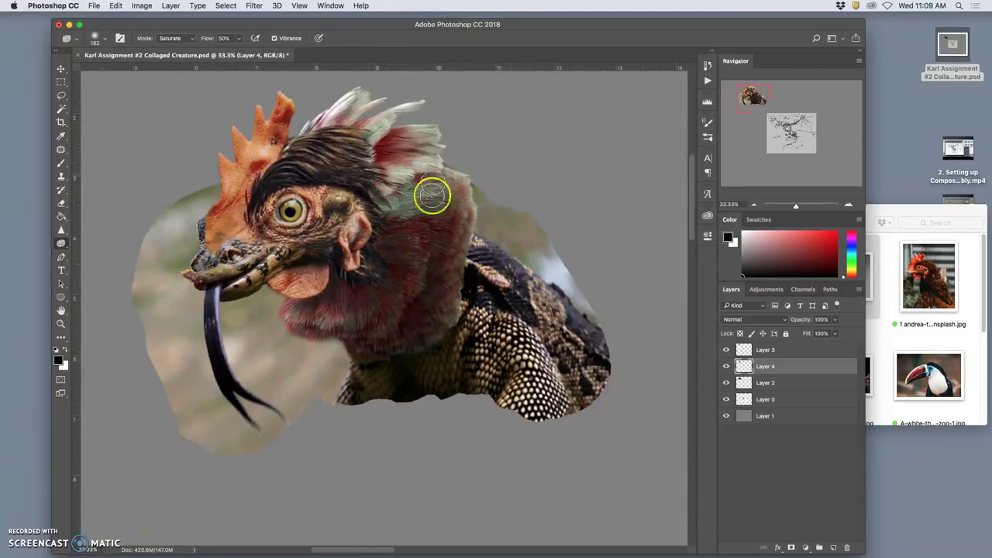
pyautogui.click(502, 302)
pyautogui.moveTo(501, 302)
pyautogui.mouseDown()
pyautogui.moveTo(531, 260)
pyautogui.moveTo(523, 329)
pyautogui.mouseUp()
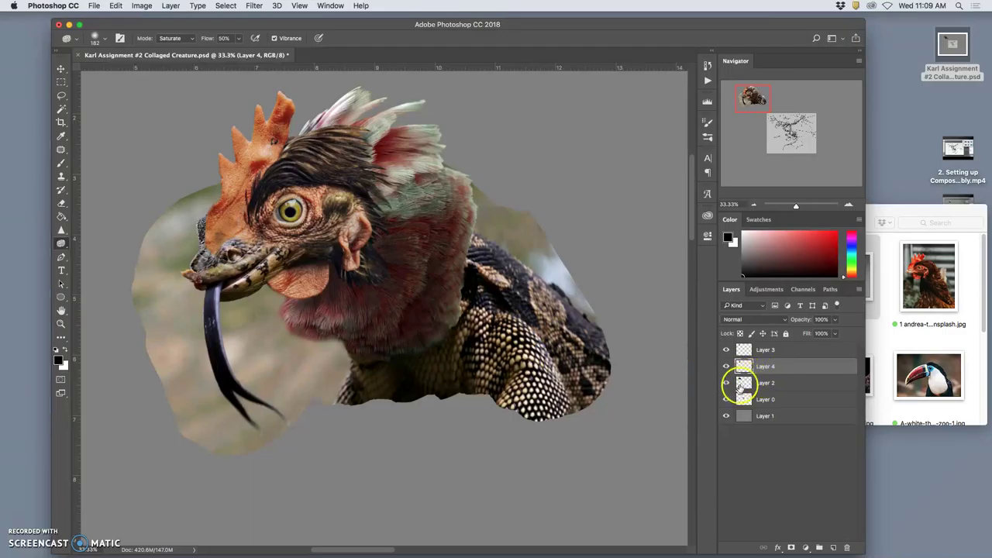
# Step: Hide Layers 2, 4 and 3, then show them back one by one to see each contribution
pyautogui.click(727, 383)
pyautogui.click(726, 366)
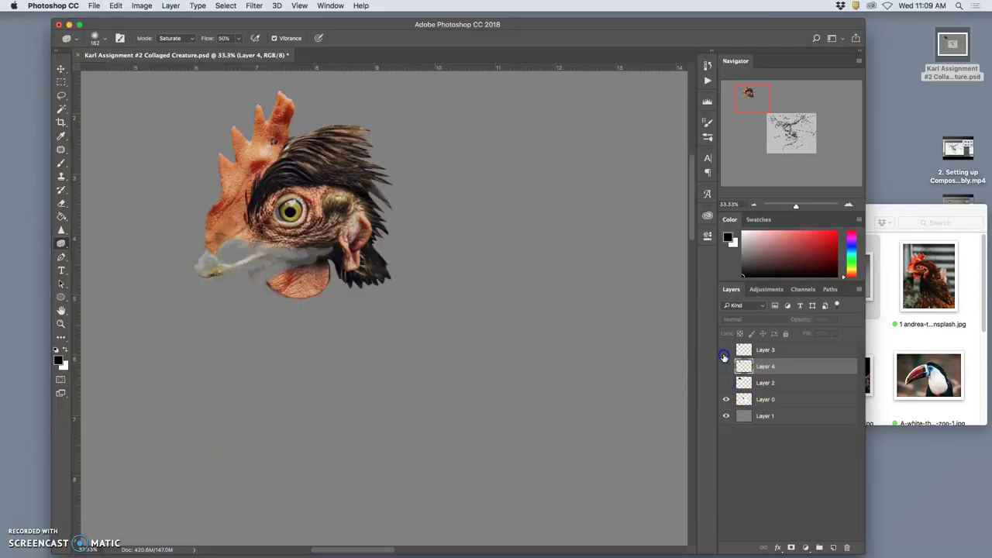
pyautogui.click(726, 349)
pyautogui.click(726, 383)
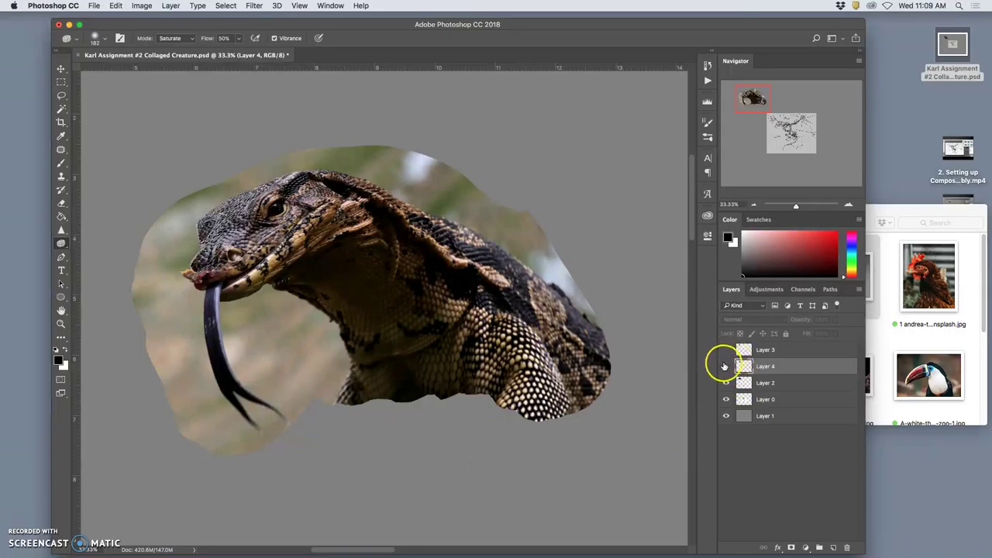
pyautogui.click(726, 367)
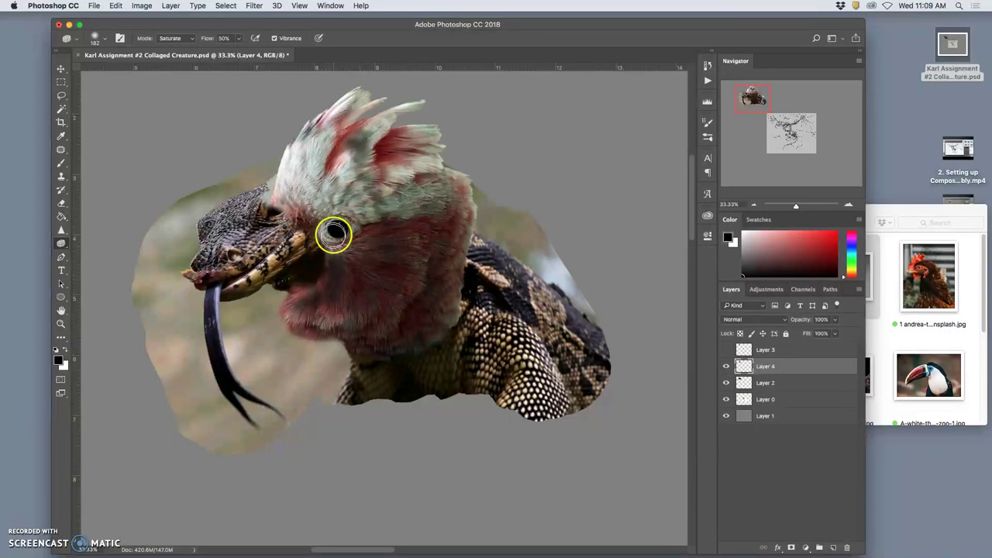
pyautogui.click(726, 350)
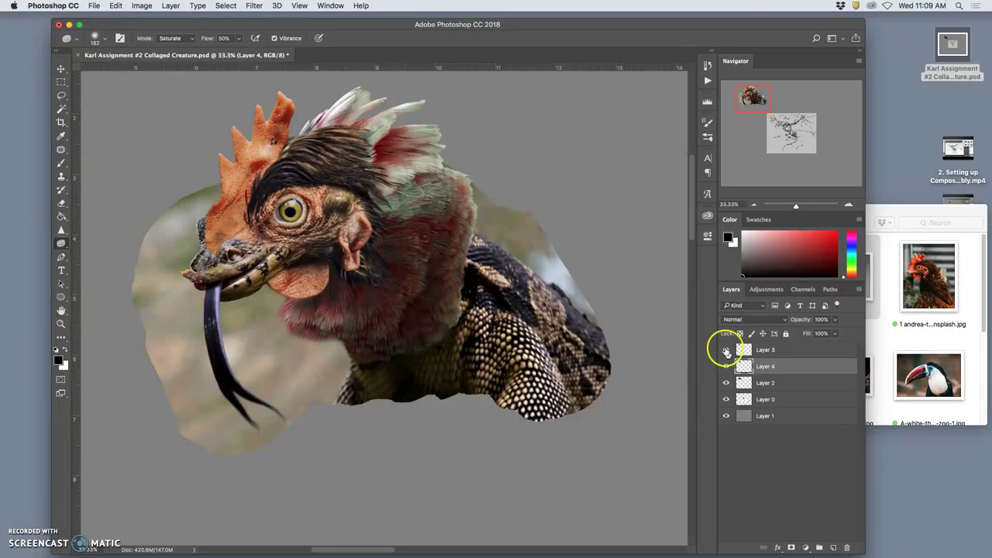
pyautogui.click(62, 95)
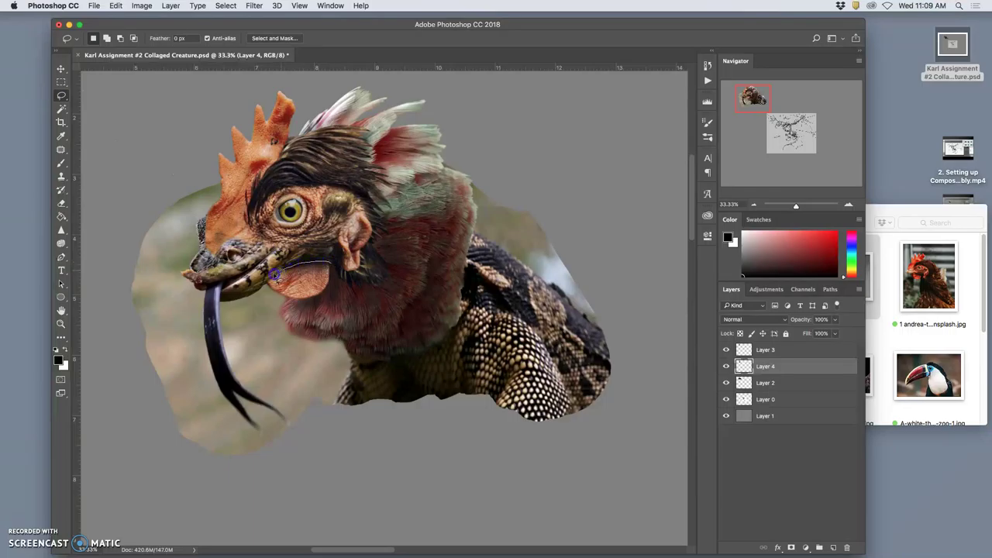
# Step: Delete the selected mouth area from Layer 3, deselect, and zoom in on the wattle
pyautogui.click(764, 350)
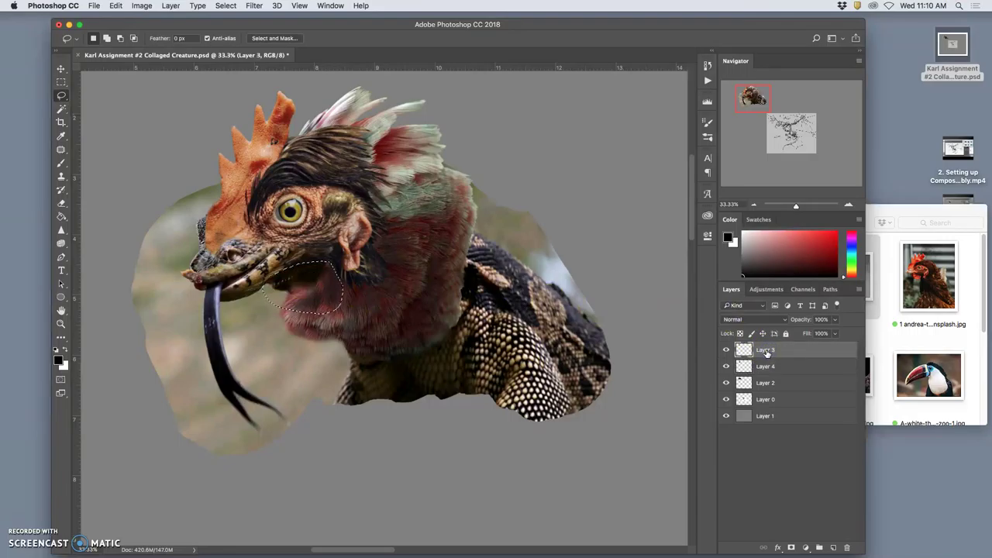
pyautogui.press('Delete')
pyautogui.click(751, 350)
pyautogui.click(687, 334)
pyautogui.press('super+minus')
pyautogui.press('super+minus')
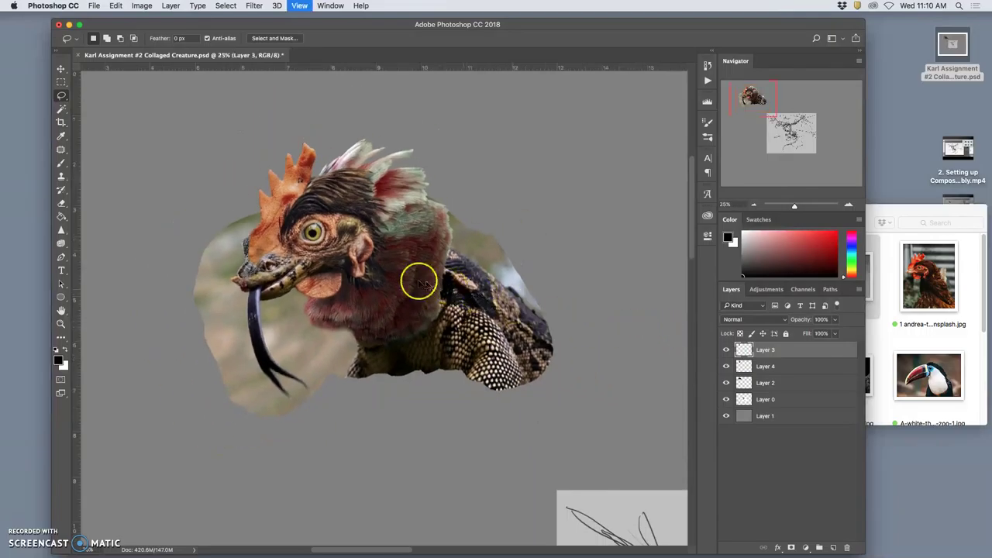
pyautogui.press('super+plus')
pyautogui.press('super+plus')
pyautogui.press('super+plus')
pyautogui.press('super+plus')
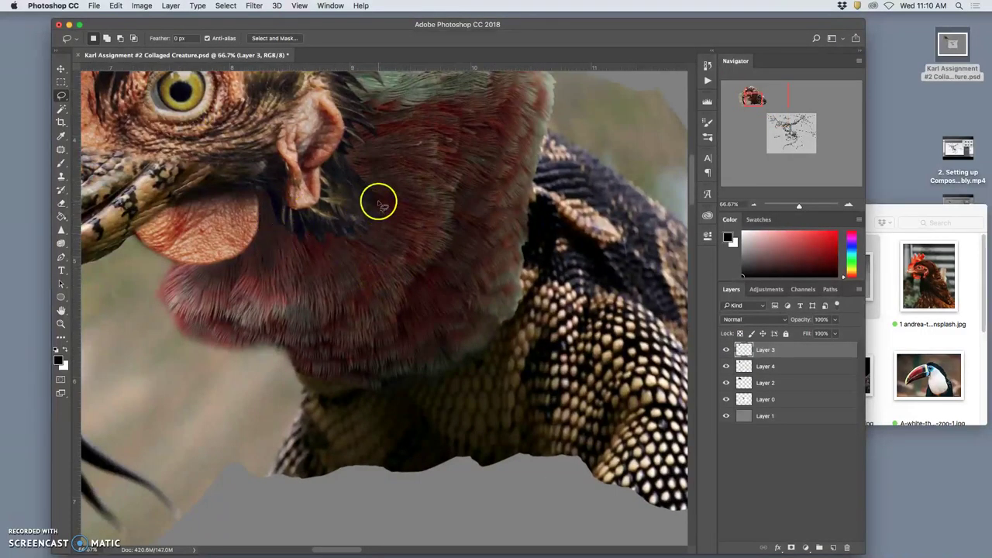
# Step: Set up the Eraser with a 111 px brush at 53% opacity
pyautogui.click(61, 203)
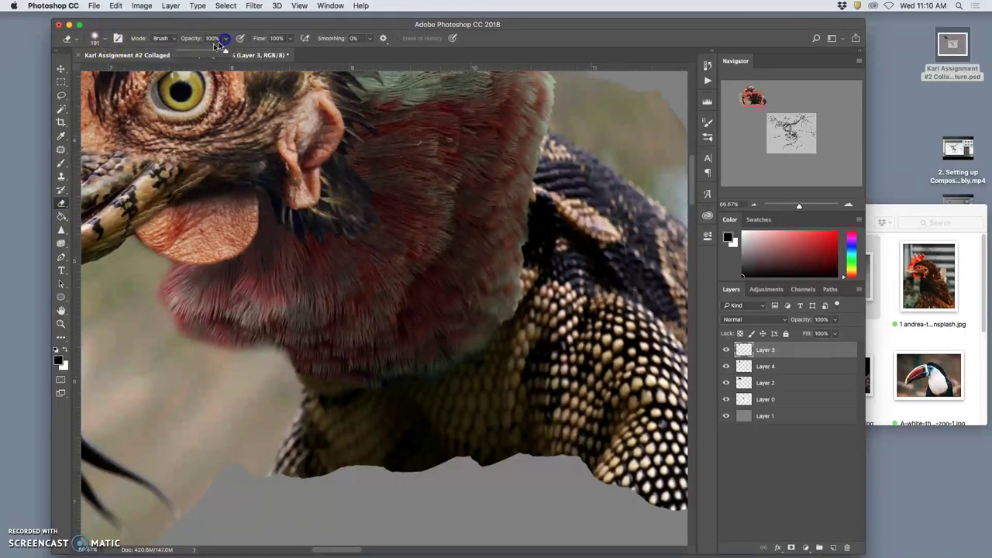
pyautogui.click(97, 37)
pyautogui.moveTo(175, 69); pyautogui.dragTo(144, 70)
pyautogui.click(357, 171)
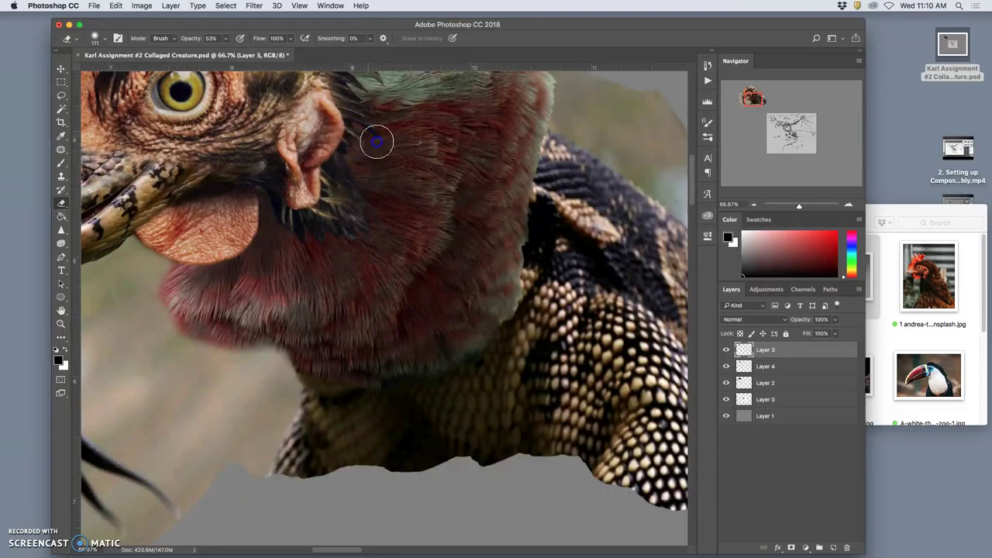
# Step: Erase the dark fur under and around the ear into the red neck
pyautogui.moveTo(379, 141); pyautogui.dragTo(309, 238)
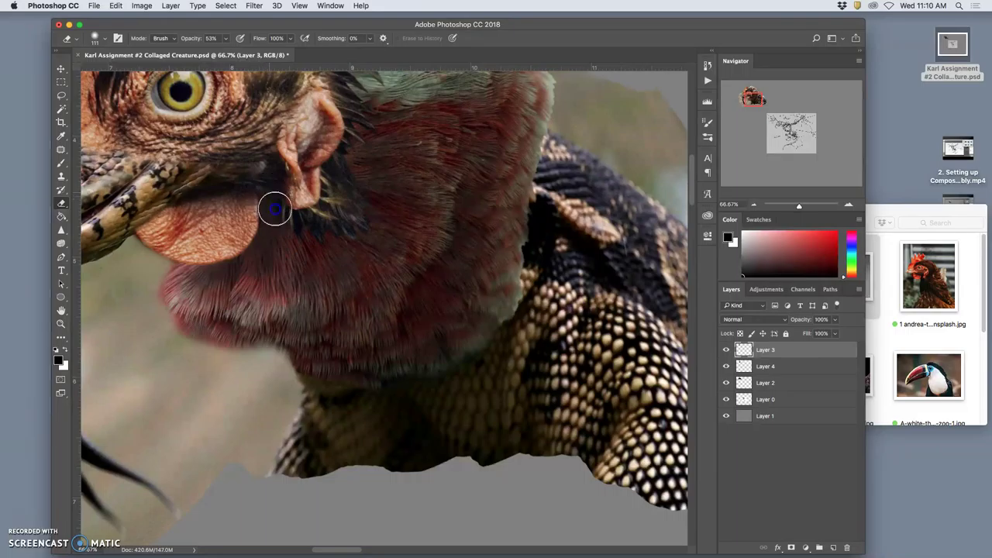
pyautogui.moveTo(283, 225); pyautogui.dragTo(273, 218)
pyautogui.click(297, 222)
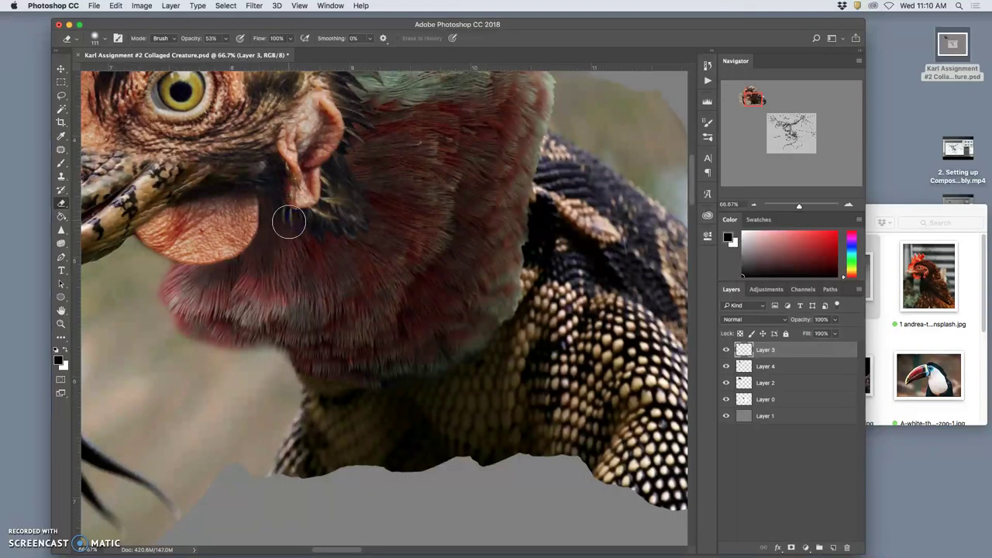
pyautogui.moveTo(290, 223); pyautogui.dragTo(307, 217)
pyautogui.moveTo(361, 224)
pyautogui.mouseDown()
pyautogui.moveTo(374, 195)
pyautogui.moveTo(358, 132)
pyautogui.moveTo(346, 138)
pyautogui.moveTo(359, 104)
pyautogui.moveTo(343, 85)
pyautogui.moveTo(362, 100)
pyautogui.mouseUp()
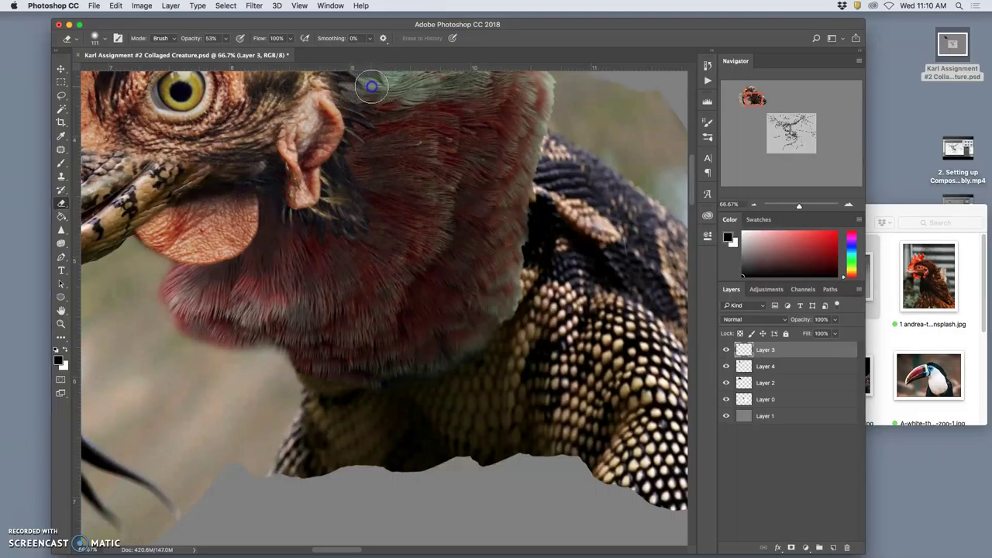
pyautogui.moveTo(370, 86)
pyautogui.mouseDown()
pyautogui.moveTo(376, 100)
pyautogui.moveTo(348, 88)
pyautogui.moveTo(416, 161)
pyautogui.mouseUp()
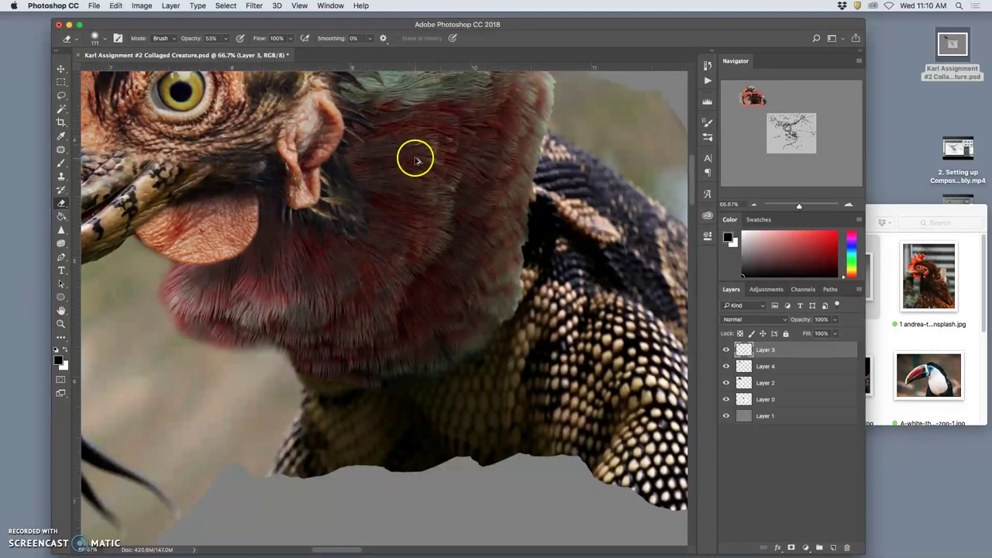
pyautogui.press('super+minus')
pyautogui.press('super+minus')
pyautogui.moveTo(376, 180); pyautogui.dragTo(371, 172)
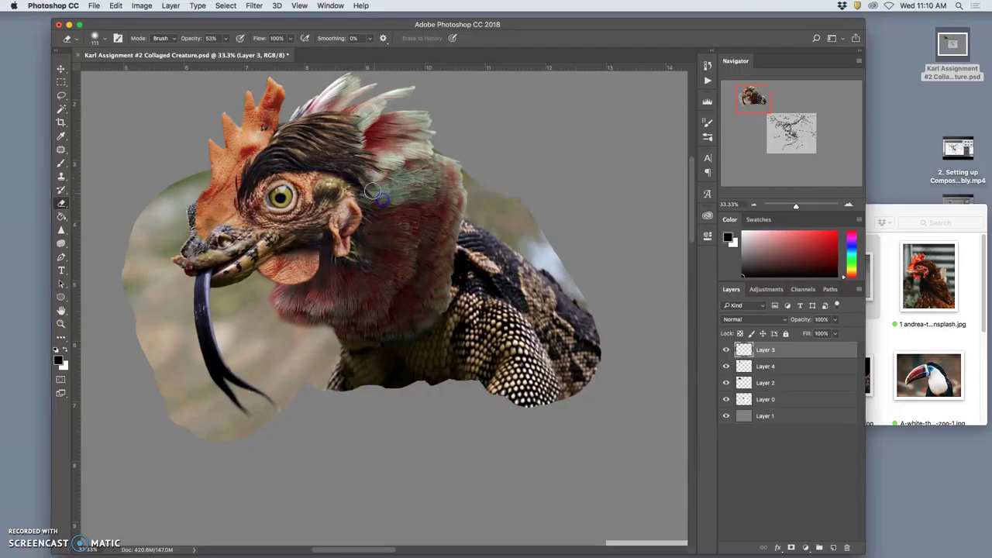
# Step: Erase Layer 3's neck fur near the ear, crest and shoulder, zooming in and out to check
pyautogui.moveTo(370, 208)
pyautogui.mouseDown()
pyautogui.moveTo(381, 177)
pyautogui.moveTo(372, 149)
pyautogui.moveTo(387, 140)
pyautogui.moveTo(418, 179)
pyautogui.moveTo(365, 230)
pyautogui.moveTo(377, 199)
pyautogui.moveTo(357, 177)
pyautogui.moveTo(392, 228)
pyautogui.mouseUp()
pyautogui.press('super+equal')
pyautogui.press('super+equal')
pyautogui.moveTo(395, 191)
pyautogui.mouseDown()
pyautogui.moveTo(376, 261)
pyautogui.moveTo(350, 194)
pyautogui.mouseUp()
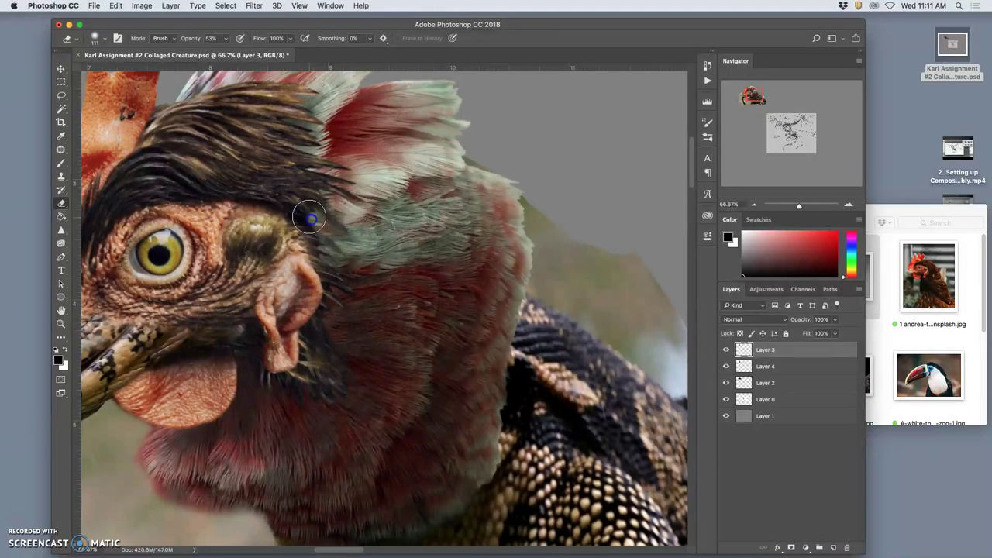
pyautogui.moveTo(304, 211)
pyautogui.mouseDown()
pyautogui.moveTo(409, 283)
pyautogui.moveTo(394, 334)
pyautogui.moveTo(402, 287)
pyautogui.moveTo(393, 297)
pyautogui.moveTo(394, 286)
pyautogui.moveTo(433, 266)
pyautogui.moveTo(460, 305)
pyautogui.moveTo(335, 254)
pyautogui.mouseUp()
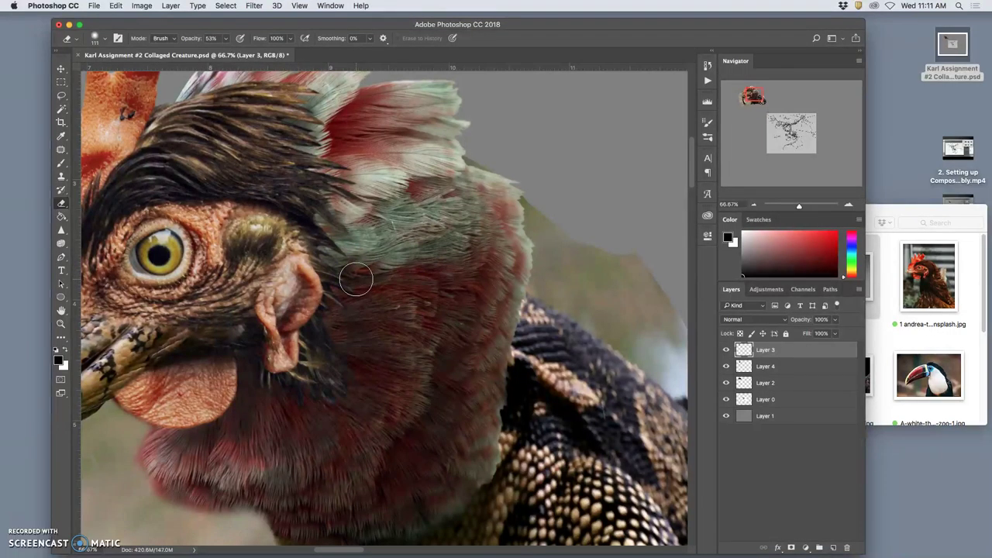
pyautogui.press('super+minus')
pyautogui.press('super+minus')
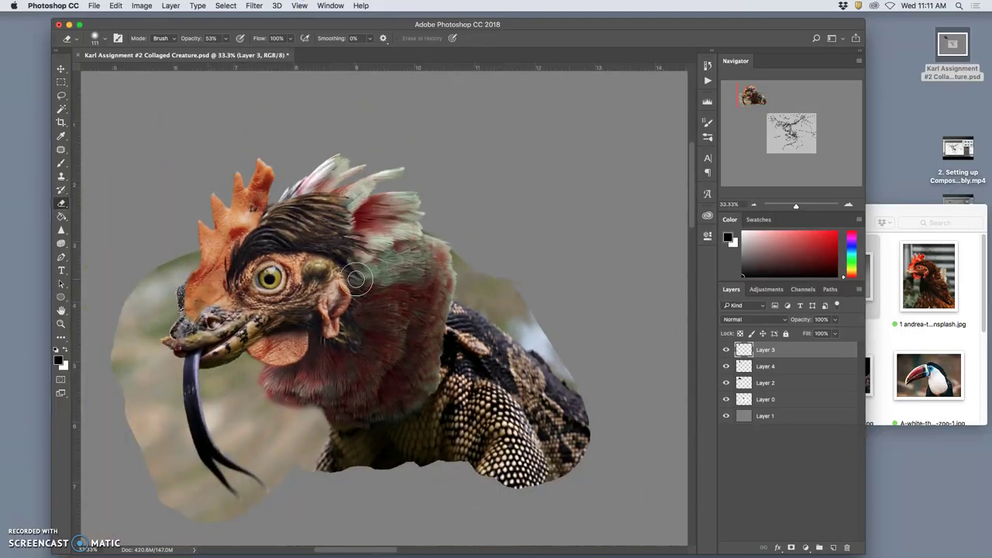
pyautogui.press('super+minus')
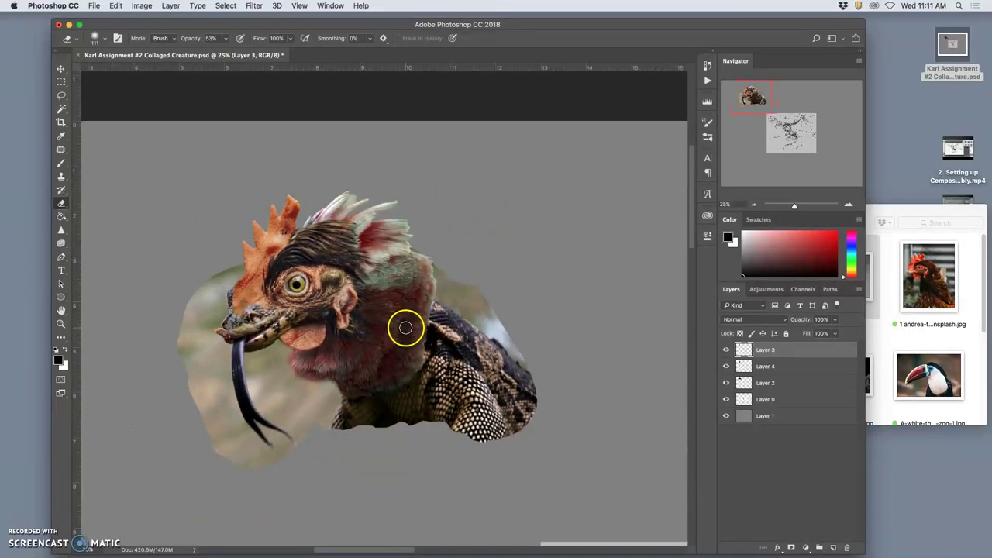
pyautogui.moveTo(403, 315)
pyautogui.mouseDown()
pyautogui.moveTo(375, 349)
pyautogui.moveTo(345, 318)
pyautogui.moveTo(367, 271)
pyautogui.moveTo(386, 371)
pyautogui.moveTo(376, 372)
pyautogui.moveTo(509, 422)
pyautogui.moveTo(507, 404)
pyautogui.moveTo(419, 373)
pyautogui.moveTo(487, 379)
pyautogui.mouseUp()
pyautogui.press('super+minus')
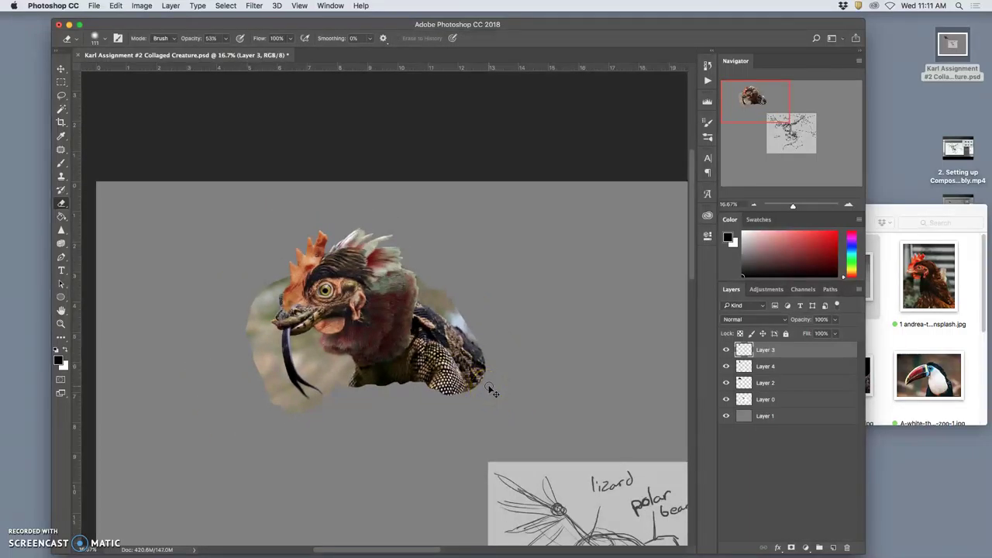
pyautogui.scroll(-2, 490, 390)
# Step: Lasso-select the dark hair patch above the eye on Layer 3
pyautogui.moveTo(489, 390); pyautogui.dragTo(433, 380)
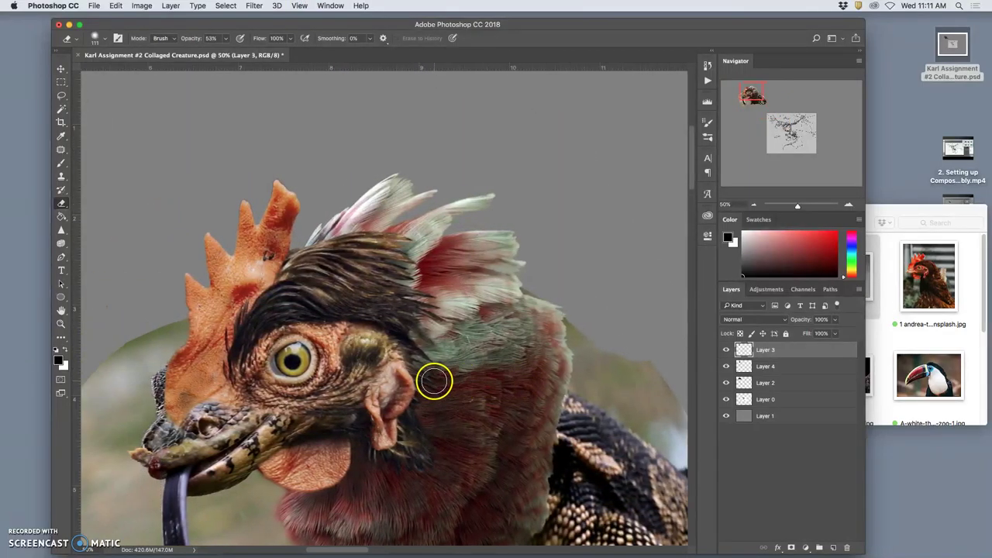
pyautogui.click(726, 350)
pyautogui.click(726, 350)
pyautogui.click(62, 95)
pyautogui.moveTo(354, 226)
pyautogui.mouseDown()
pyautogui.moveTo(408, 226)
pyautogui.moveTo(355, 227)
pyautogui.mouseUp()
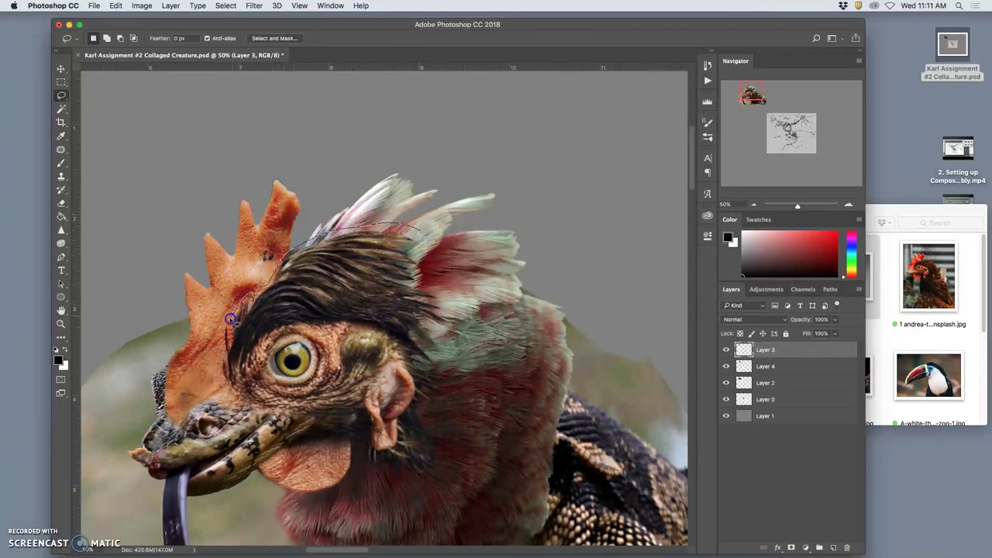
pyautogui.moveTo(220, 349)
pyautogui.mouseDown()
pyautogui.moveTo(222, 383)
pyautogui.moveTo(248, 372)
pyautogui.mouseUp()
pyautogui.moveTo(417, 231); pyautogui.dragTo(417, 231)
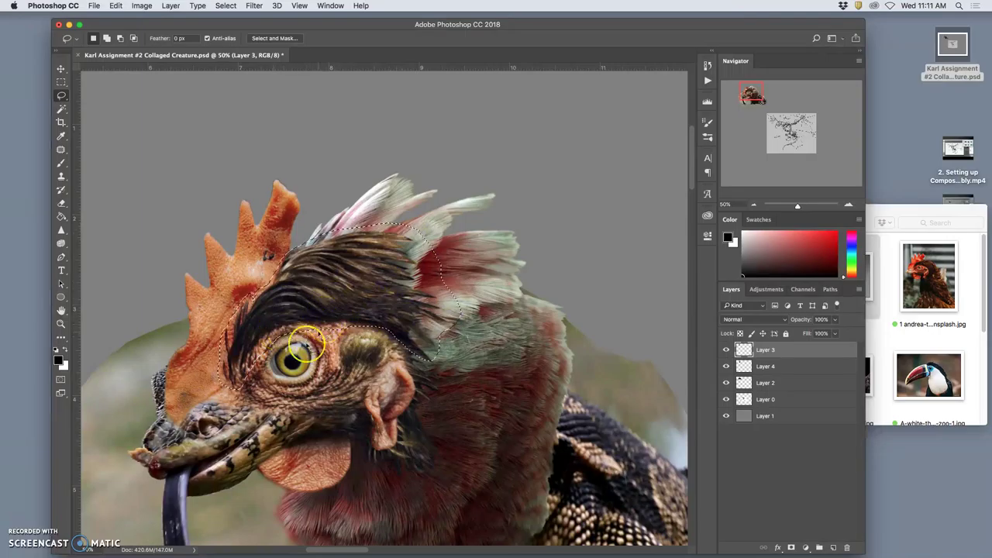
# Step: Copy the hair to a new layer and transform it left and down over the head
pyautogui.press('super+j')
pyautogui.click(189, 331)
pyautogui.click(743, 361)
pyautogui.press('super+t')
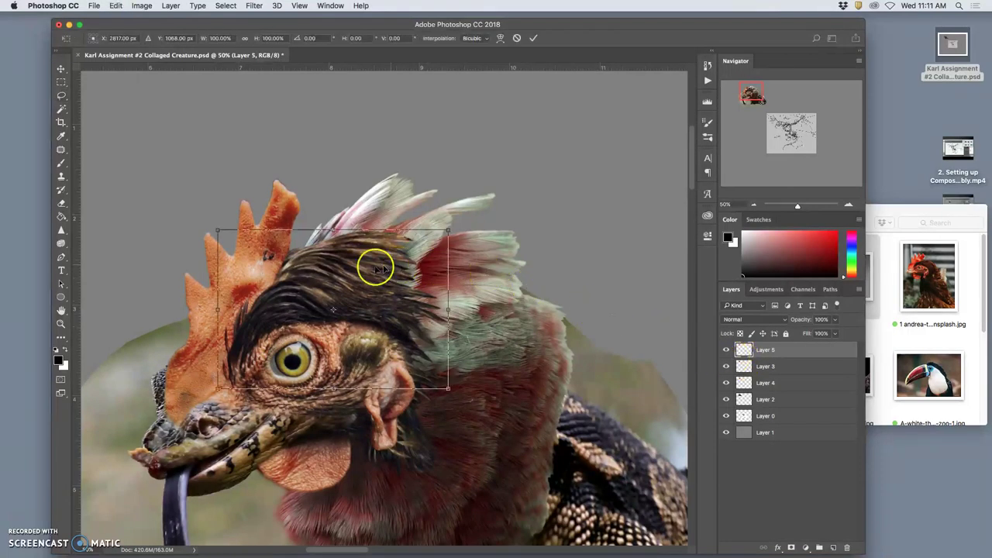
pyautogui.moveTo(364, 272); pyautogui.dragTo(285, 304)
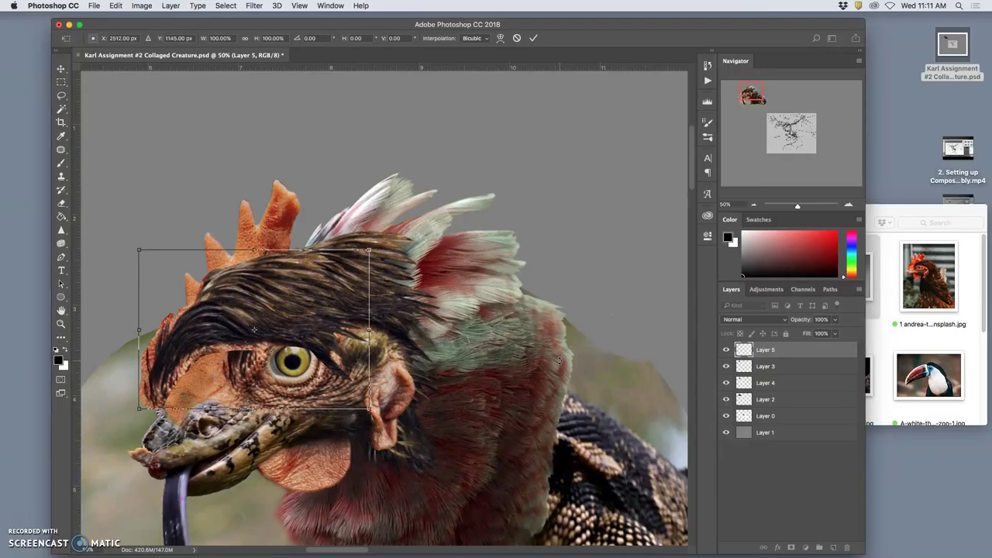
# Step: Apply the move and place Layer 5 below Layer 3 so the comb shows
pyautogui.press('Return')
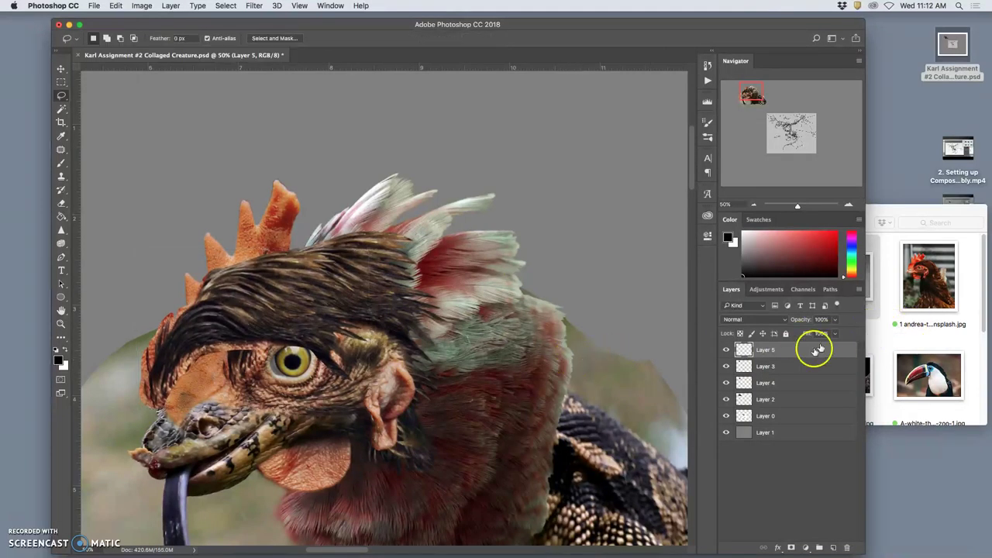
pyautogui.moveTo(801, 354); pyautogui.dragTo(798, 374)
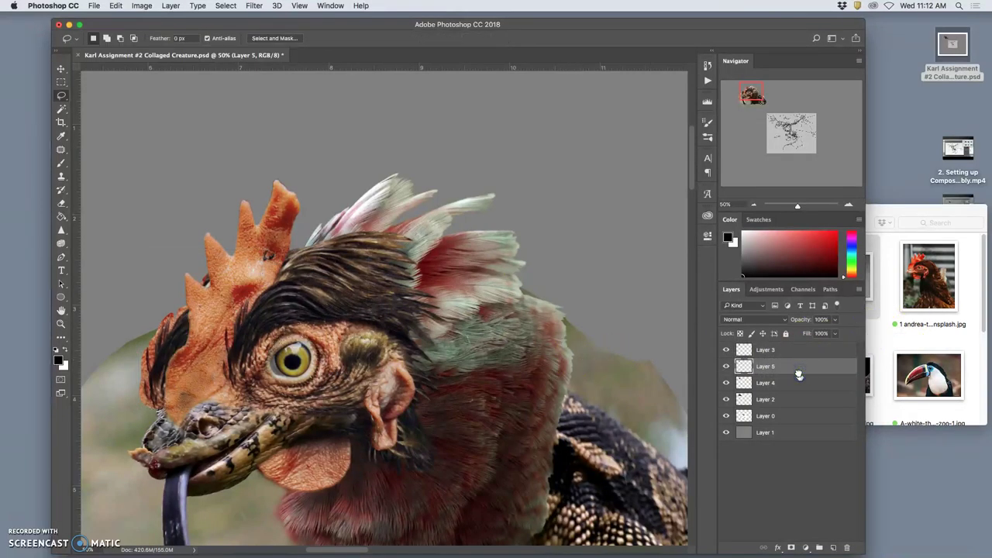
pyautogui.press('super+t')
pyautogui.click(186, 335)
pyautogui.press('Return')
pyautogui.hscroll(-5, 258, 341)
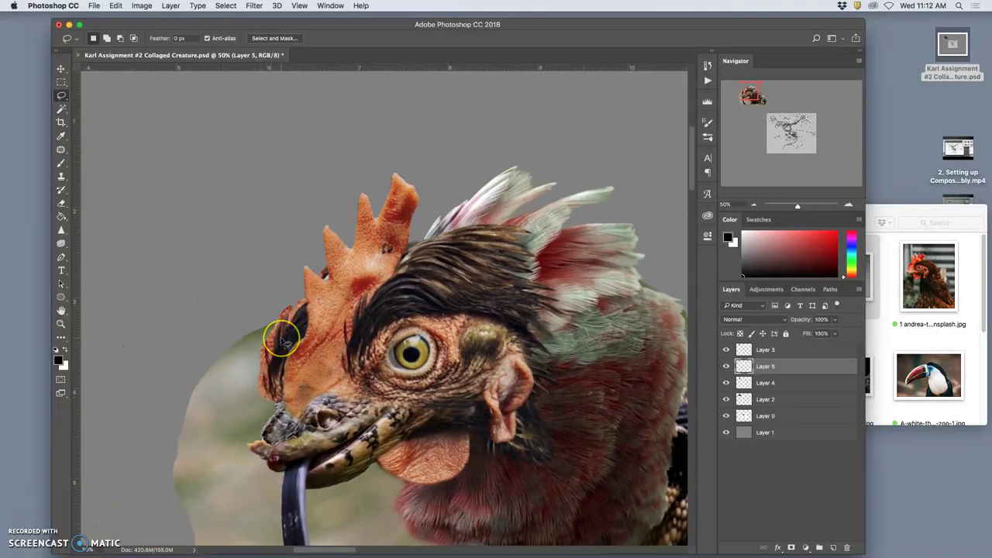
# Step: Warp Layer 5, bending its left side down and up to curve along the comb
pyautogui.press('super+t')
pyautogui.rightClick(296, 326)
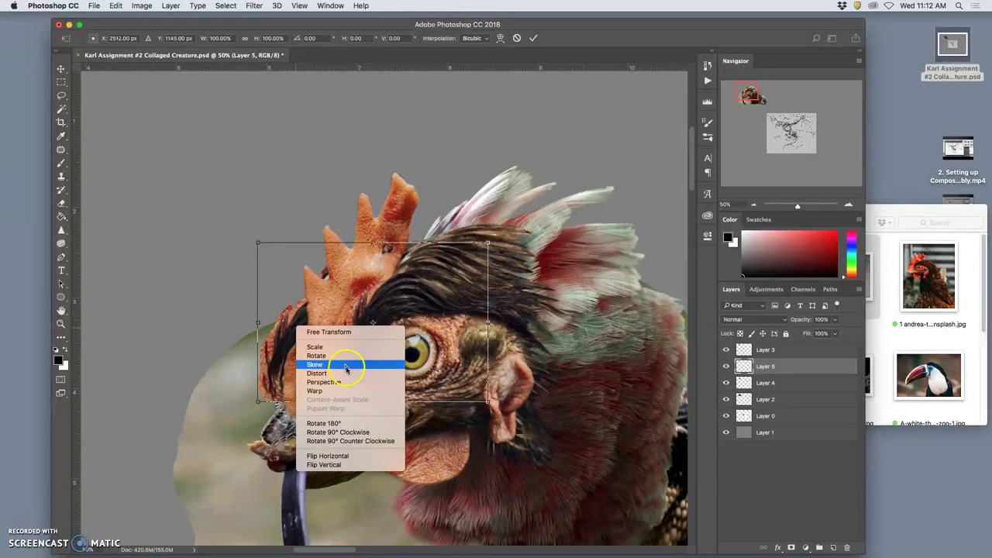
pyautogui.click(352, 390)
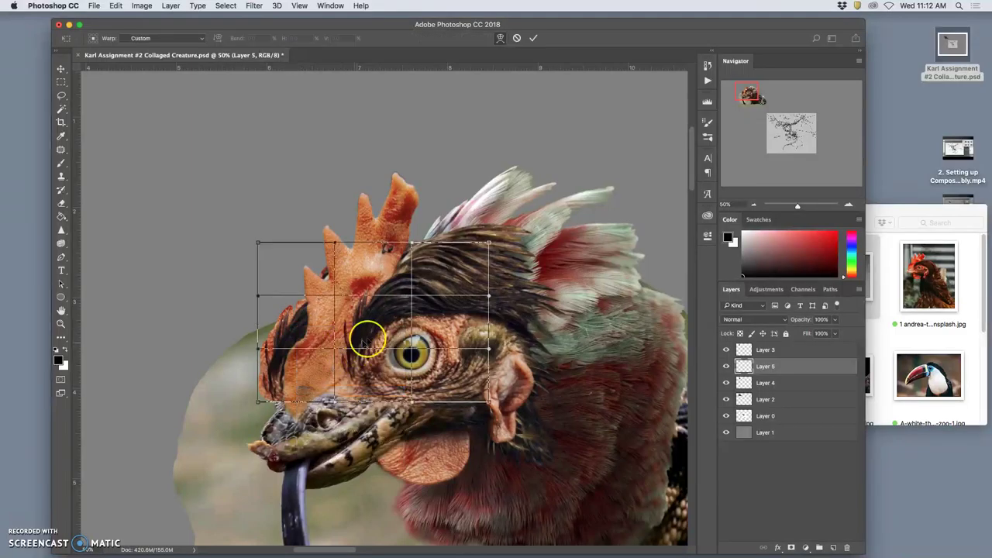
pyautogui.moveTo(304, 347); pyautogui.dragTo(258, 408)
pyautogui.click(291, 335)
pyautogui.moveTo(291, 335); pyautogui.dragTo(317, 313)
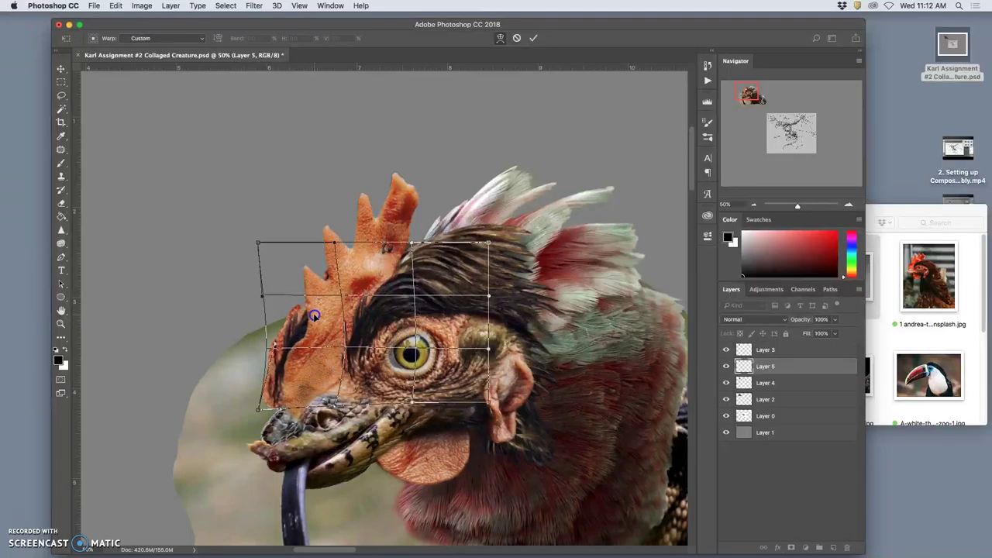
# Step: Apply the warp and erase stray hair along the comb's left edge at 53% opacity
pyautogui.press('Return')
pyautogui.press('l')
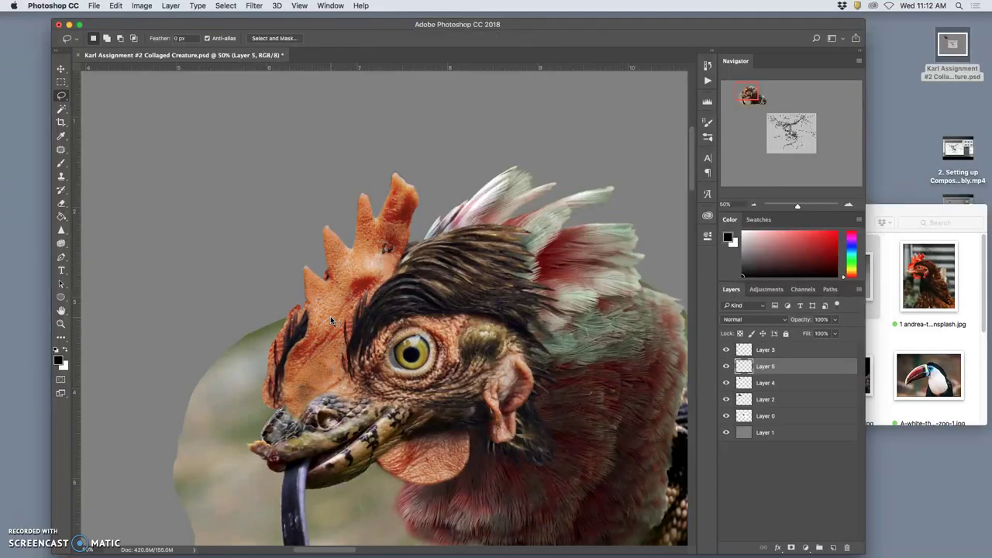
pyautogui.click(162, 134)
pyautogui.click(61, 204)
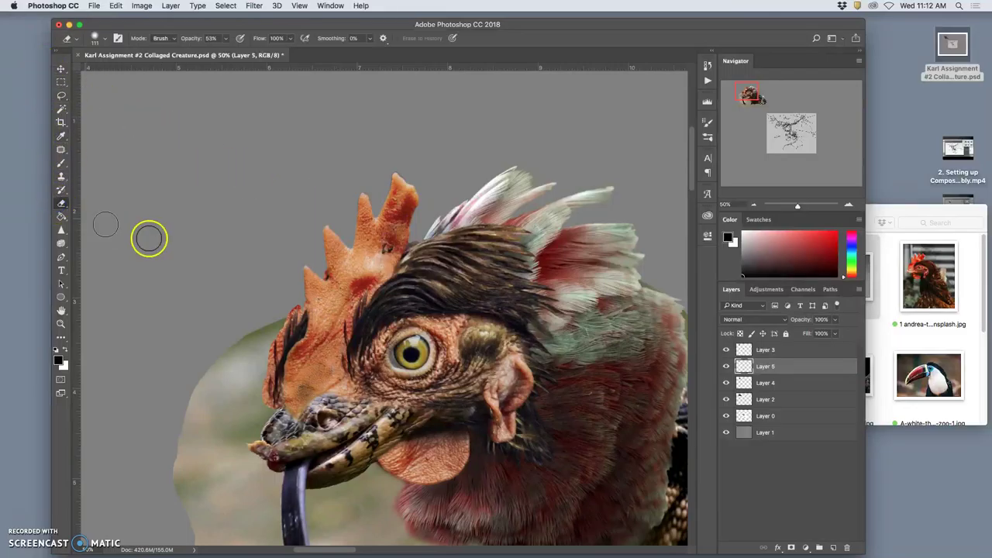
pyautogui.moveTo(287, 327)
pyautogui.mouseDown()
pyautogui.moveTo(277, 326)
pyautogui.moveTo(285, 314)
pyautogui.mouseUp()
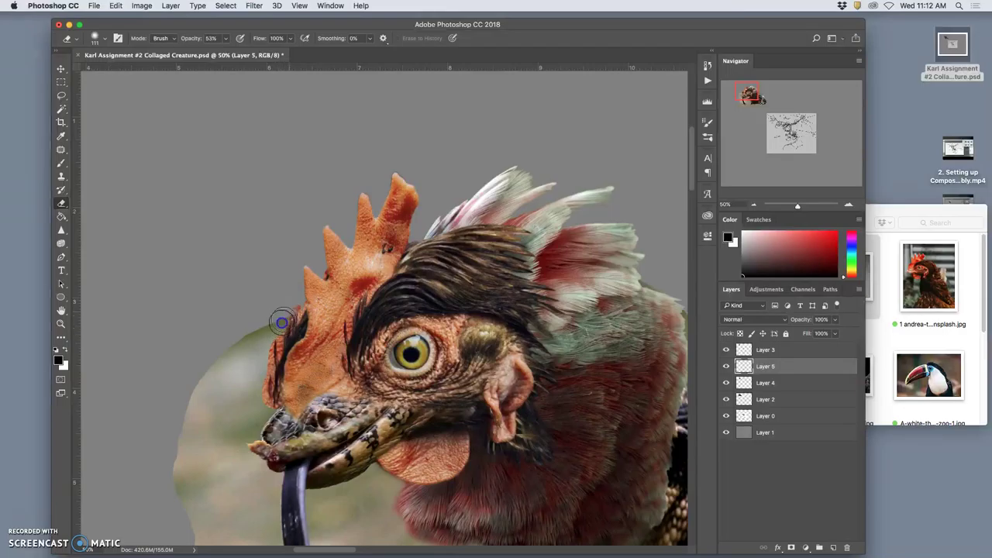
# Step: Start a Lasso outline tracing down the comb's left edge
pyautogui.click(61, 96)
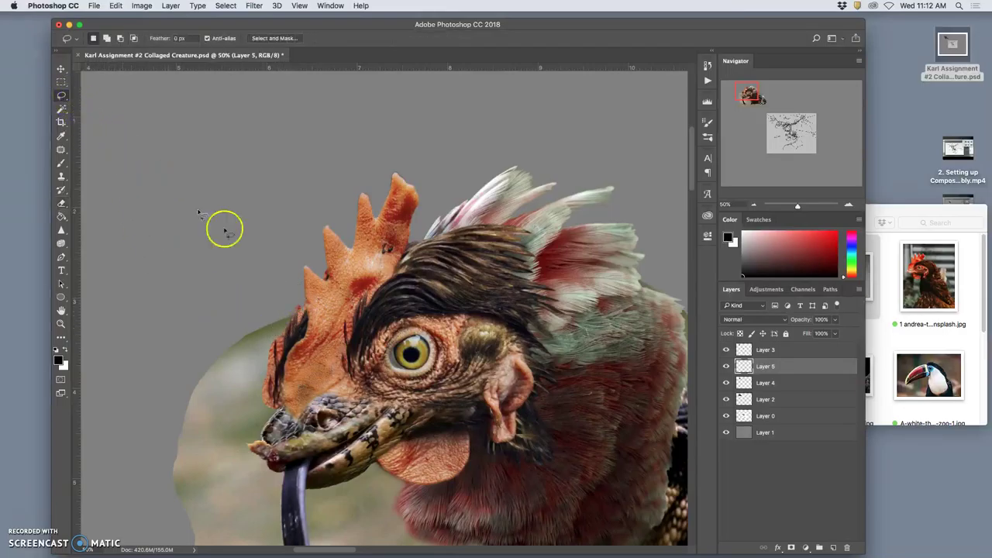
pyautogui.scroll(2, 288, 285)
pyautogui.scroll(2, 258, 321)
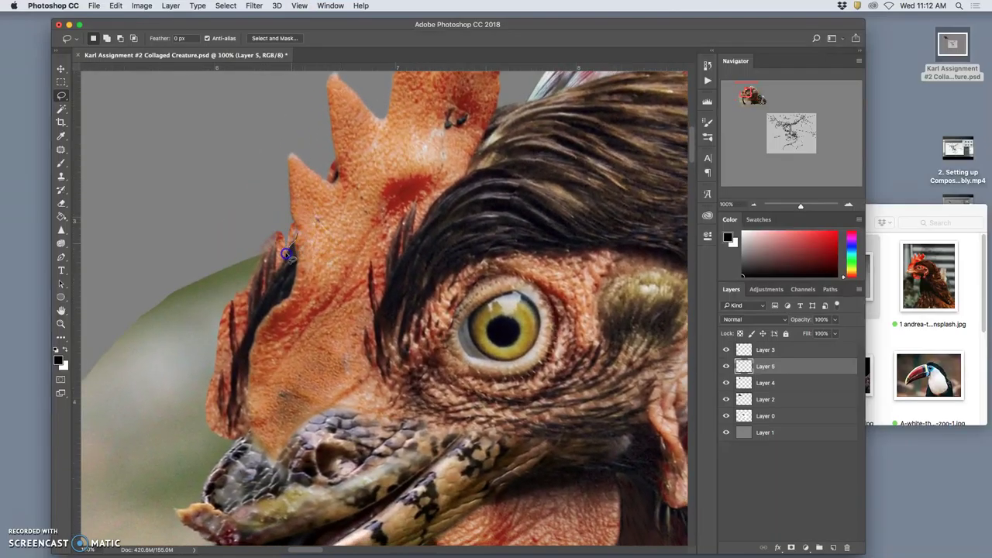
pyautogui.moveTo(279, 266); pyautogui.dragTo(275, 273)
pyautogui.moveTo(252, 316); pyautogui.dragTo(244, 332)
# Step: Complete the Lasso loop around the comb's left edge up to its tip
pyautogui.moveTo(231, 392); pyautogui.dragTo(229, 401)
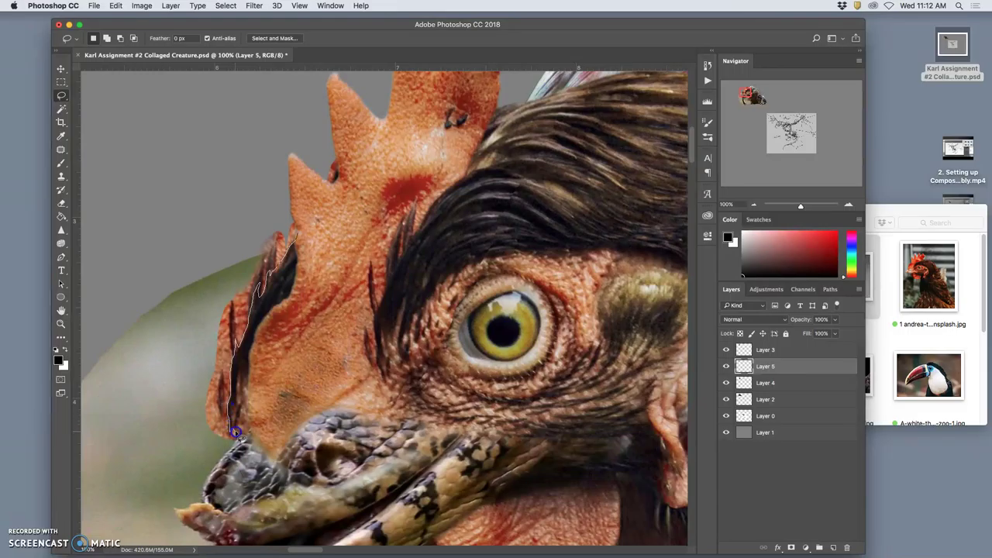
pyautogui.moveTo(148, 385)
pyautogui.mouseDown()
pyautogui.moveTo(206, 240)
pyautogui.moveTo(317, 175)
pyautogui.mouseUp()
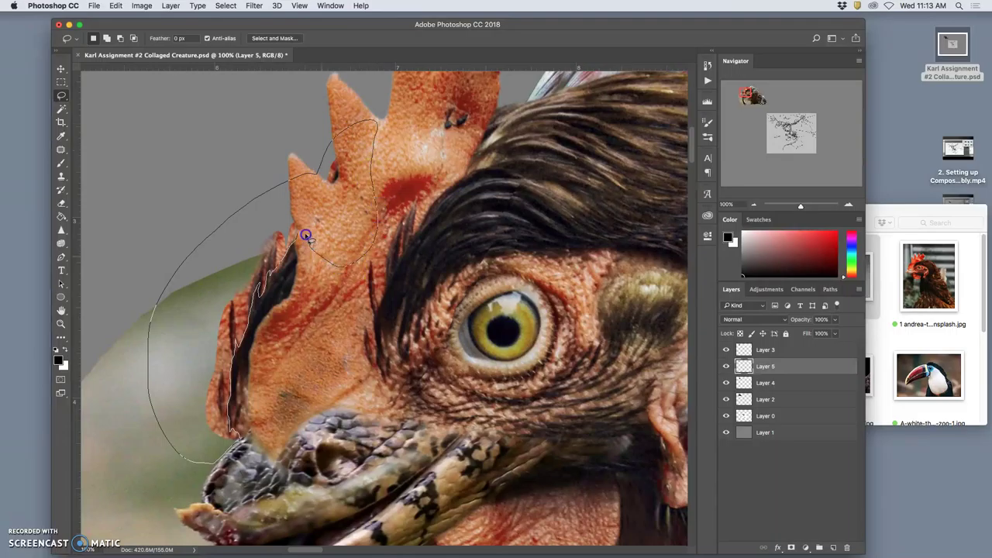
pyautogui.moveTo(303, 236); pyautogui.dragTo(305, 237)
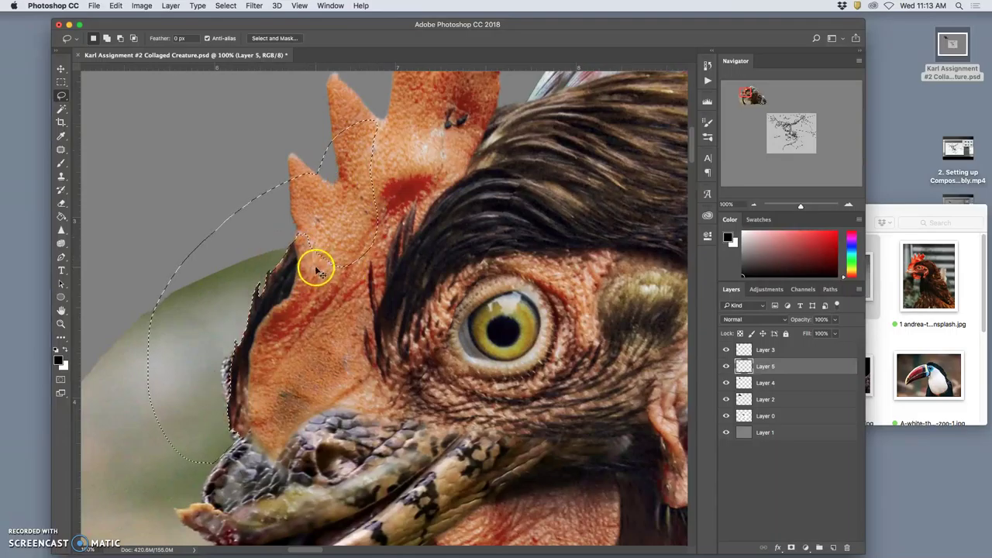
# Step: Deselect and erase the dark strands along the comb's lower and upper-left edge
pyautogui.hotkey('ctrl', 'd')
pyautogui.click(61, 203)
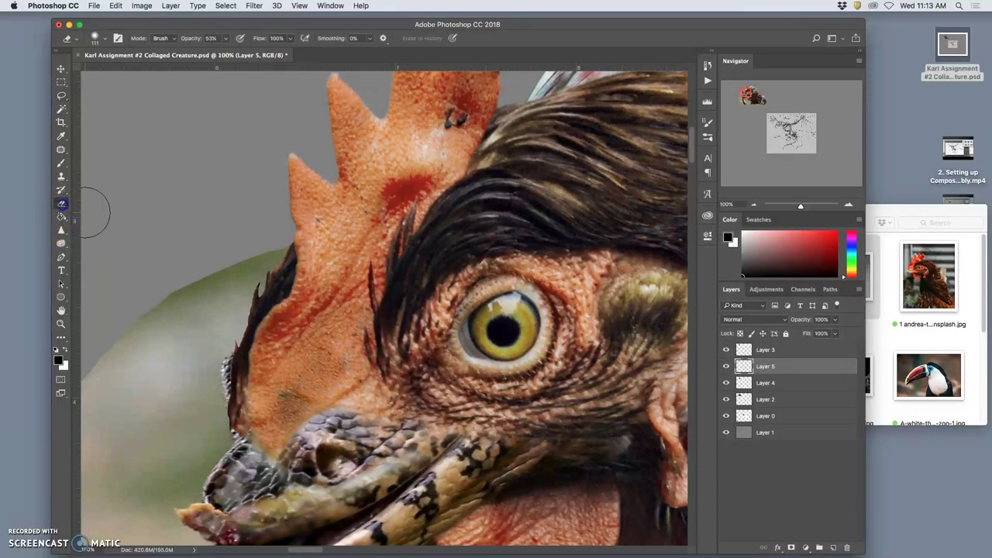
pyautogui.moveTo(231, 337)
pyautogui.mouseDown()
pyautogui.moveTo(213, 406)
pyautogui.moveTo(218, 421)
pyautogui.moveTo(238, 417)
pyautogui.moveTo(234, 439)
pyautogui.moveTo(231, 428)
pyautogui.moveTo(247, 422)
pyautogui.moveTo(240, 392)
pyautogui.mouseUp()
pyautogui.moveTo(267, 259)
pyautogui.mouseDown()
pyautogui.moveTo(276, 257)
pyautogui.moveTo(242, 313)
pyautogui.moveTo(265, 239)
pyautogui.moveTo(274, 243)
pyautogui.mouseUp()
pyautogui.press('super+minus')
pyautogui.press('super+minus')
pyautogui.press('super+minus')
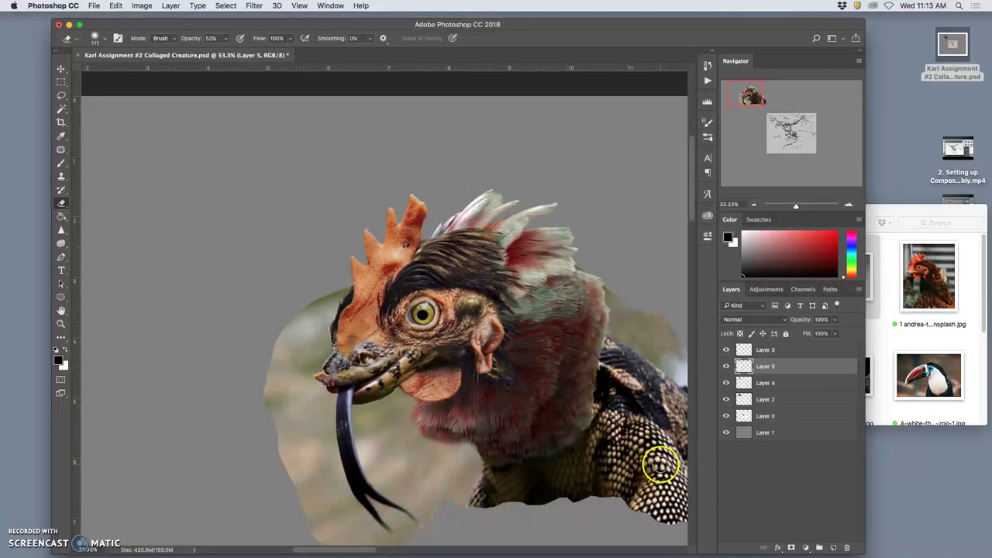
# Step: Save the document with Cmd+S and zoom out to 8.33% to show the whole canvas
pyautogui.hscroll(5, 658, 461)
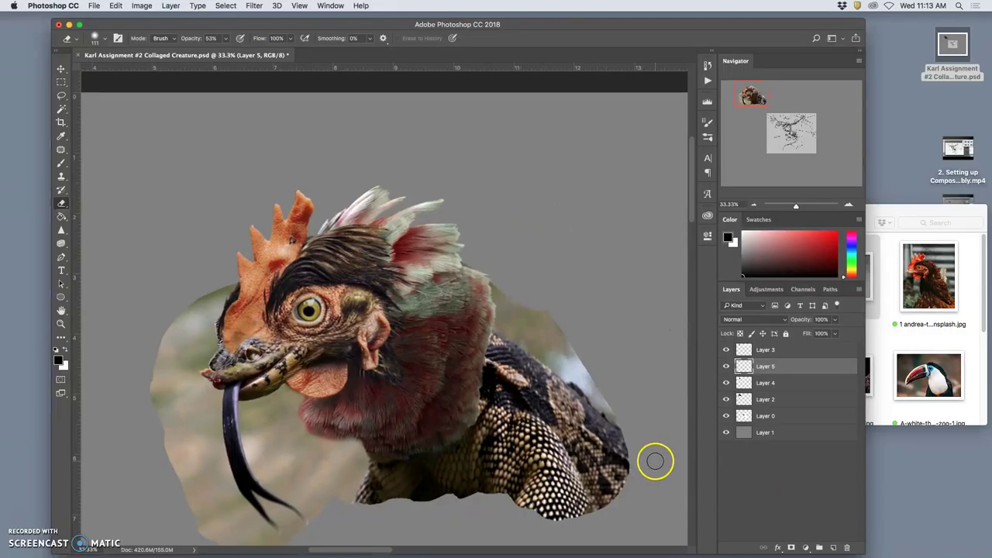
pyautogui.press('super+minus')
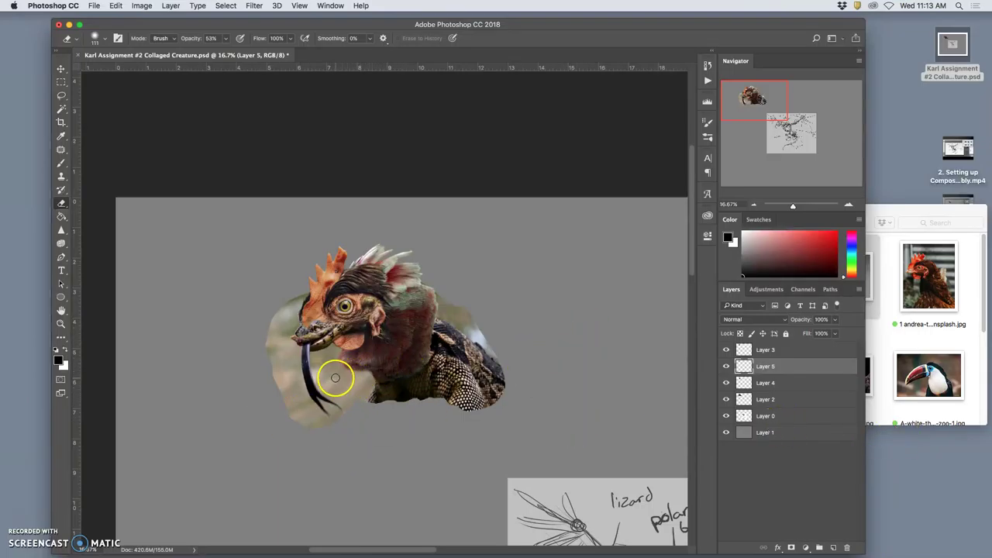
pyautogui.hscroll(5, 365, 392)
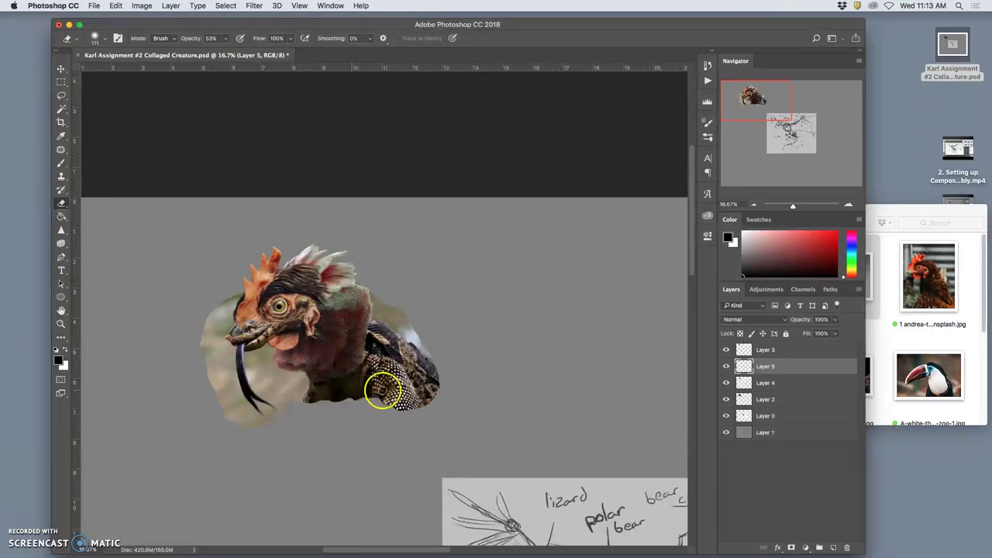
pyautogui.scroll(-5, 382, 392)
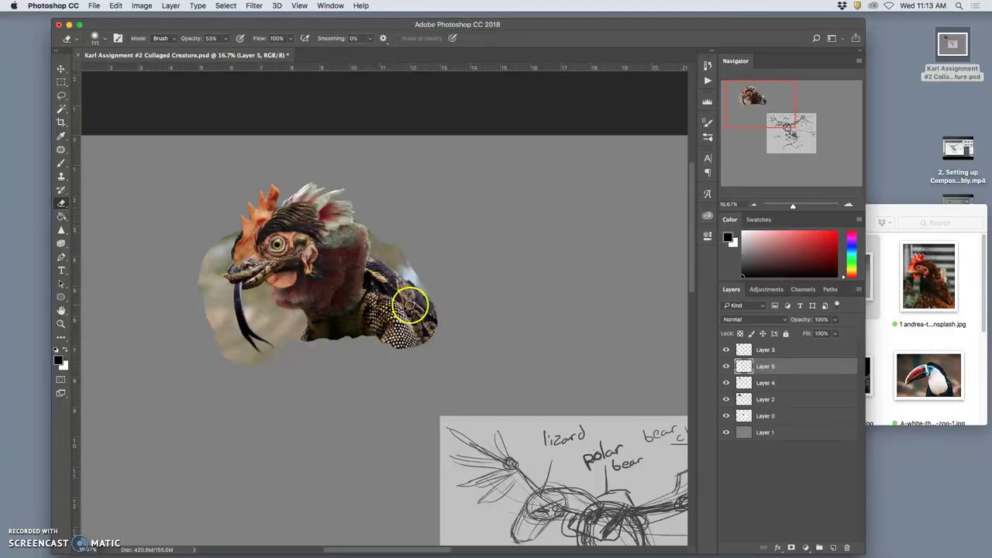
pyautogui.press('super+s')
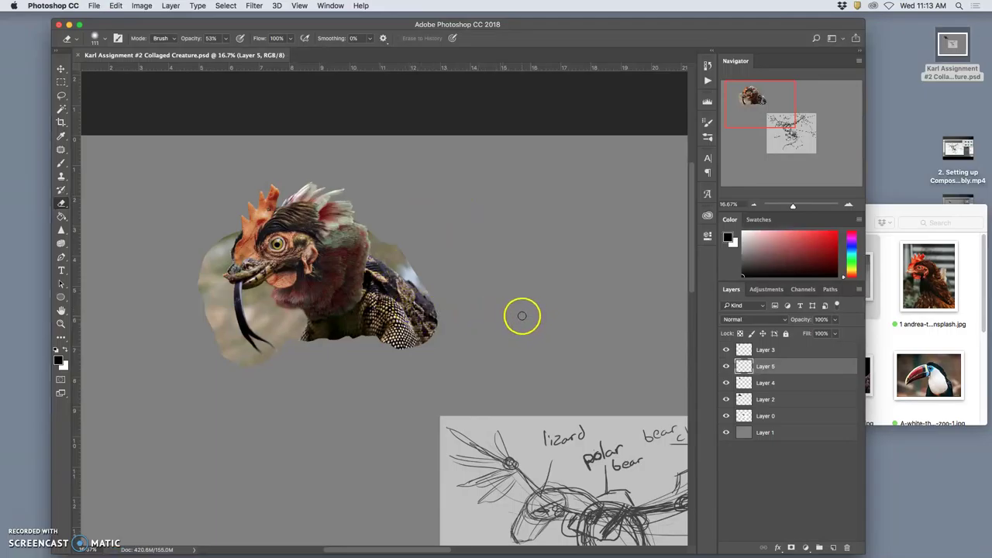
pyautogui.press('super+minus')
pyautogui.press('super+minus')
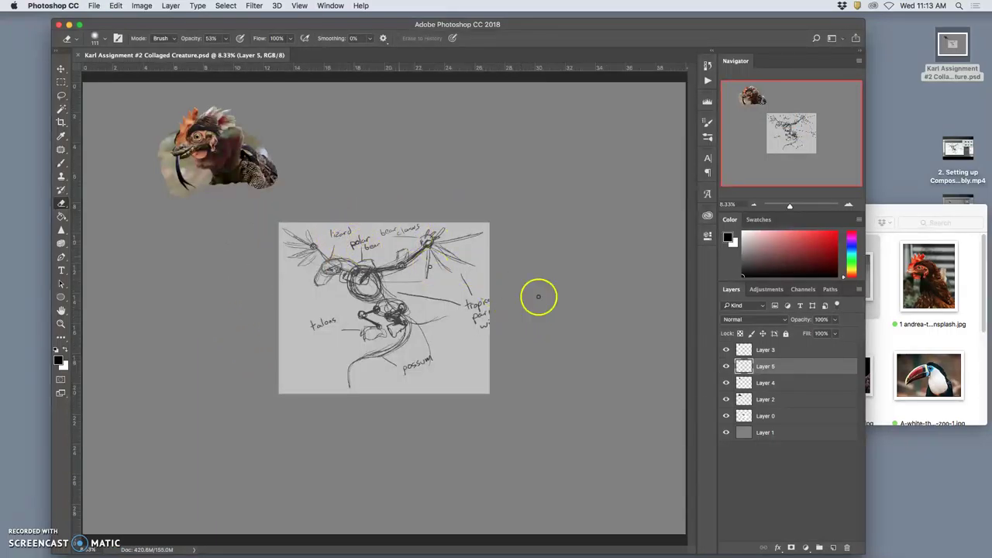
# Step: Hide Layers 2, 4, 5 and 3, then show them all again to check their content
pyautogui.click(726, 399)
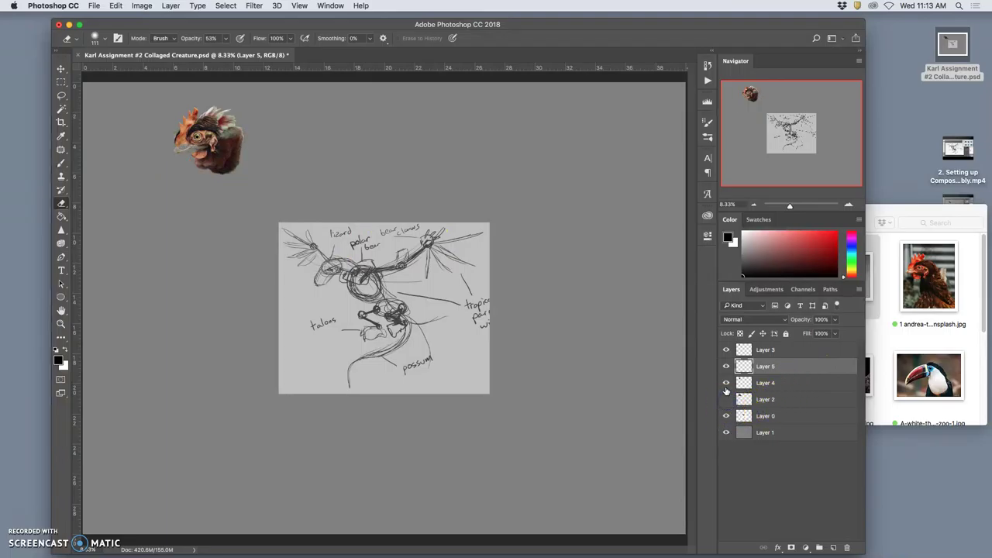
pyautogui.click(726, 383)
pyautogui.click(725, 366)
pyautogui.click(726, 349)
pyautogui.click(726, 350)
pyautogui.click(727, 366)
pyautogui.click(726, 382)
pyautogui.click(726, 399)
pyautogui.click(726, 398)
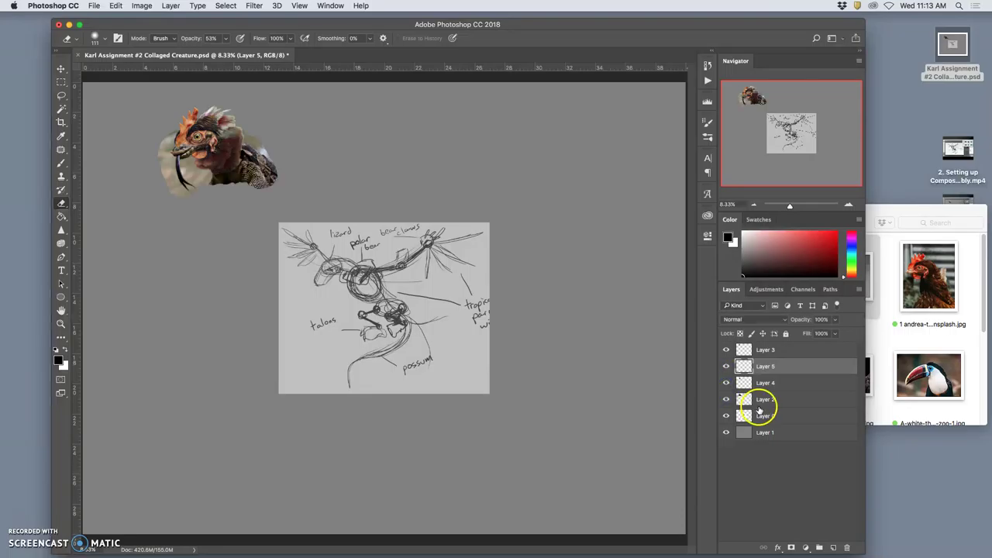
# Step: Select Layers 2, 3, 4 and 5 together and group them into Group 1
pyautogui.click(761, 401)
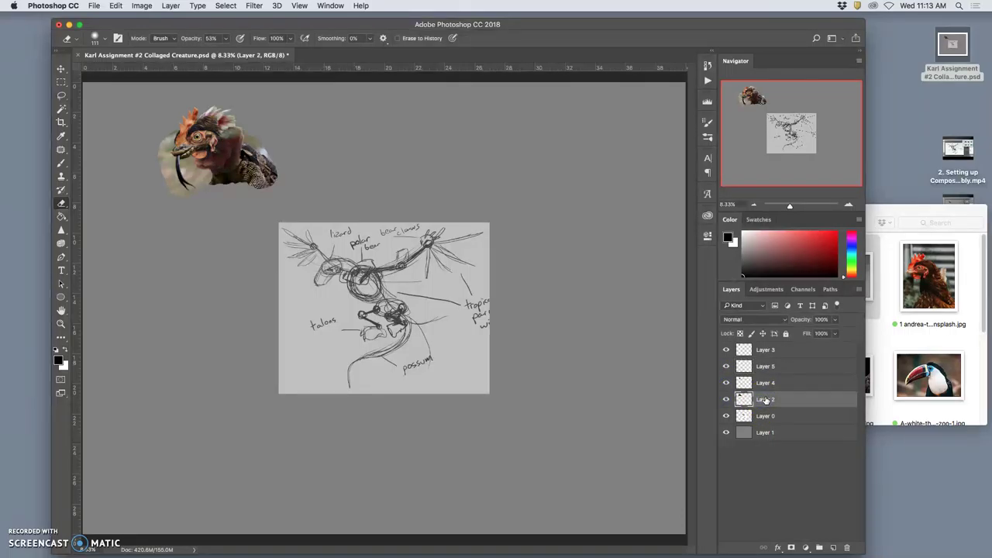
pyautogui.keyDown('shift'); pyautogui.click(782, 353); pyautogui.keyUp('shift')
pyautogui.moveTo(788, 403); pyautogui.dragTo(791, 381)
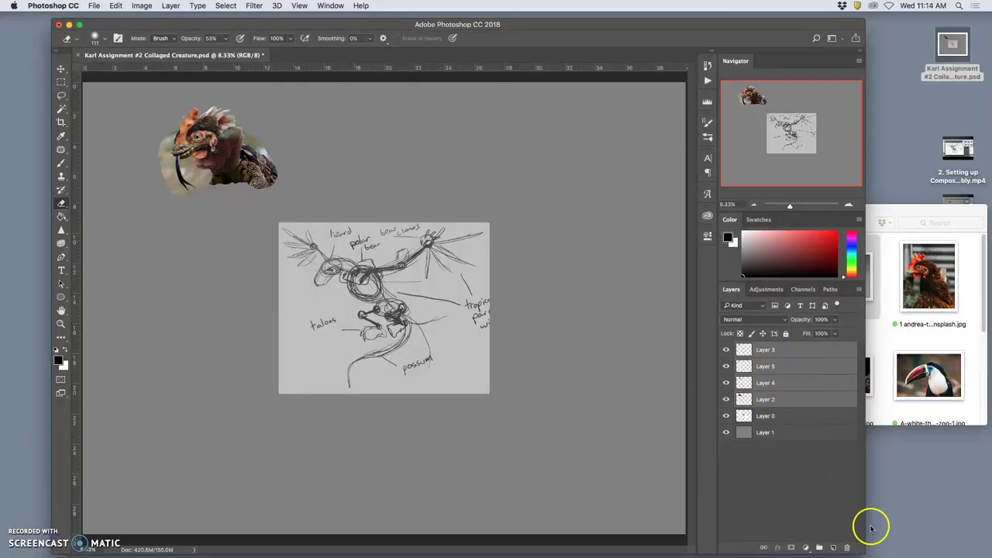
pyautogui.click(834, 548)
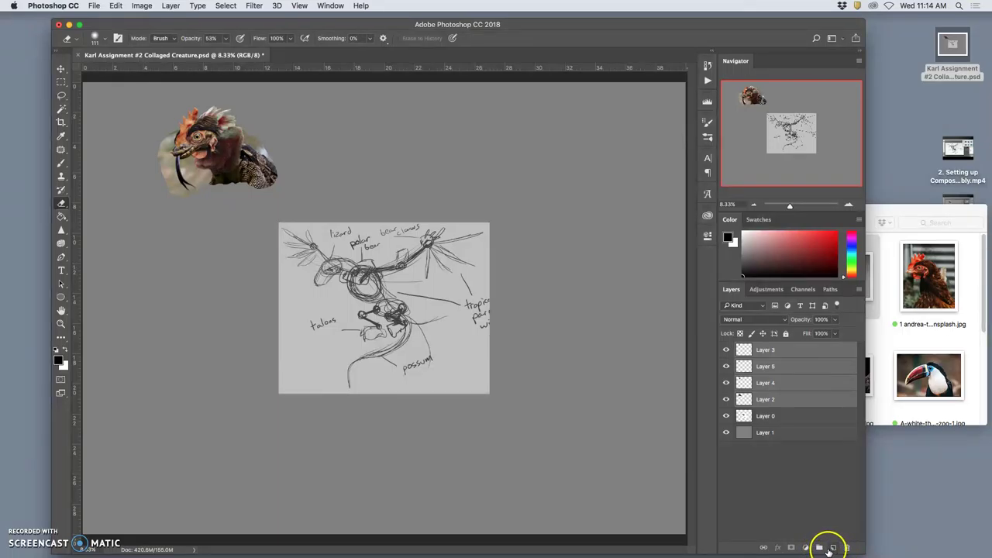
pyautogui.click(820, 548)
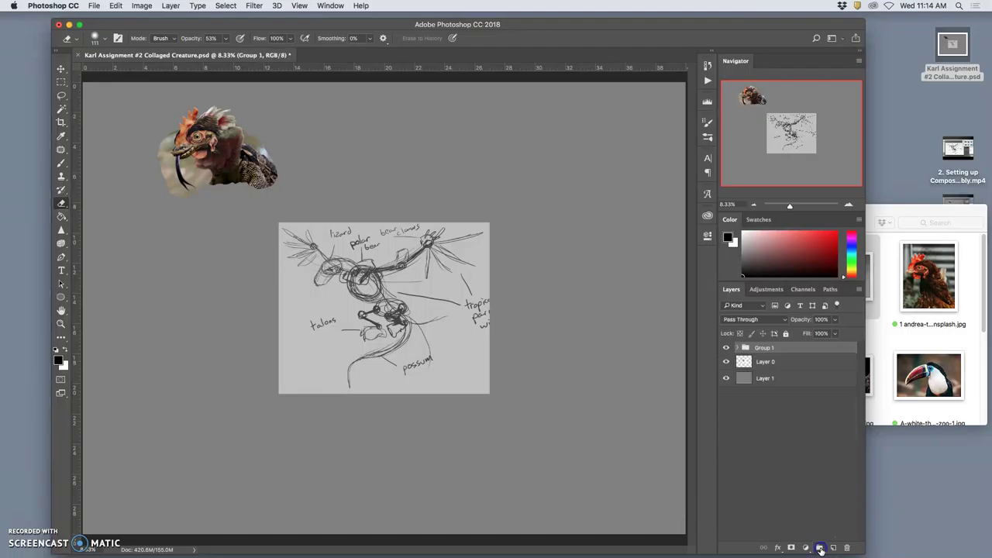
pyautogui.click(790, 432)
# Step: Rename Group 1 to 'Head and neck'
pyautogui.click(763, 352)
pyautogui.click(739, 348)
pyautogui.click(739, 348)
pyautogui.doubleClick(762, 348)
pyautogui.write('Head and neck')
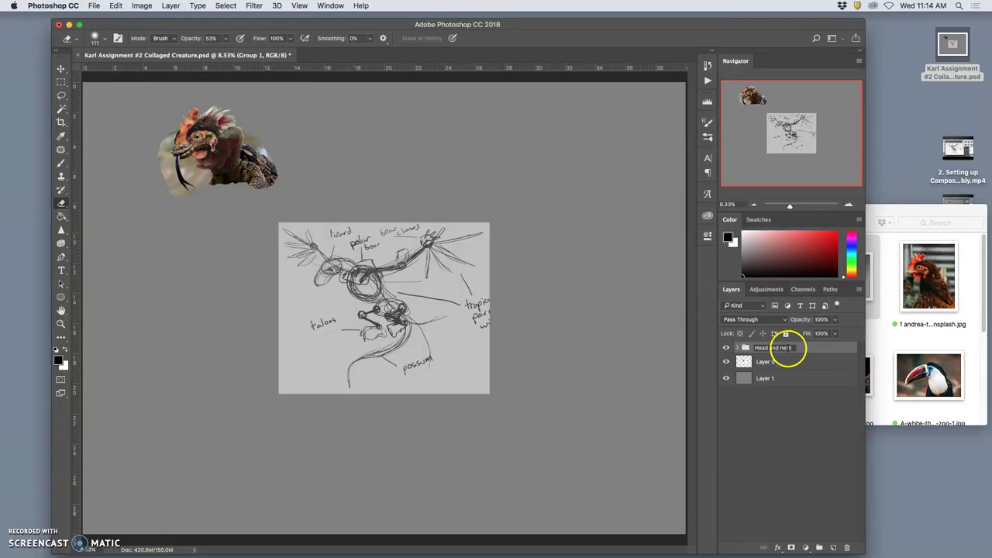
pyautogui.click(787, 348)
pyautogui.click(812, 350)
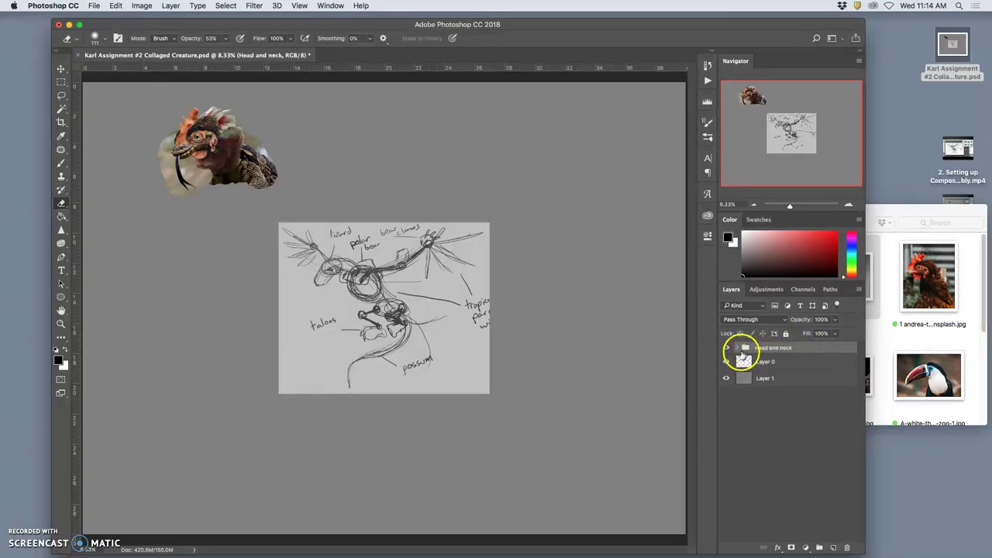
# Step: Undo a trial move of one head piece, then select and collapse the Head and neck group
pyautogui.click(62, 69)
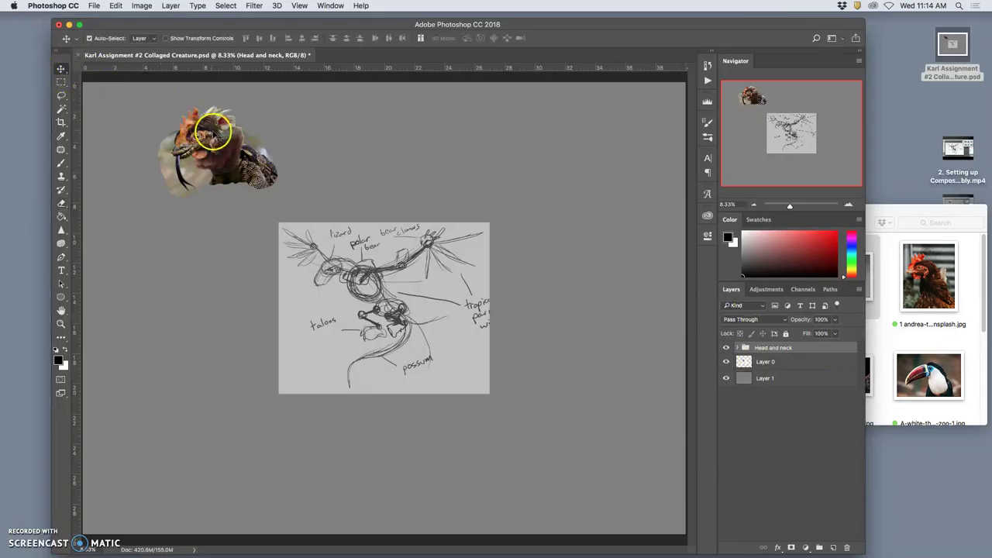
pyautogui.moveTo(216, 136); pyautogui.dragTo(293, 169)
pyautogui.press('super+z')
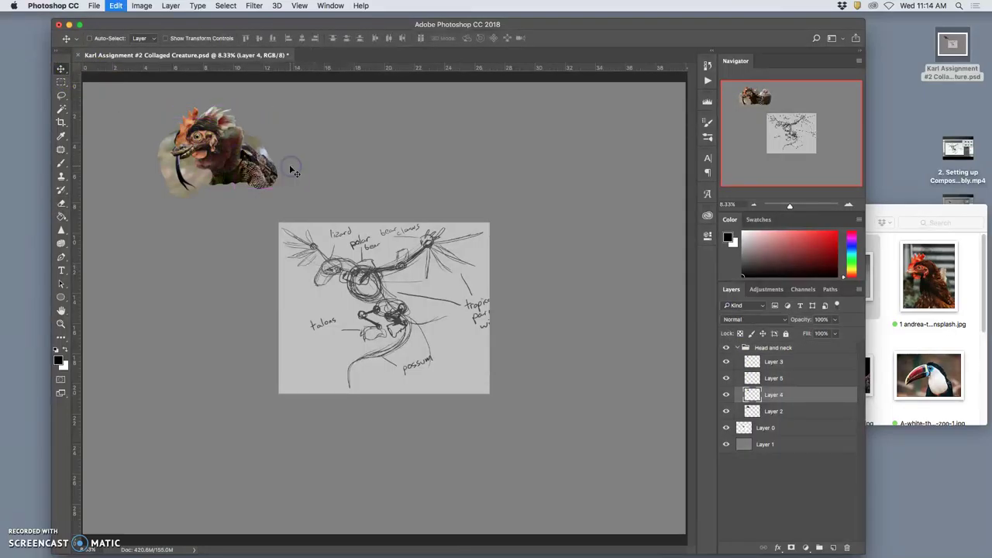
pyautogui.click(777, 350)
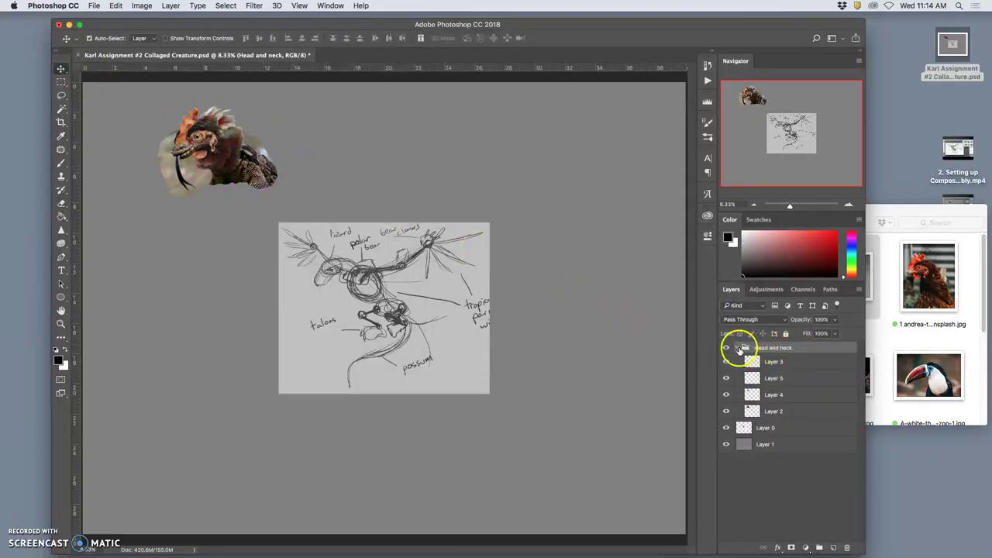
pyautogui.click(741, 348)
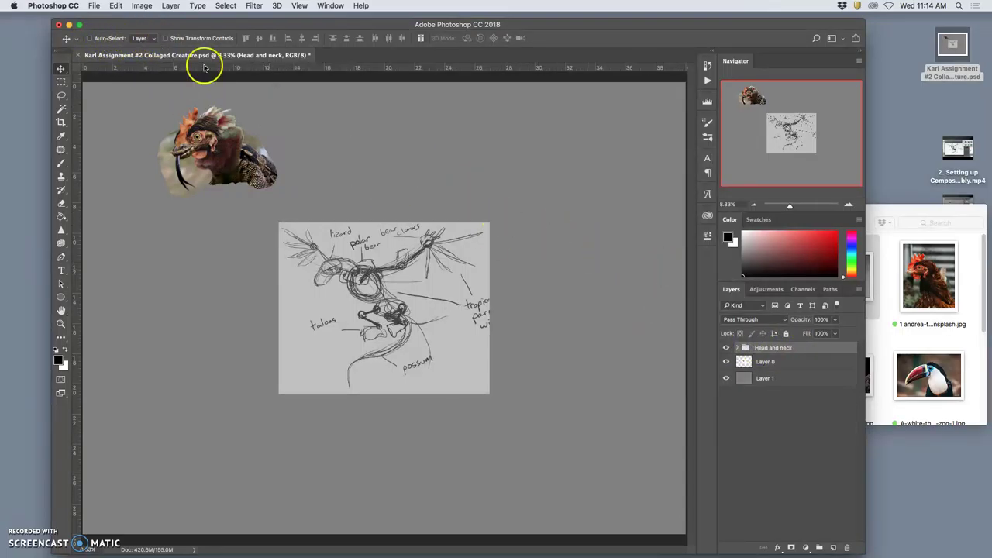
# Step: Set Auto-Select to Group and shift the whole head collage to the right
pyautogui.click(90, 38)
pyautogui.click(144, 38)
pyautogui.click(141, 29)
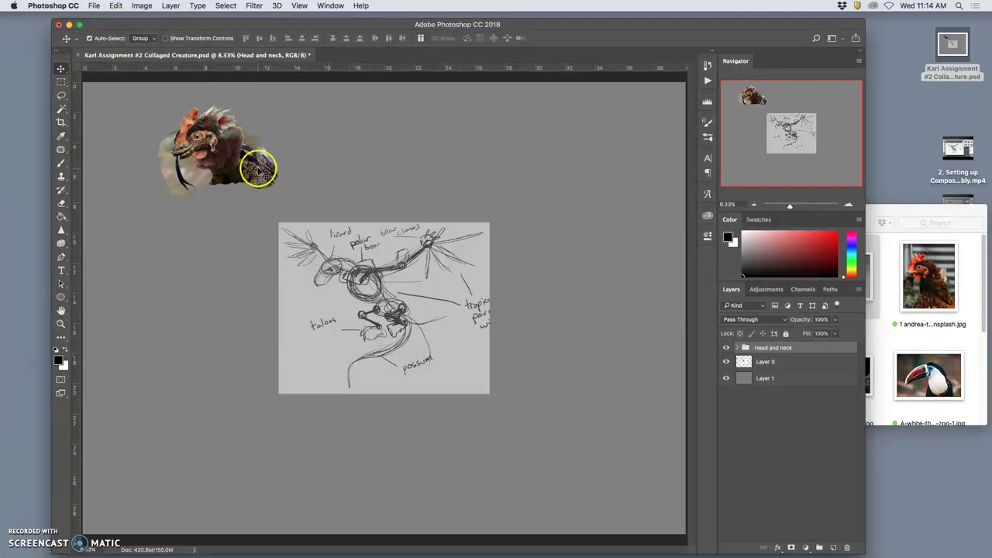
pyautogui.moveTo(262, 170)
pyautogui.mouseDown()
pyautogui.moveTo(310, 192)
pyautogui.moveTo(378, 276)
pyautogui.moveTo(376, 296)
pyautogui.moveTo(296, 182)
pyautogui.moveTo(321, 183)
pyautogui.moveTo(276, 166)
pyautogui.moveTo(315, 195)
pyautogui.moveTo(317, 214)
pyautogui.moveTo(348, 193)
pyautogui.moveTo(329, 190)
pyautogui.moveTo(395, 268)
pyautogui.moveTo(380, 289)
pyautogui.moveTo(291, 176)
pyautogui.mouseUp()
# Step: Rotate the Head and neck group -11.29°, place it at the sketch's upper left, and save
pyautogui.hotkey('ctrl', 't')
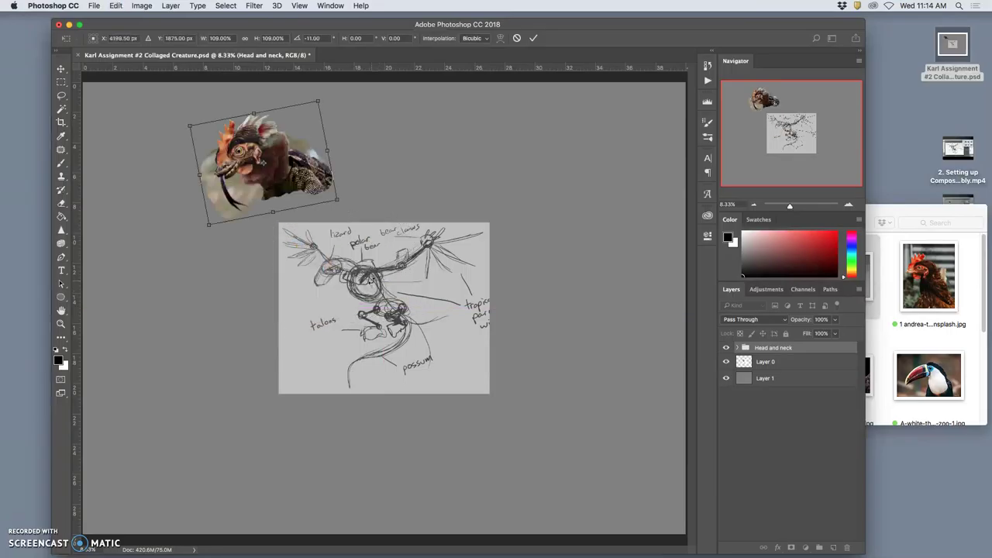
pyautogui.press('Return')
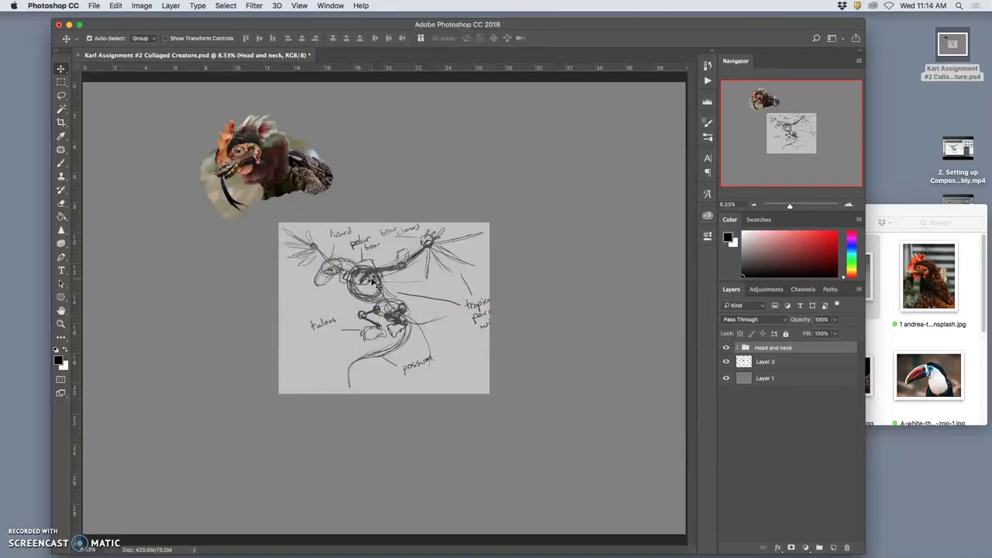
pyautogui.press('super+z')
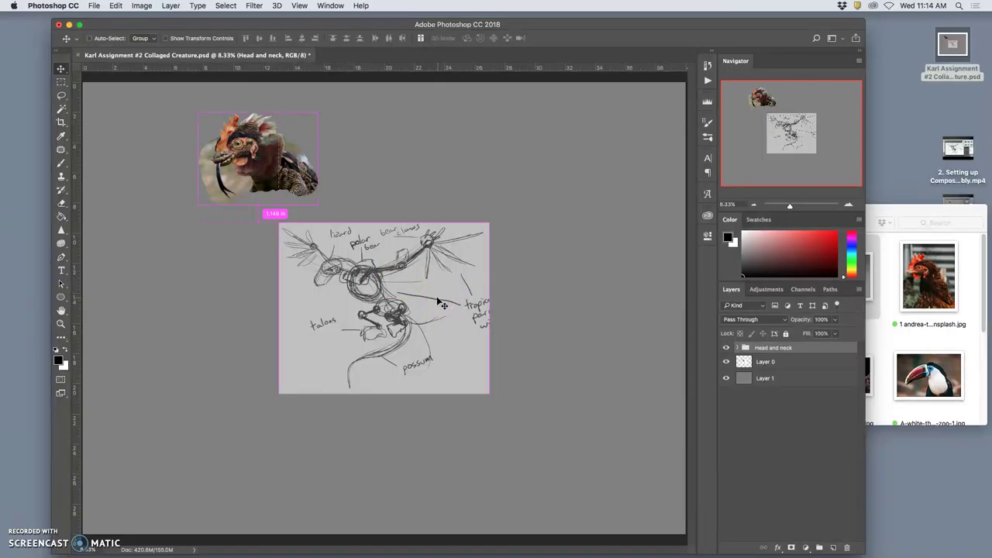
pyautogui.press('super+t')
pyautogui.moveTo(344, 212); pyautogui.dragTo(349, 194)
pyautogui.moveTo(240, 155)
pyautogui.mouseDown()
pyautogui.moveTo(332, 254)
pyautogui.moveTo(330, 266)
pyautogui.moveTo(258, 161)
pyautogui.mouseUp()
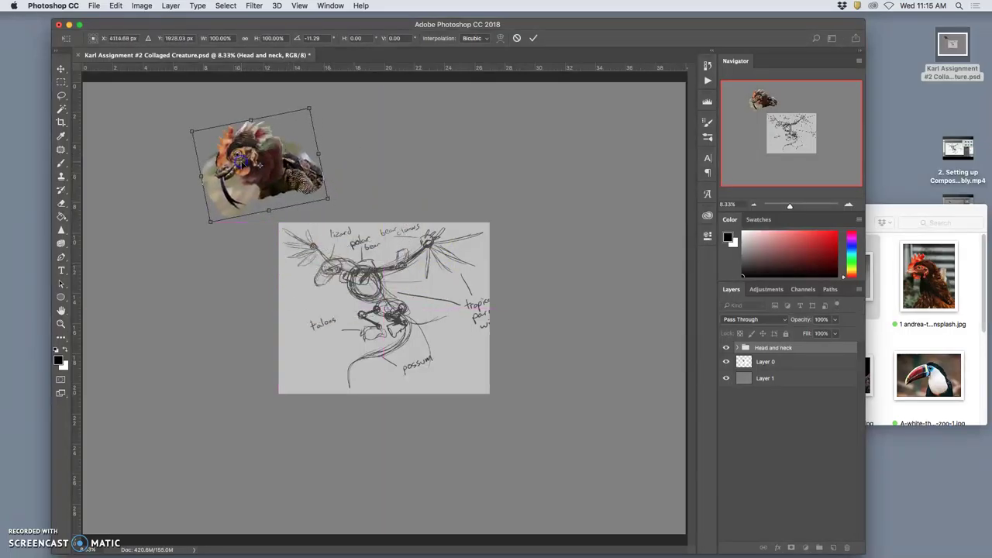
pyautogui.click(275, 180)
pyautogui.doubleClick(299, 190)
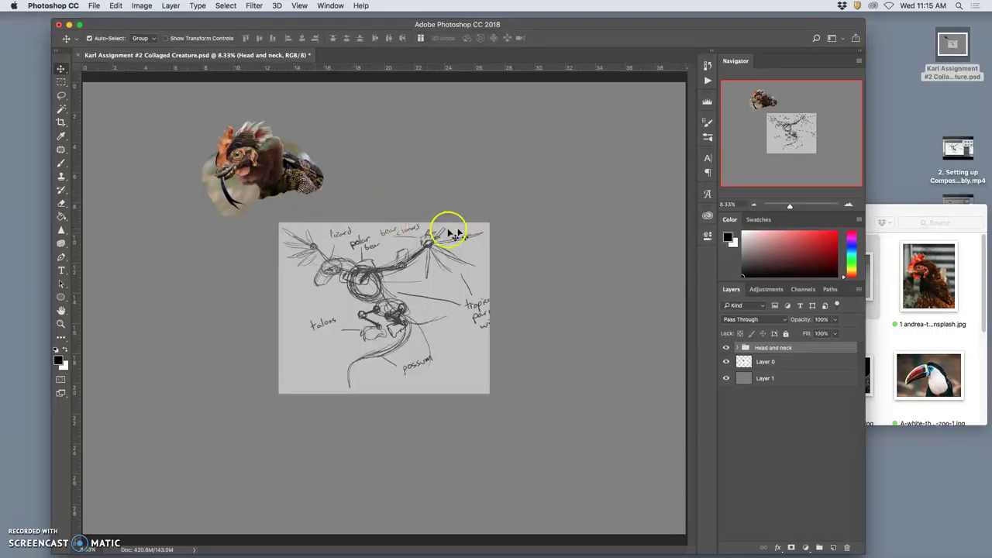
pyautogui.press('super+s')
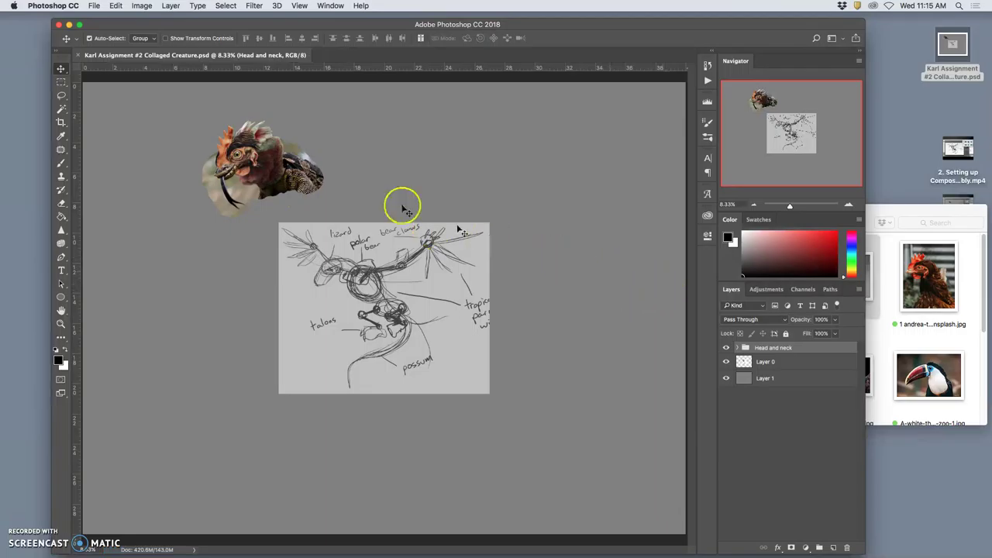
# Step: Crop with the boundary dragged beyond the canvas edge, giving a 33.7 × 28.7 in canvas
pyautogui.click(62, 124)
pyautogui.press('super+minus')
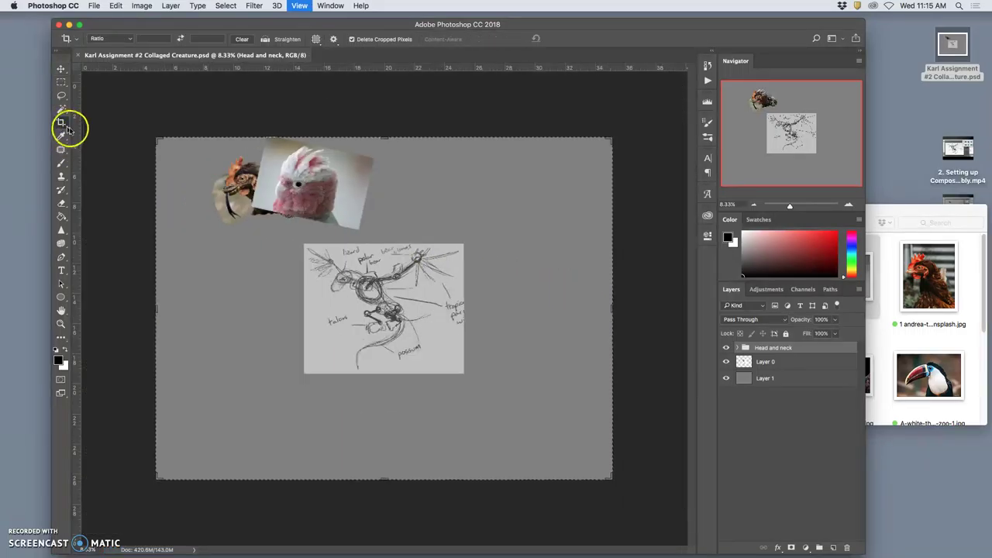
pyautogui.moveTo(160, 147); pyautogui.dragTo(195, 150)
pyautogui.press('Return')
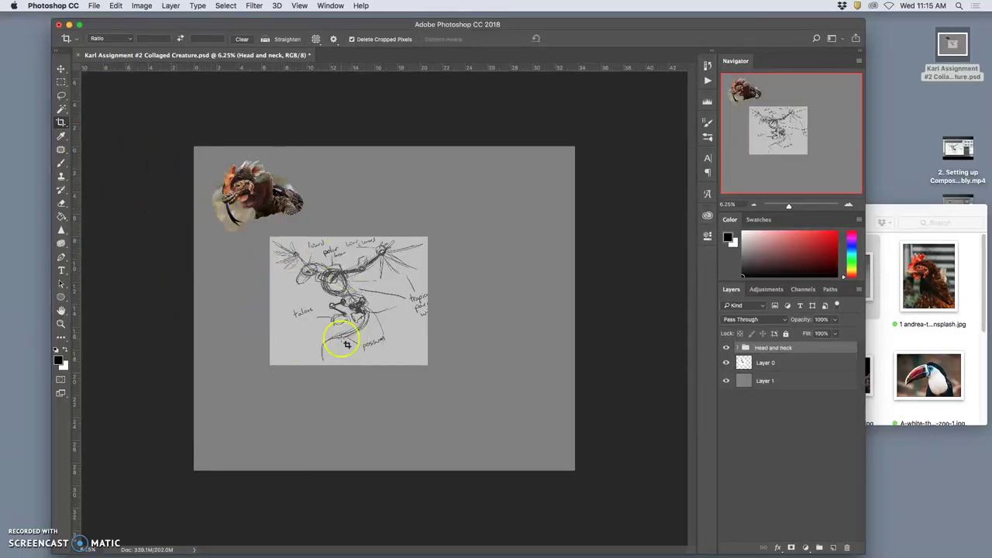
# Step: In Finder, go back to Assignment #2 and open the polar bear ruff at neck folder
pyautogui.click(891, 314)
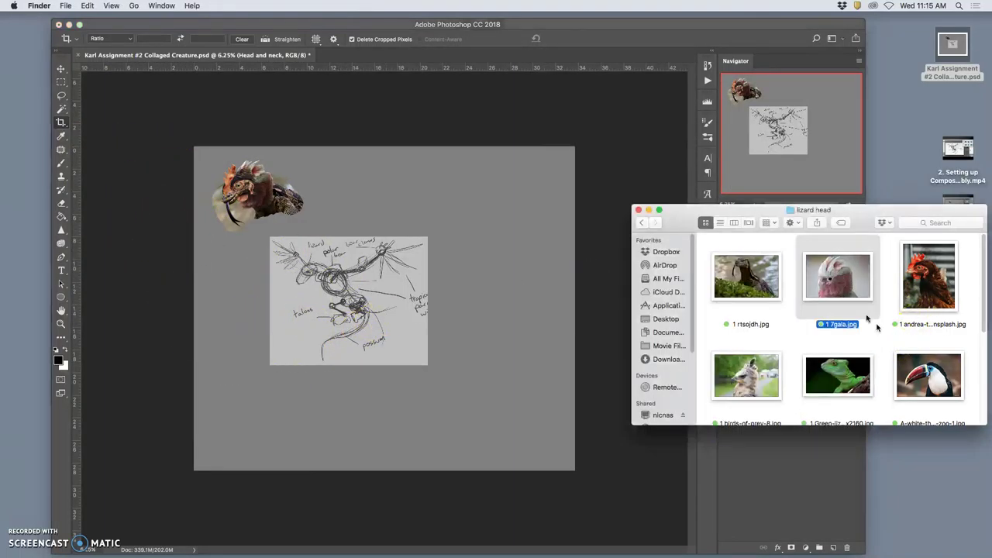
pyautogui.click(643, 223)
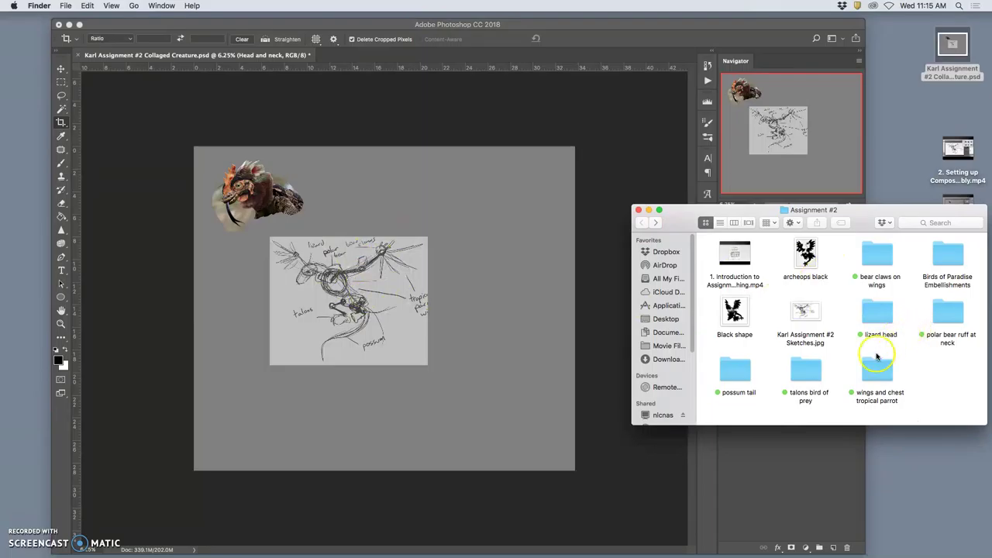
pyautogui.doubleClick(942, 313)
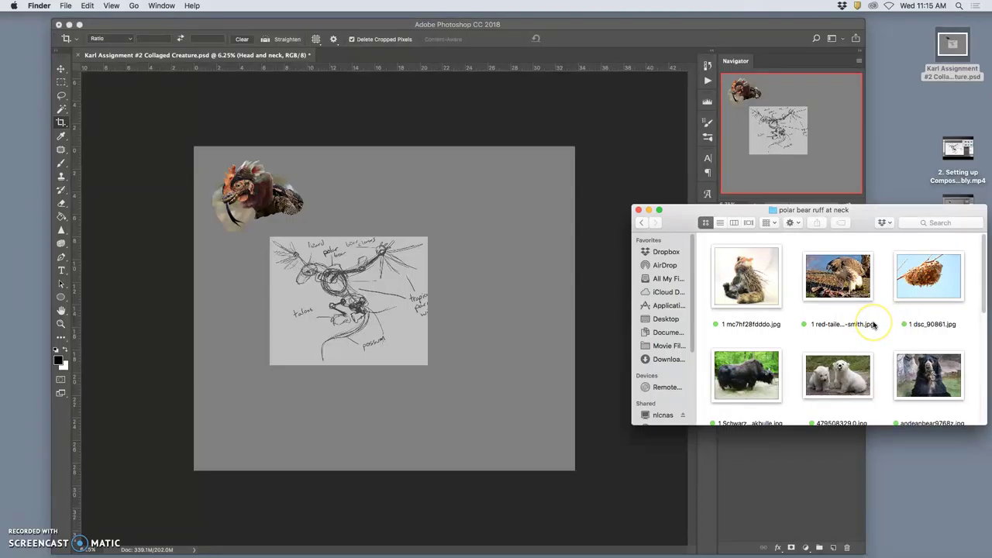
# Step: Drag the red-tailed hawk photo into the Photoshop document
pyautogui.scroll(-3, 899, 325)
pyautogui.scroll(3, 908, 327)
pyautogui.click(839, 348)
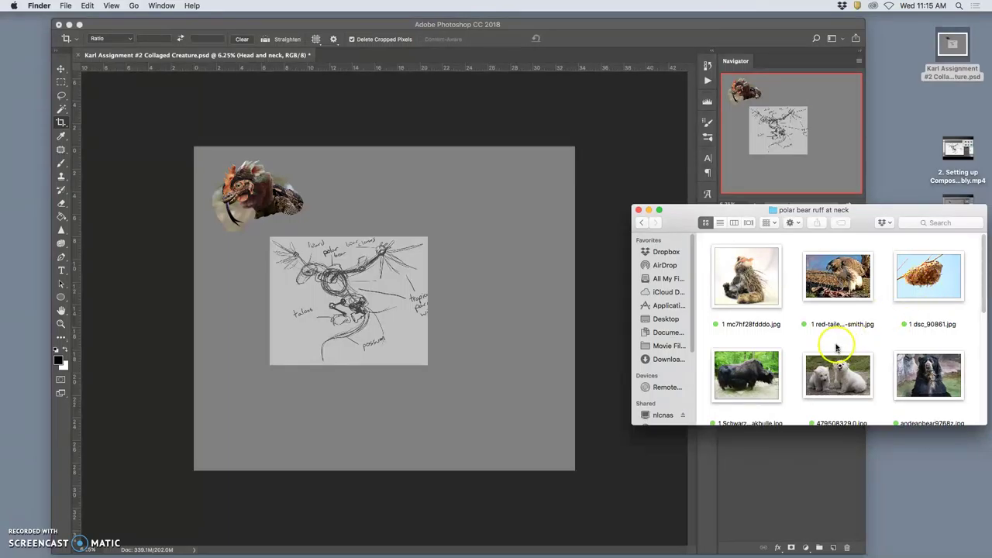
pyautogui.click(845, 278)
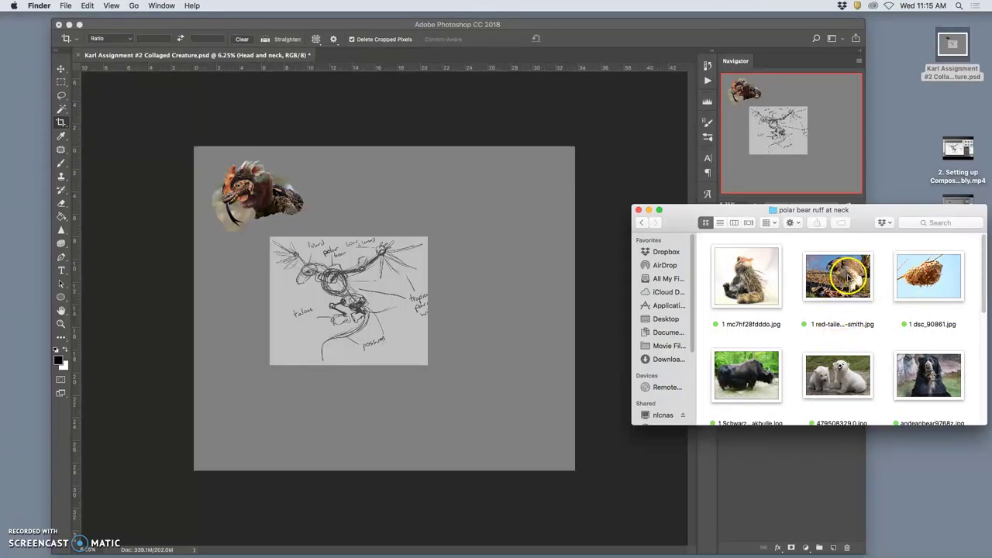
pyautogui.moveTo(845, 277); pyautogui.dragTo(458, 291)
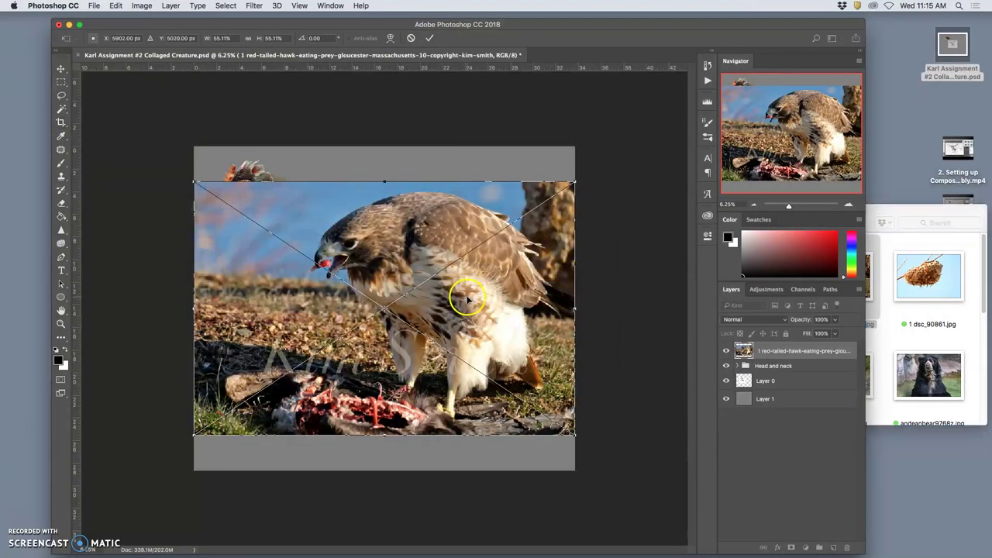
# Step: Confirm the placed hawk photo, lasso around the hawk, and copy it to a new layer
pyautogui.press('Return')
pyautogui.press('c')
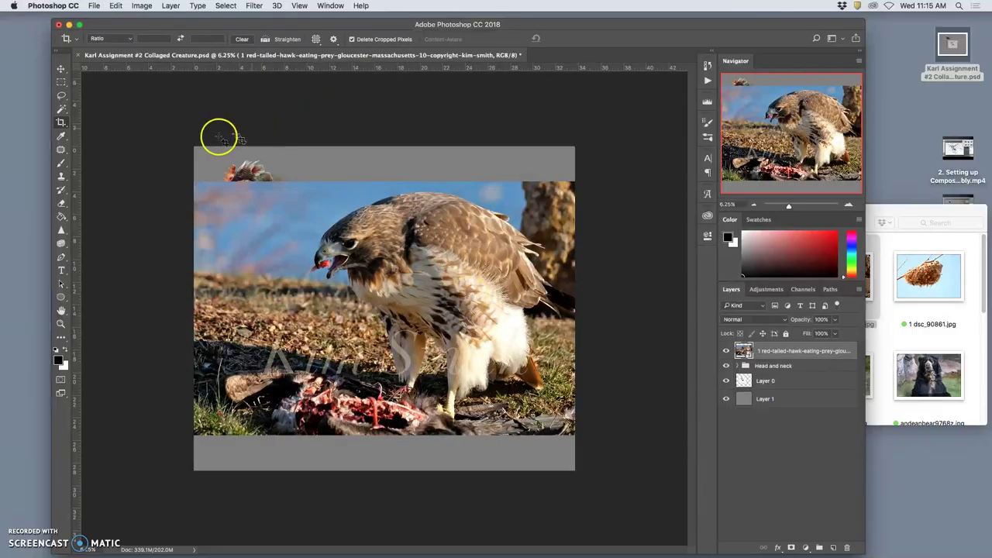
pyautogui.click(61, 95)
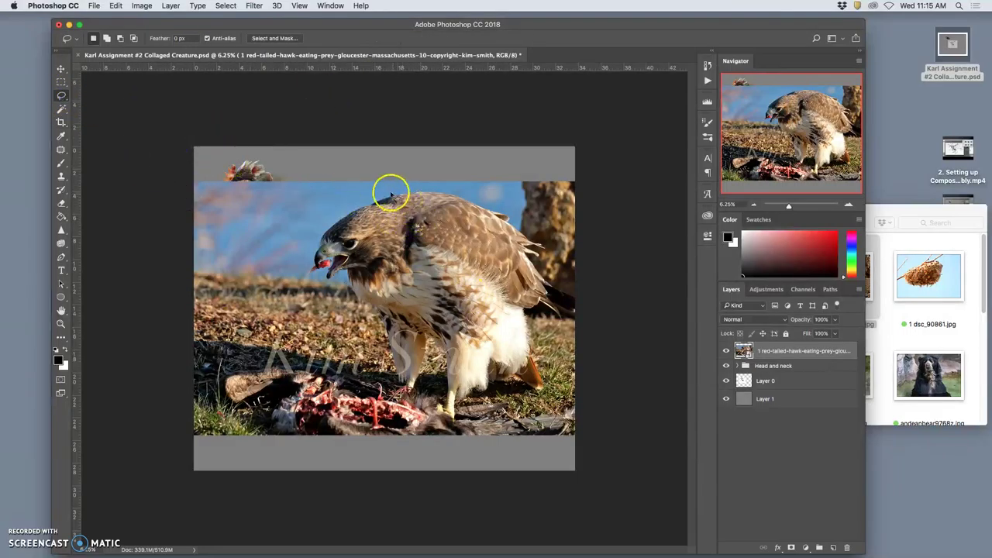
pyautogui.moveTo(358, 255); pyautogui.dragTo(349, 271)
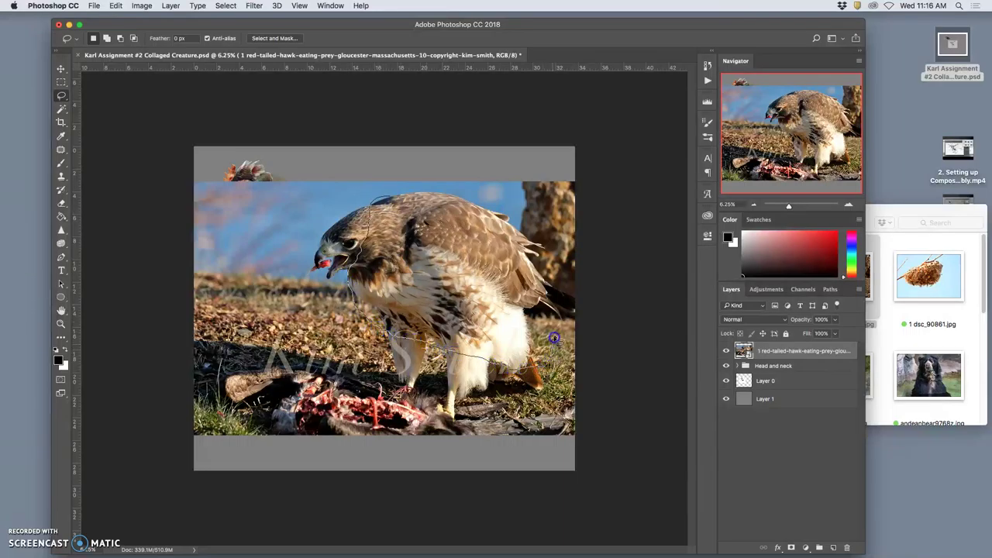
pyautogui.moveTo(560, 298); pyautogui.dragTo(556, 245)
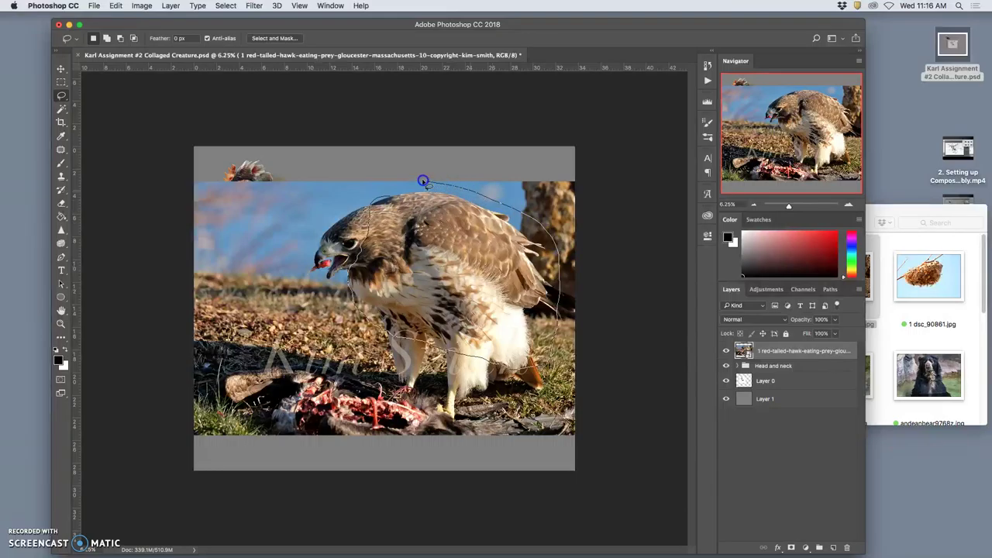
pyautogui.moveTo(386, 190); pyautogui.dragTo(388, 193)
pyautogui.press('super+j')
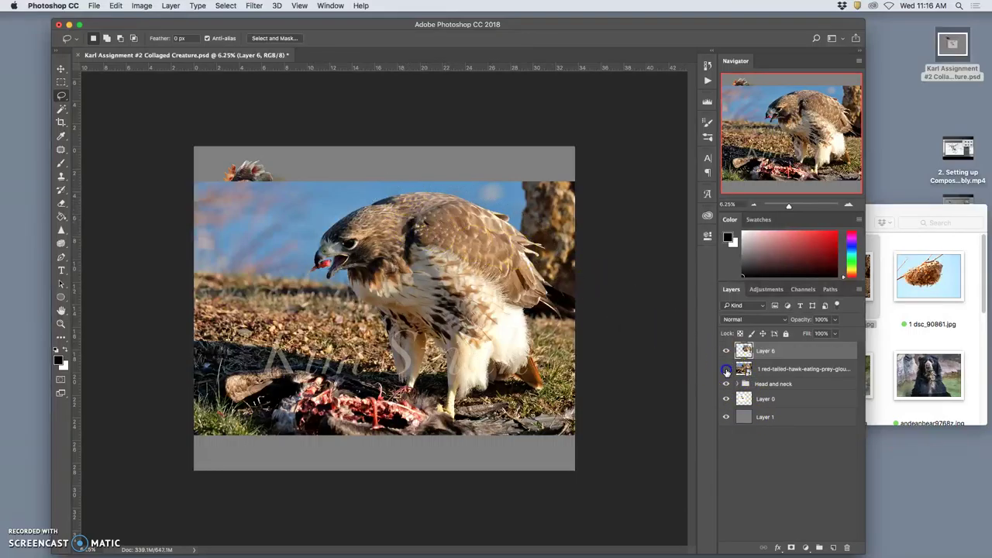
# Step: Delete the full hawk photo layer and select the hawk cut-out on Layer 6
pyautogui.click(726, 371)
pyautogui.click(760, 370)
pyautogui.press('BackSpace')
pyautogui.click(505, 298)
pyautogui.click(773, 350)
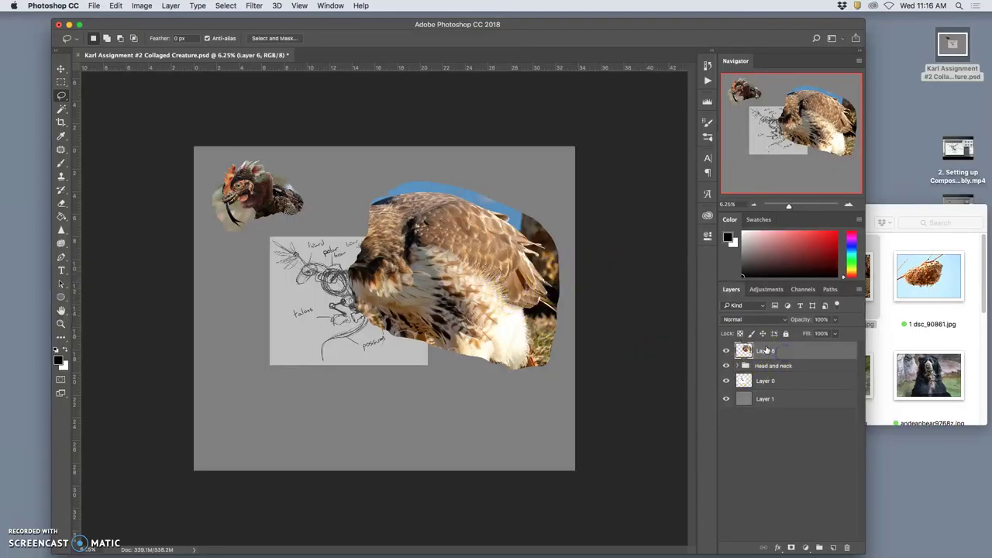
pyautogui.hotkey('ctrl', 't')
# Step: Scale the hawk cut-out down, rotate it 11.77°, set it above the sketch's right side, and zoom in
pyautogui.moveTo(558, 368); pyautogui.dragTo(489, 238)
pyautogui.moveTo(538, 268); pyautogui.dragTo(527, 279)
pyautogui.moveTo(494, 248)
pyautogui.mouseDown()
pyautogui.moveTo(288, 240)
pyautogui.moveTo(306, 231)
pyautogui.moveTo(313, 250)
pyautogui.moveTo(310, 243)
pyautogui.moveTo(423, 271)
pyautogui.moveTo(502, 261)
pyautogui.moveTo(487, 265)
pyautogui.moveTo(499, 276)
pyautogui.moveTo(465, 259)
pyautogui.moveTo(333, 303)
pyautogui.moveTo(434, 268)
pyautogui.moveTo(457, 231)
pyautogui.moveTo(471, 241)
pyautogui.mouseUp()
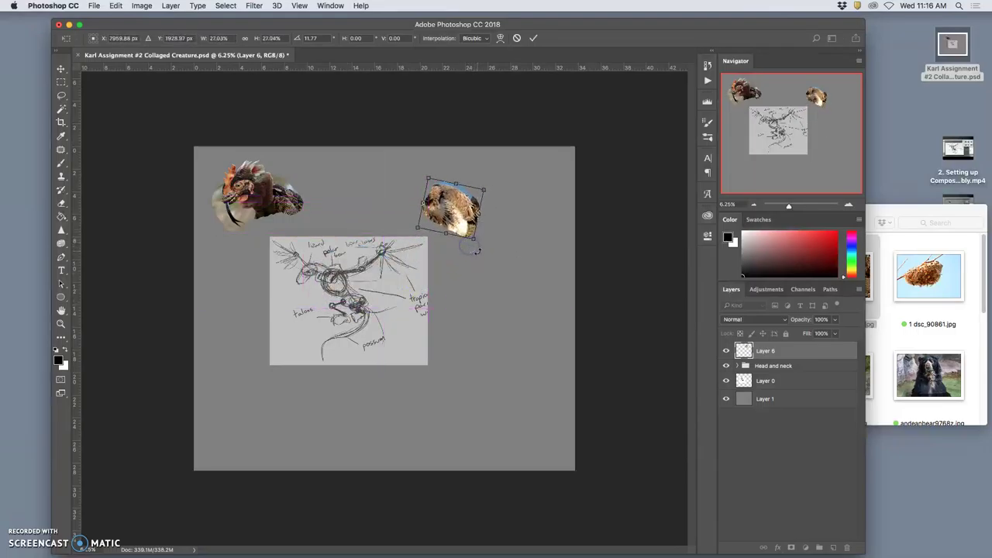
pyautogui.press('Return')
pyautogui.press('l')
pyautogui.press('super+equal')
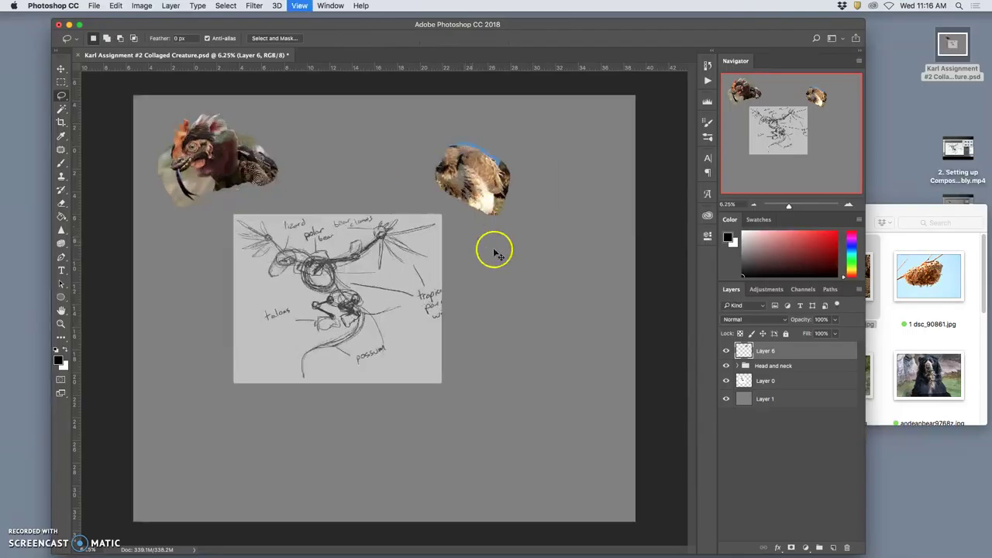
pyautogui.press('super+equal')
pyautogui.moveTo(565, 160); pyautogui.dragTo(499, 305)
pyautogui.press('super+equal')
pyautogui.press('super+equal')
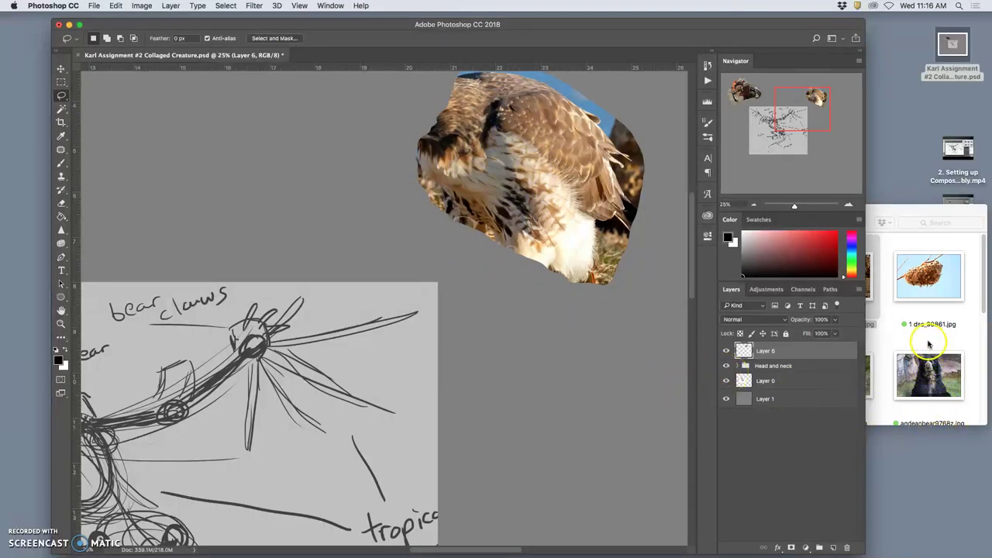
# Step: Place the porcupine photo 1 mc7hf28fdddo.jpg into the document and drag it lower
pyautogui.click(924, 348)
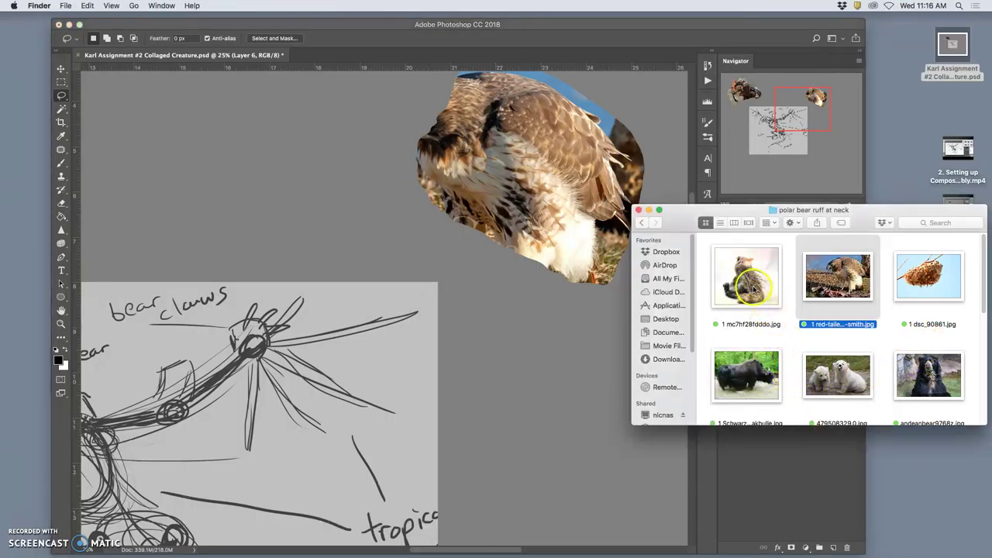
pyautogui.moveTo(751, 286); pyautogui.dragTo(409, 318)
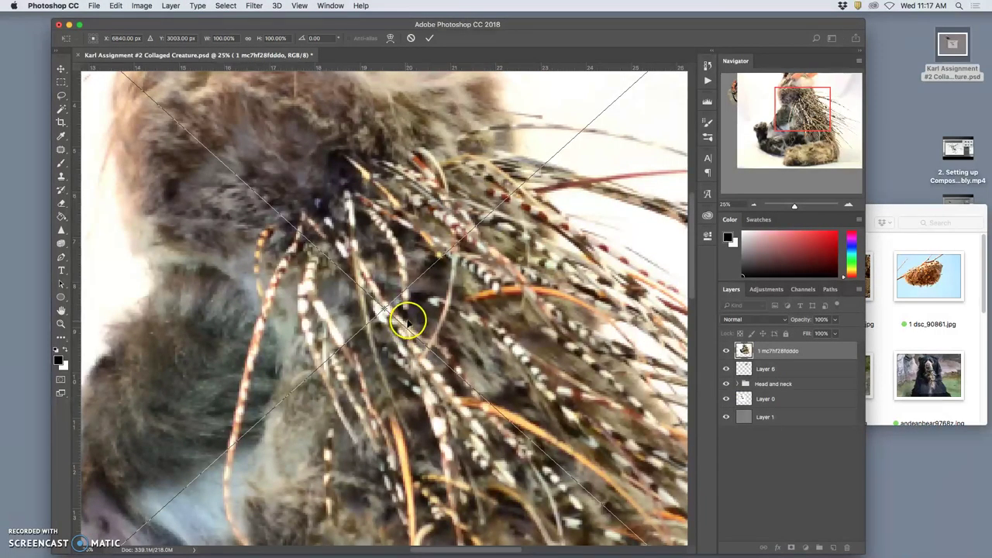
pyautogui.press('super+minus')
pyautogui.press('super+minus')
pyautogui.moveTo(365, 221); pyautogui.dragTo(317, 316)
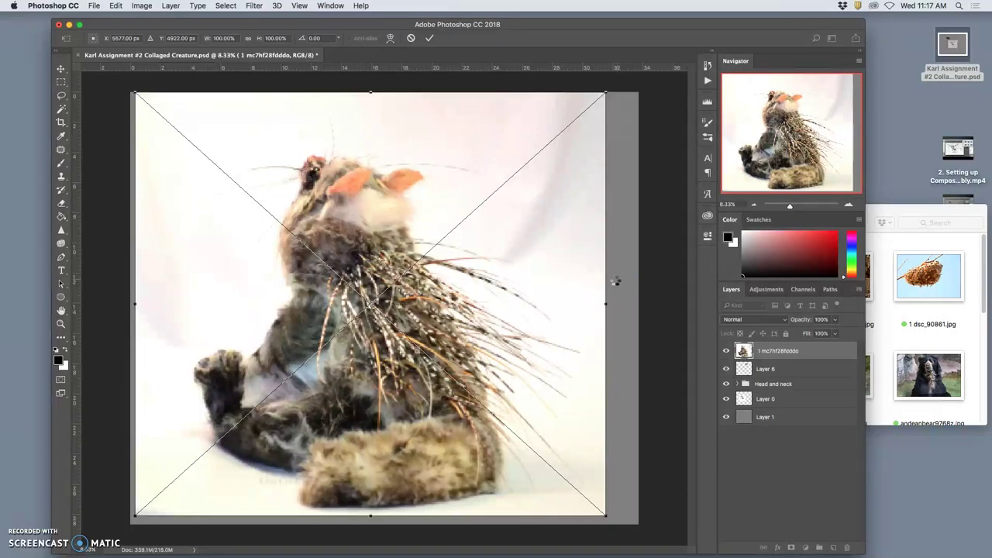
# Step: Lasso the porcupine's quilled body plus the lower right area and copy it to Layer 7
pyautogui.press('Return')
pyautogui.press('l')
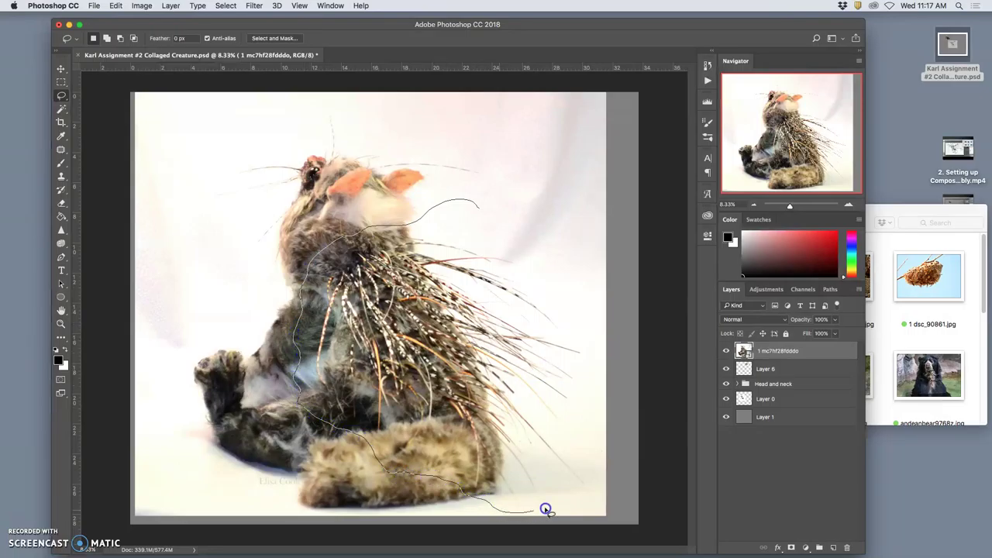
pyautogui.moveTo(601, 394)
pyautogui.mouseDown()
pyautogui.moveTo(604, 357)
pyautogui.moveTo(586, 295)
pyautogui.moveTo(481, 207)
pyautogui.mouseUp()
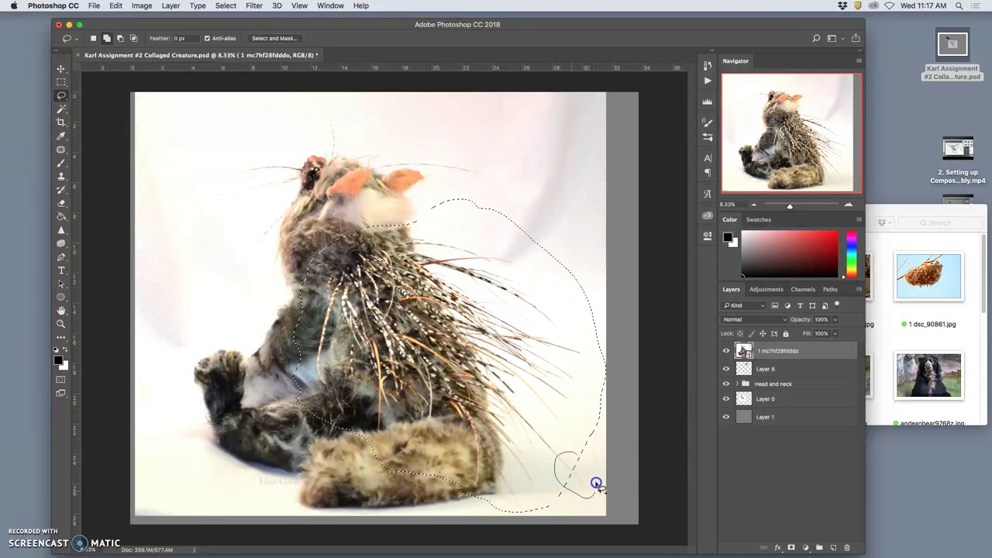
pyautogui.moveTo(580, 460)
pyautogui.mouseDown()
pyautogui.moveTo(595, 456)
pyautogui.moveTo(594, 443)
pyautogui.mouseUp()
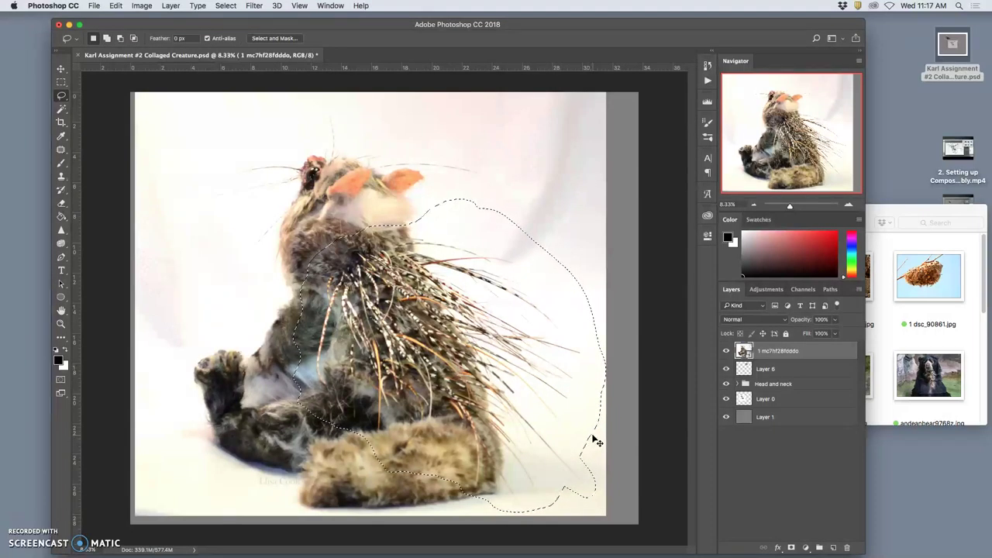
pyautogui.press('super+j')
pyautogui.click(794, 371)
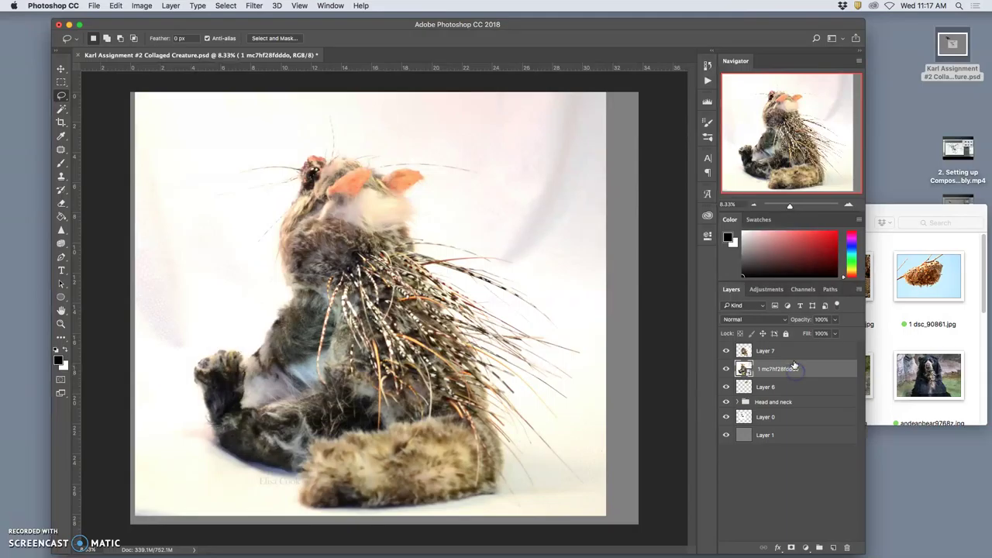
# Step: Delete the full porcupine photo layer and move Layer 7 beneath Layer 6
pyautogui.press('Delete')
pyautogui.press('super+t')
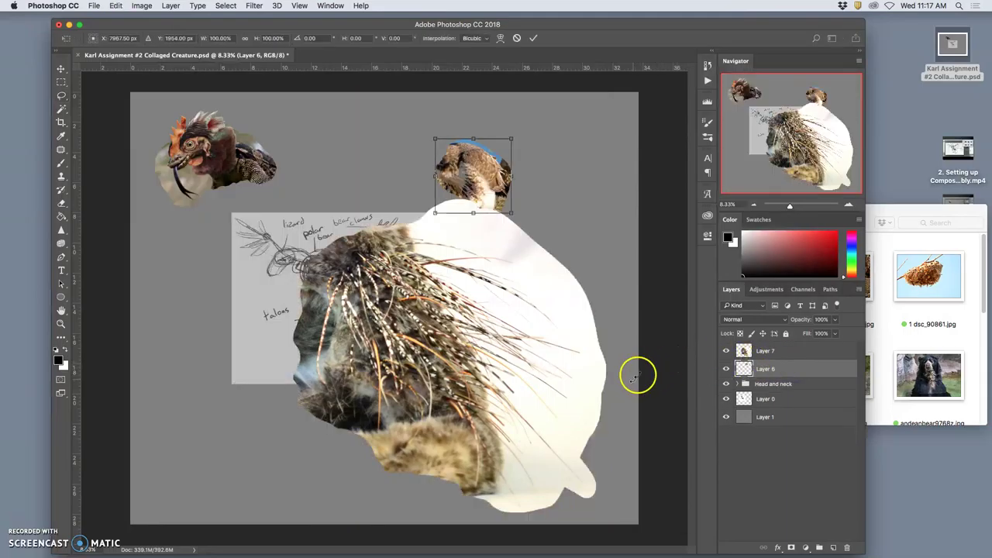
pyautogui.press('Return')
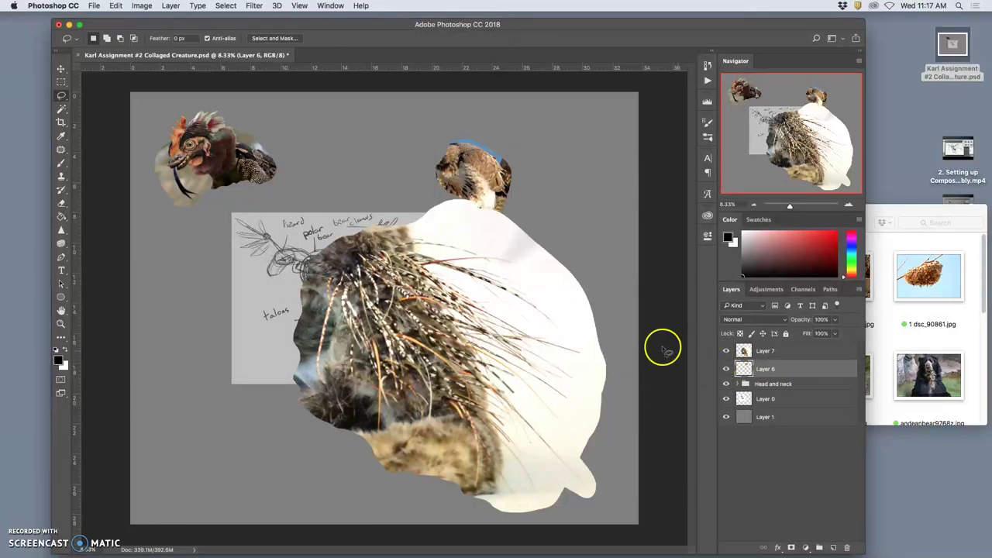
pyautogui.click(62, 69)
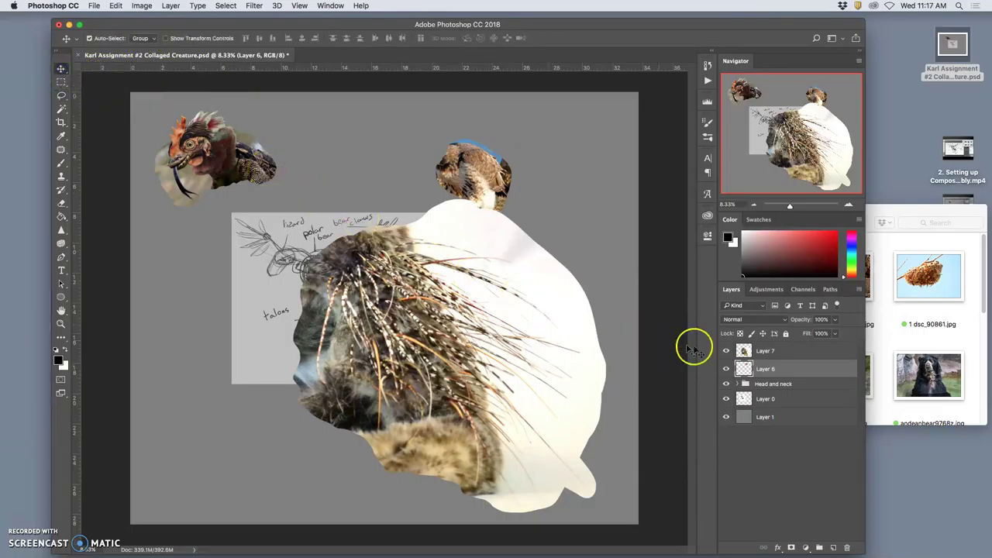
pyautogui.moveTo(720, 348); pyautogui.dragTo(758, 373)
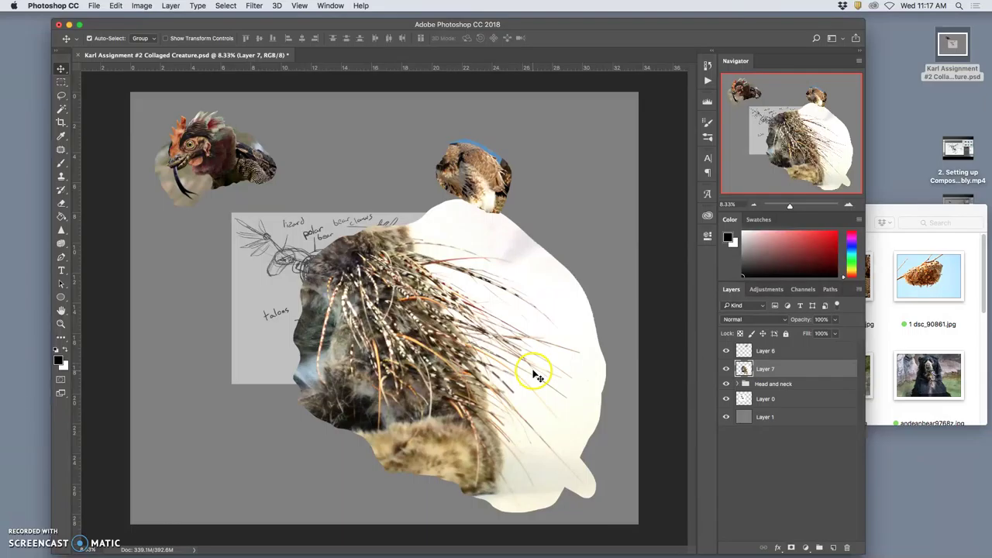
# Step: Scale the quill cut-out to about 39.1% at the upper right and zoom to 12.5%
pyautogui.press('super+t')
pyautogui.moveTo(604, 510)
pyautogui.mouseDown()
pyautogui.moveTo(593, 474)
pyautogui.moveTo(485, 395)
pyautogui.moveTo(428, 312)
pyautogui.moveTo(415, 320)
pyautogui.moveTo(496, 222)
pyautogui.moveTo(543, 190)
pyautogui.moveTo(537, 207)
pyautogui.mouseUp()
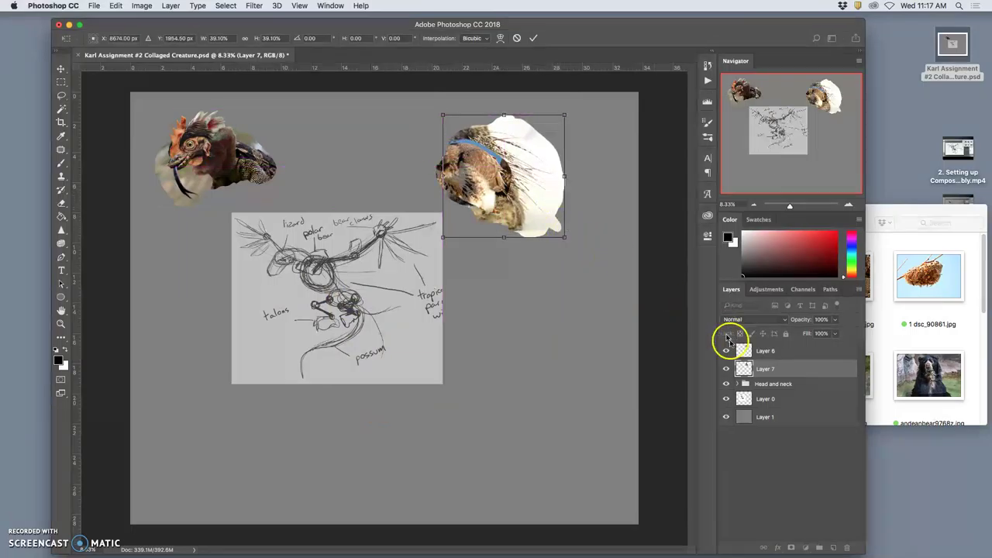
pyautogui.click(764, 369)
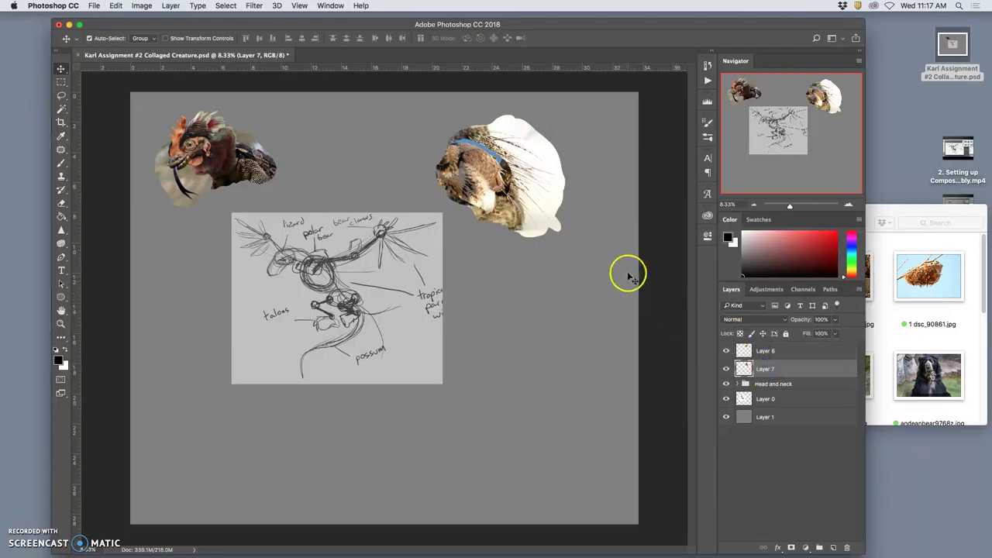
pyautogui.press('super+plus')
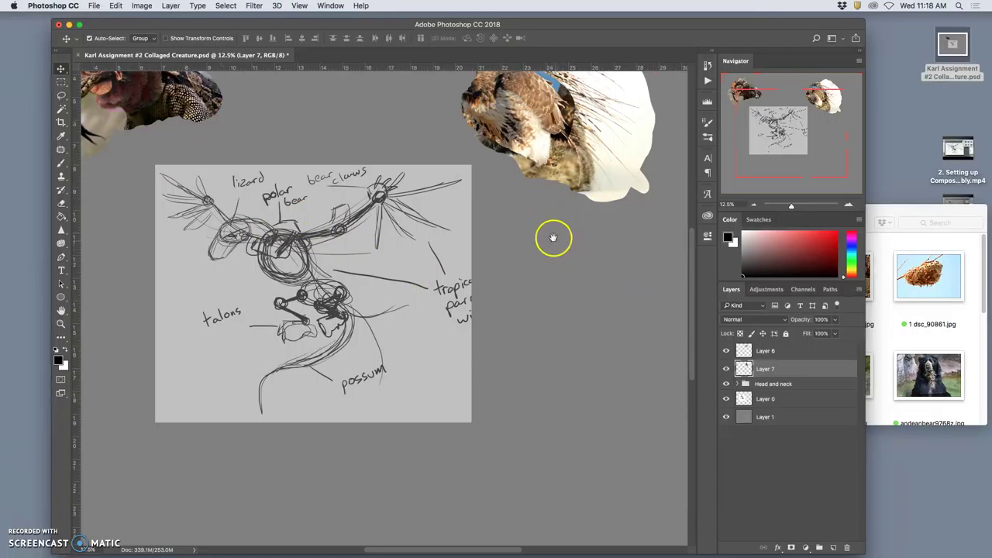
# Step: Move Layer 7 above Layer 6 and scale the quill cut-out to about 72%, nudging it left
pyautogui.moveTo(551, 234); pyautogui.dragTo(523, 321)
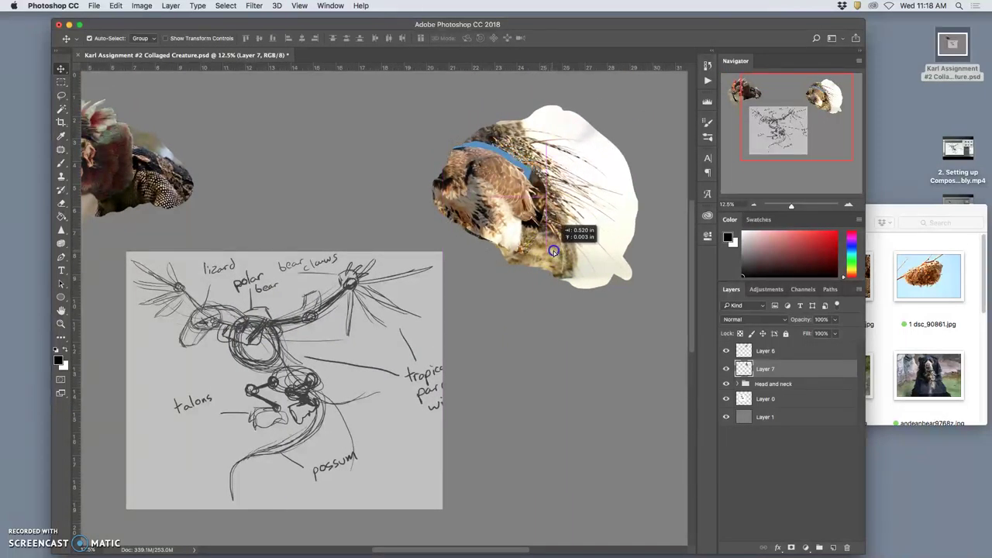
pyautogui.moveTo(553, 251); pyautogui.dragTo(559, 256)
pyautogui.moveTo(759, 369); pyautogui.dragTo(746, 336)
pyautogui.press('super+t')
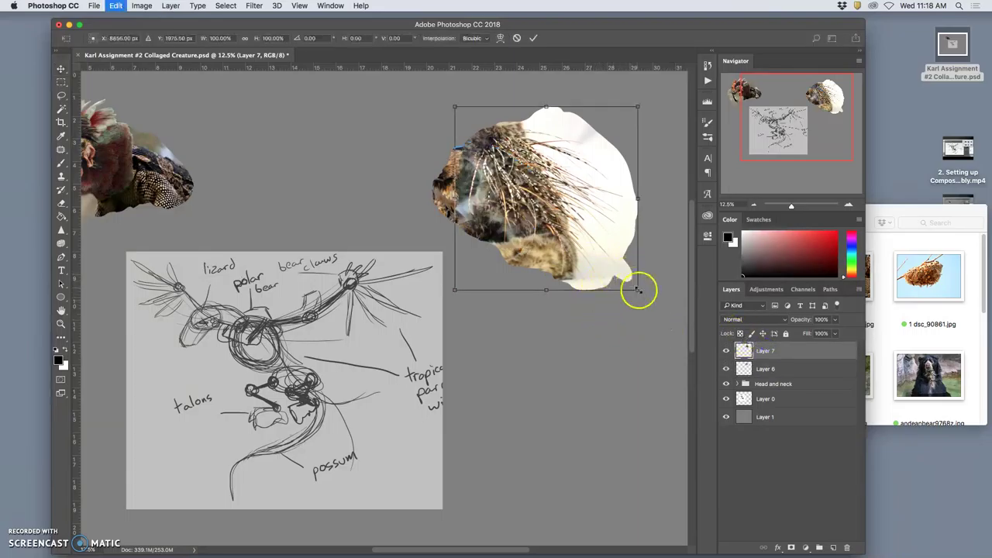
pyautogui.moveTo(637, 290); pyautogui.dragTo(609, 203)
pyautogui.moveTo(547, 200)
pyautogui.mouseDown()
pyautogui.moveTo(582, 214)
pyautogui.moveTo(553, 195)
pyautogui.moveTo(536, 204)
pyautogui.mouseUp()
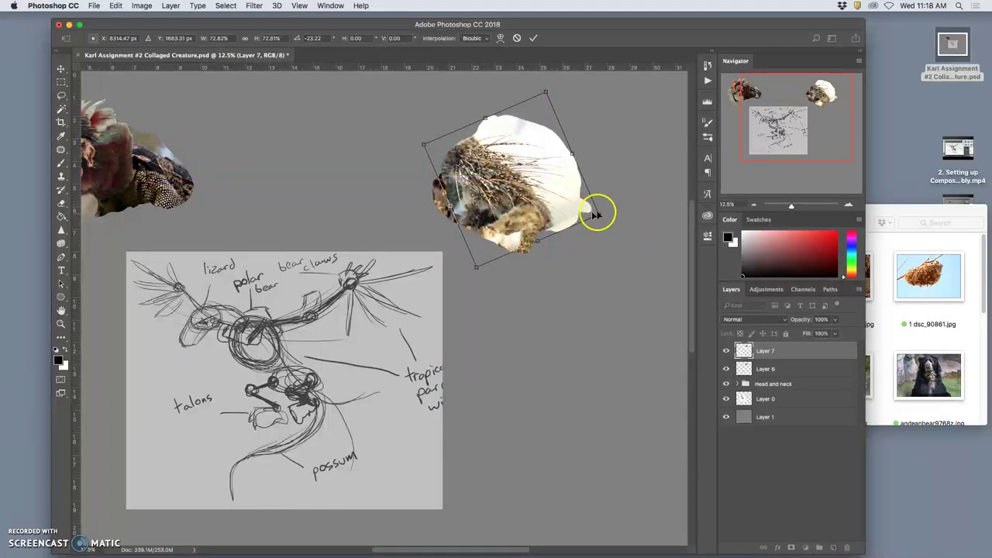
# Step: Warp the quill cut-out, pulling its top-right corner outward and reshaping the quills
pyautogui.rightClick(535, 198)
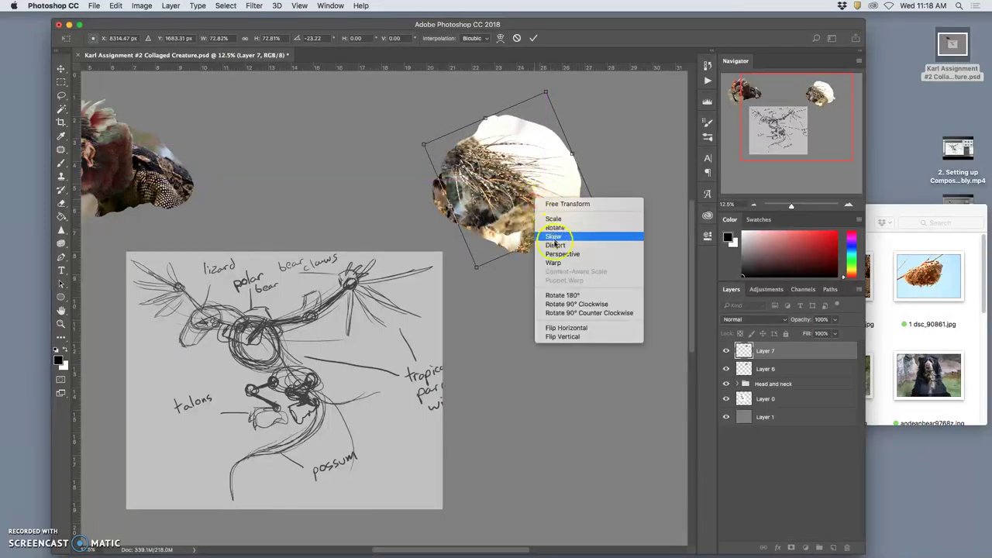
pyautogui.click(555, 263)
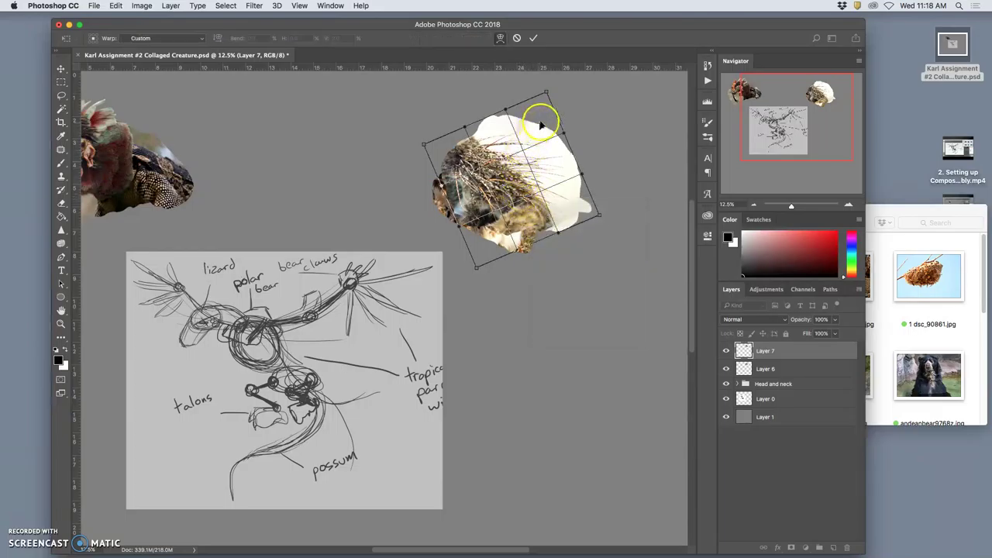
pyautogui.moveTo(546, 112); pyautogui.dragTo(560, 97)
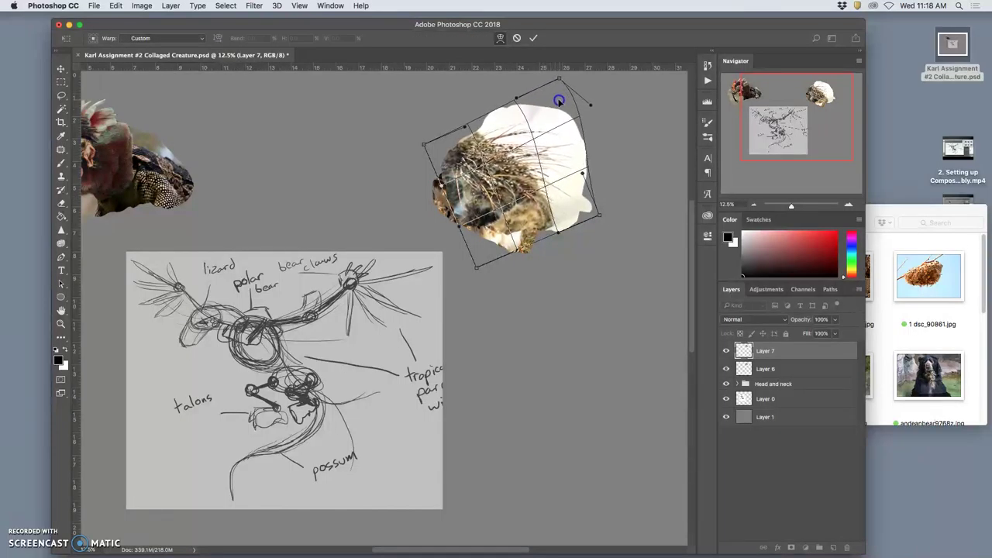
pyautogui.moveTo(484, 220); pyautogui.dragTo(542, 232)
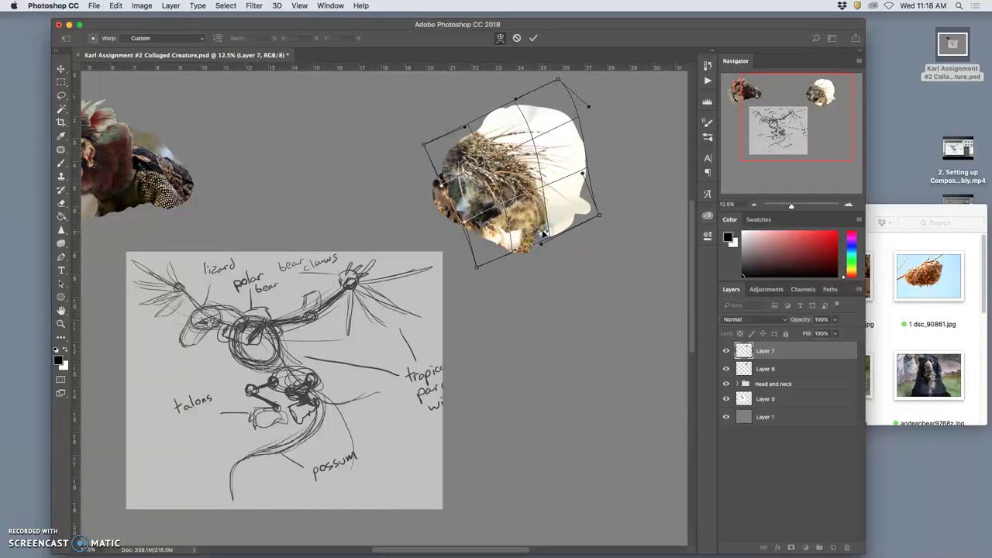
pyautogui.press('Return')
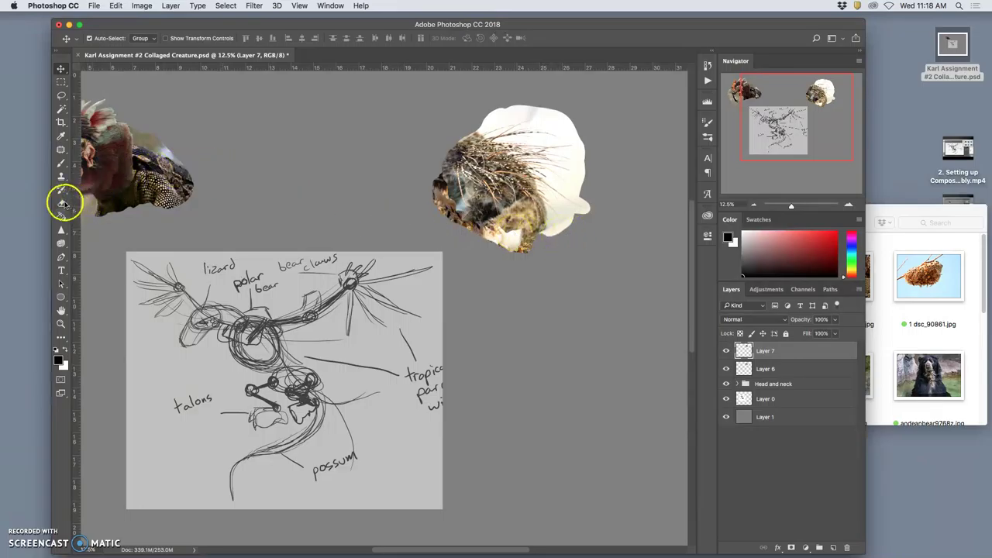
# Step: Erase along the porcupine cut-out's lower-left edge to soften the dark fur
pyautogui.click(62, 203)
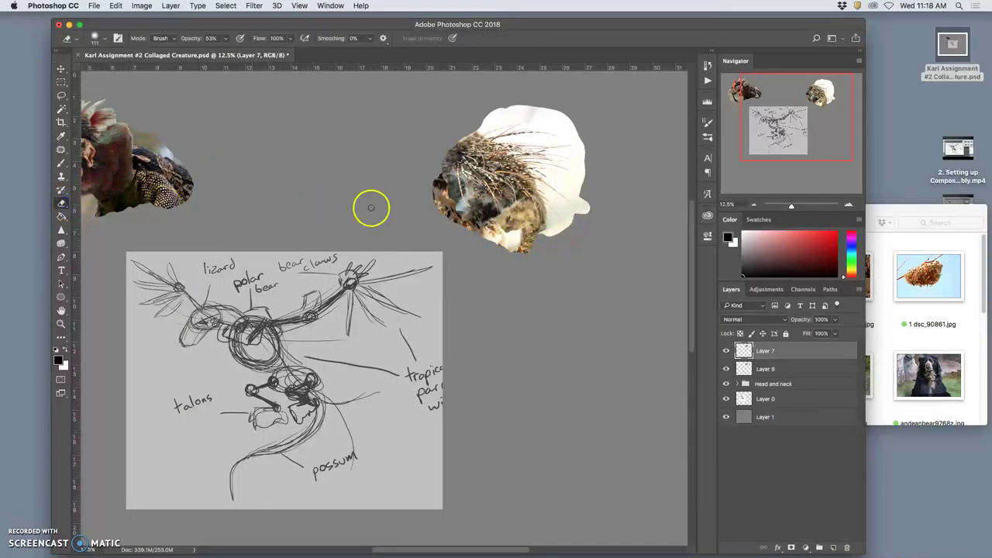
pyautogui.click(94, 37)
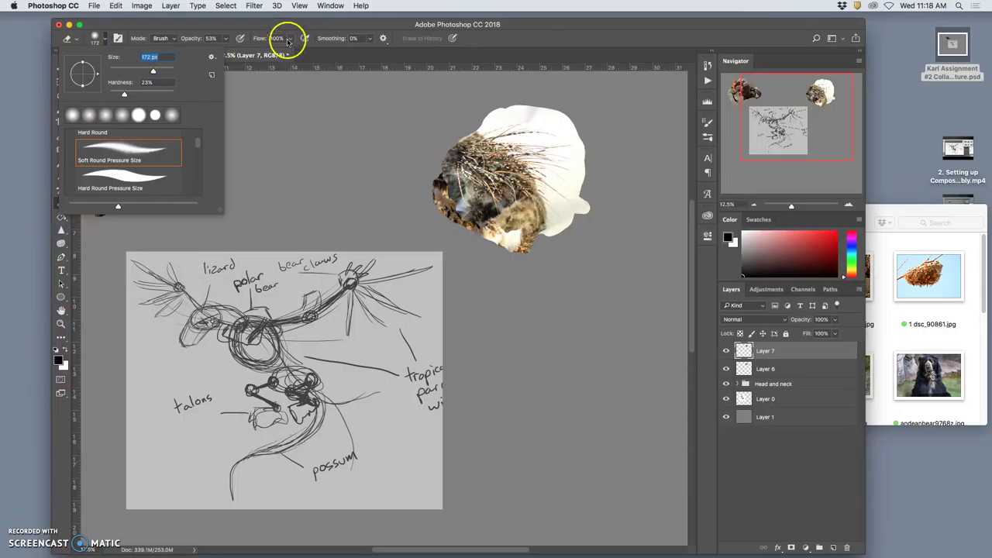
pyautogui.click(226, 38)
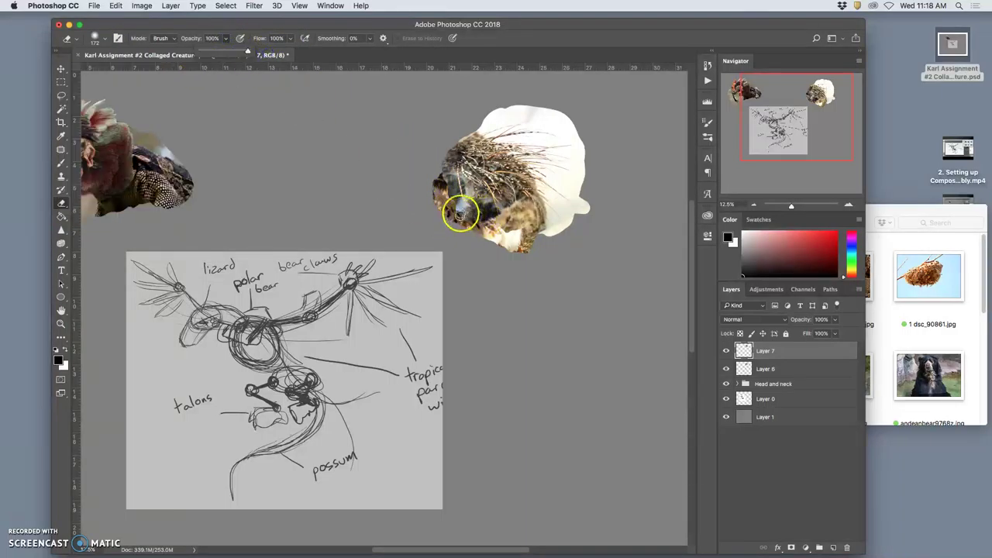
pyautogui.moveTo(461, 210)
pyautogui.mouseDown()
pyautogui.moveTo(424, 127)
pyautogui.moveTo(500, 244)
pyautogui.moveTo(456, 209)
pyautogui.mouseUp()
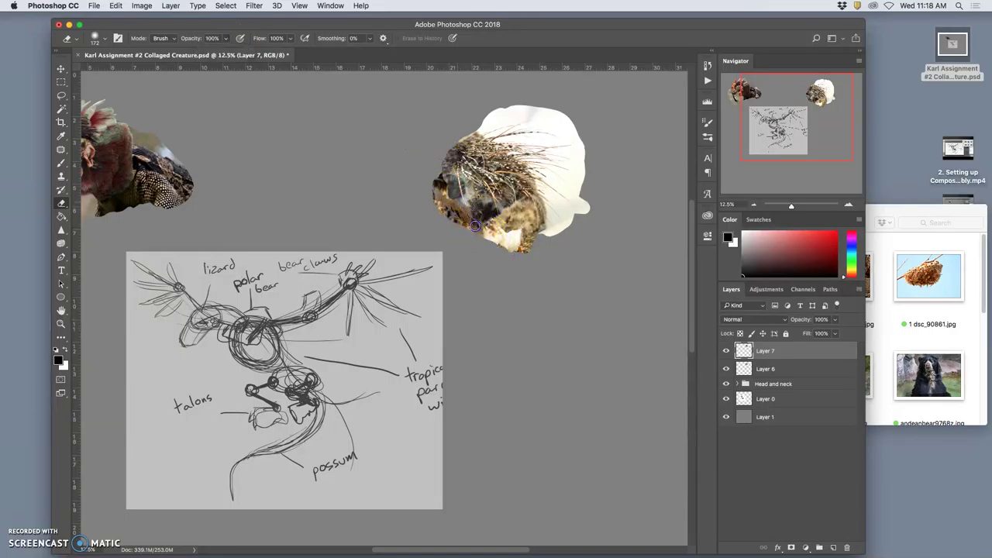
pyautogui.moveTo(442, 184); pyautogui.dragTo(454, 211)
# Step: Enlarge the eraser brush to 380 px and zoom to 25% centred on the creature
pyautogui.click(95, 38)
pyautogui.moveTo(147, 71); pyautogui.dragTo(164, 70)
pyautogui.click(504, 237)
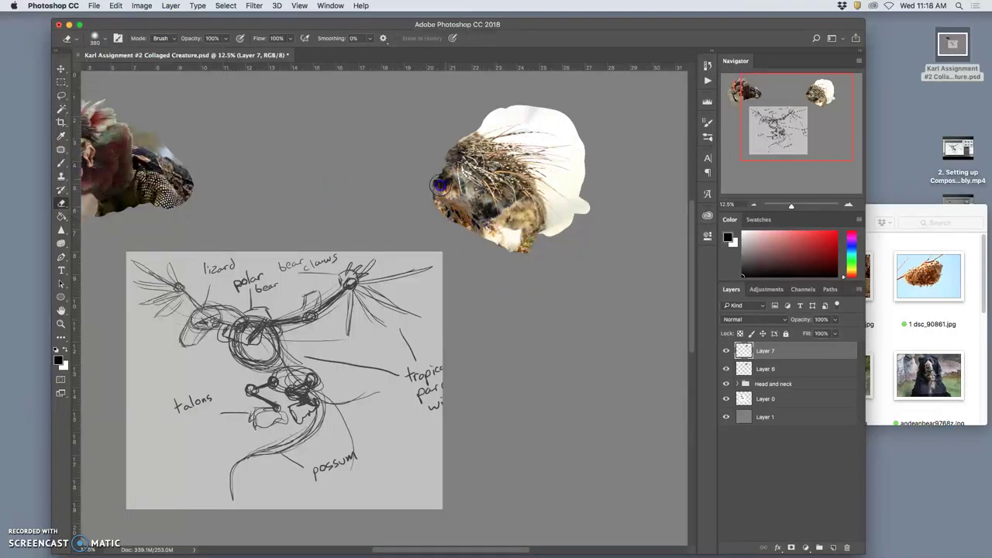
pyautogui.press('super+0')
pyautogui.press('super+equal')
pyautogui.moveTo(614, 162); pyautogui.dragTo(433, 367)
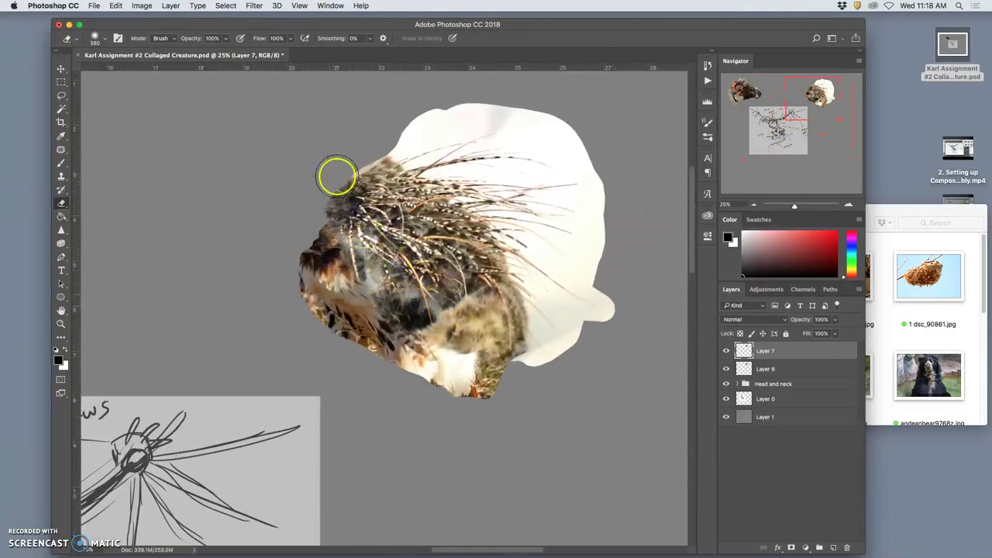
# Step: Erase the creature's lower face and fur at 45% opacity to reveal hawk feathers beneath
pyautogui.click(227, 38)
pyautogui.click(419, 339)
pyautogui.moveTo(417, 339); pyautogui.dragTo(386, 313)
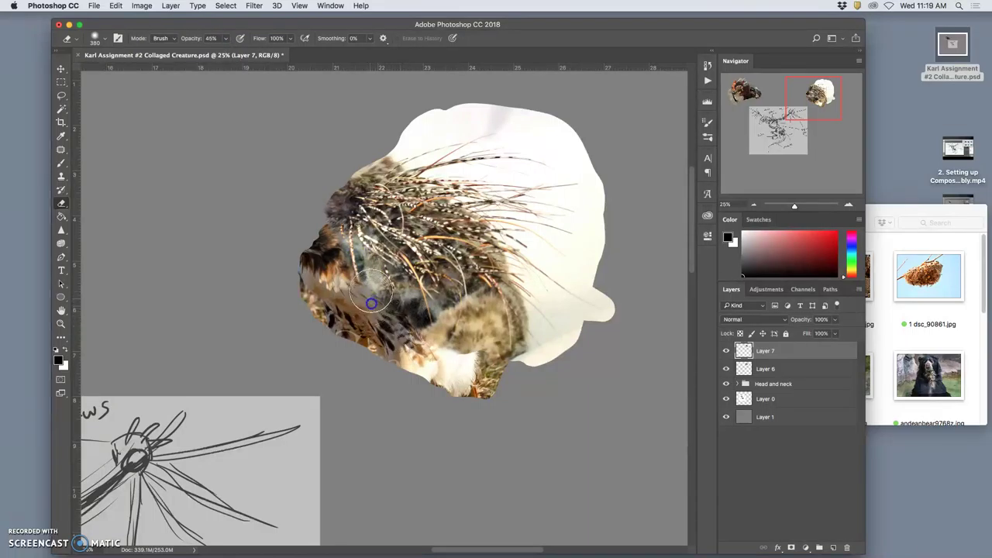
pyautogui.click(458, 355)
pyautogui.moveTo(458, 355); pyautogui.dragTo(408, 338)
pyautogui.click(607, 291)
pyautogui.moveTo(472, 336)
pyautogui.mouseDown()
pyautogui.moveTo(465, 362)
pyautogui.moveTo(462, 296)
pyautogui.moveTo(485, 347)
pyautogui.moveTo(465, 377)
pyautogui.mouseUp()
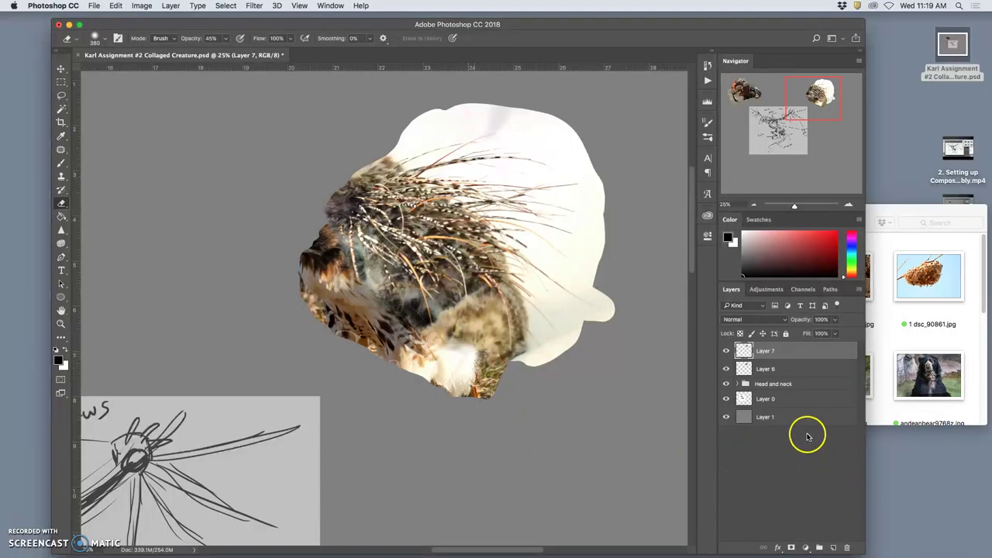
pyautogui.press('super+minus')
pyautogui.press('super+minus')
pyautogui.press('super+minus')
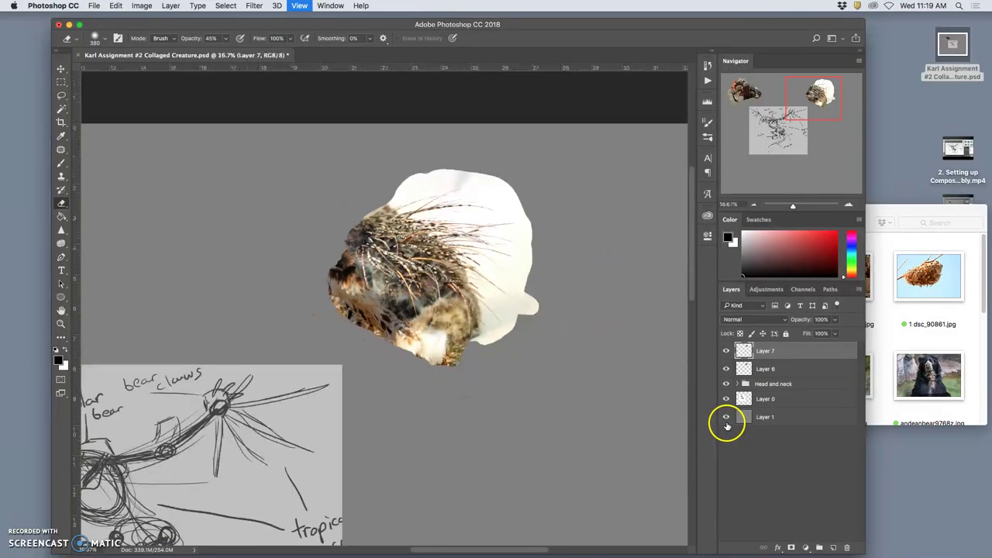
pyautogui.press('super+plus')
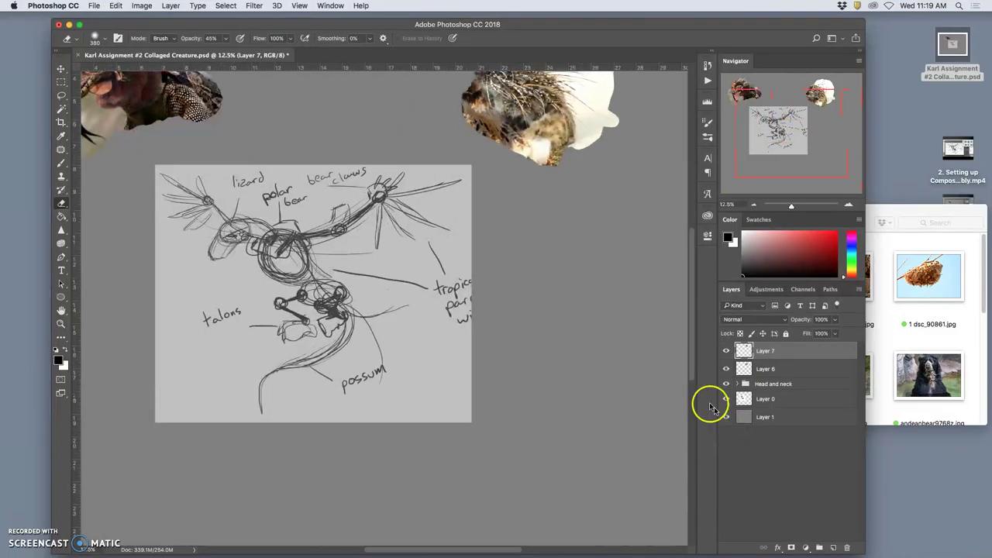
pyautogui.moveTo(604, 295); pyautogui.dragTo(576, 379)
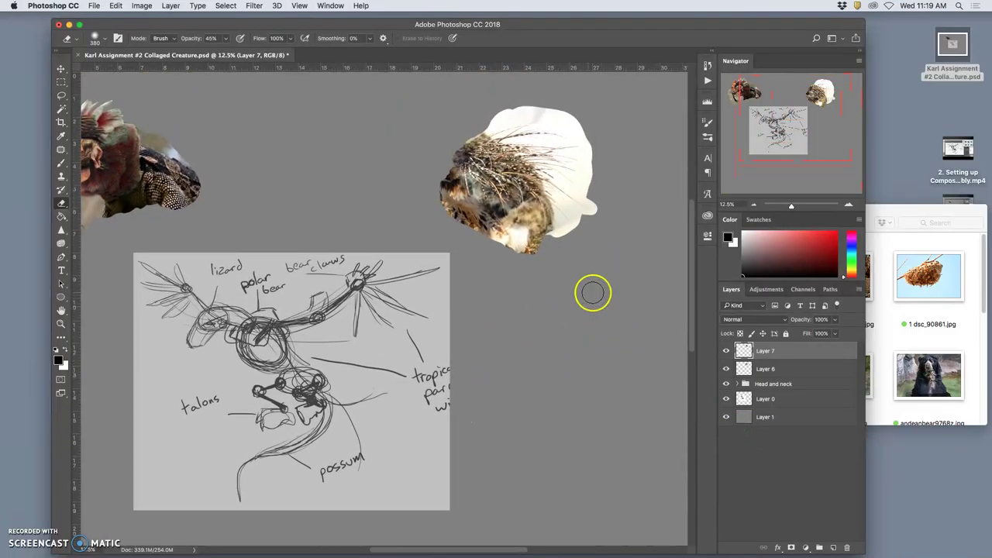
# Step: Darken Layer 6's midtones with a Levels adjustment, setting the midtone gamma to 0.80
pyautogui.click(766, 369)
pyautogui.click(142, 6)
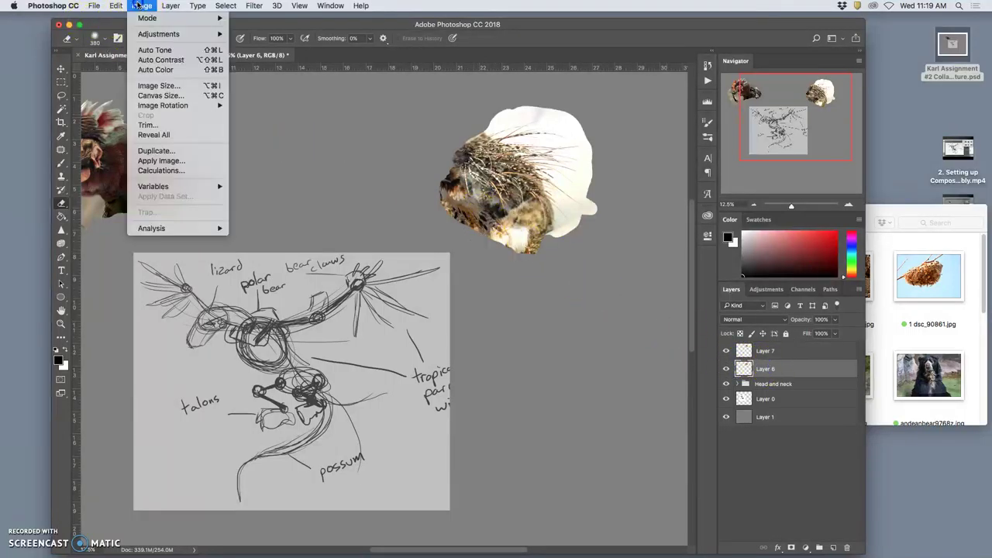
pyautogui.moveTo(158, 34)
pyautogui.click(237, 44)
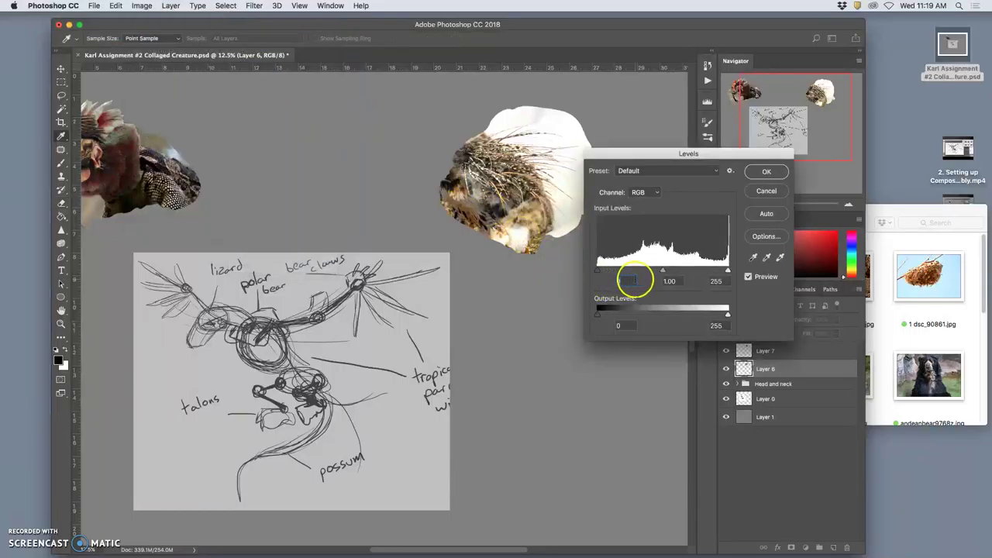
pyautogui.moveTo(663, 271); pyautogui.dragTo(676, 270)
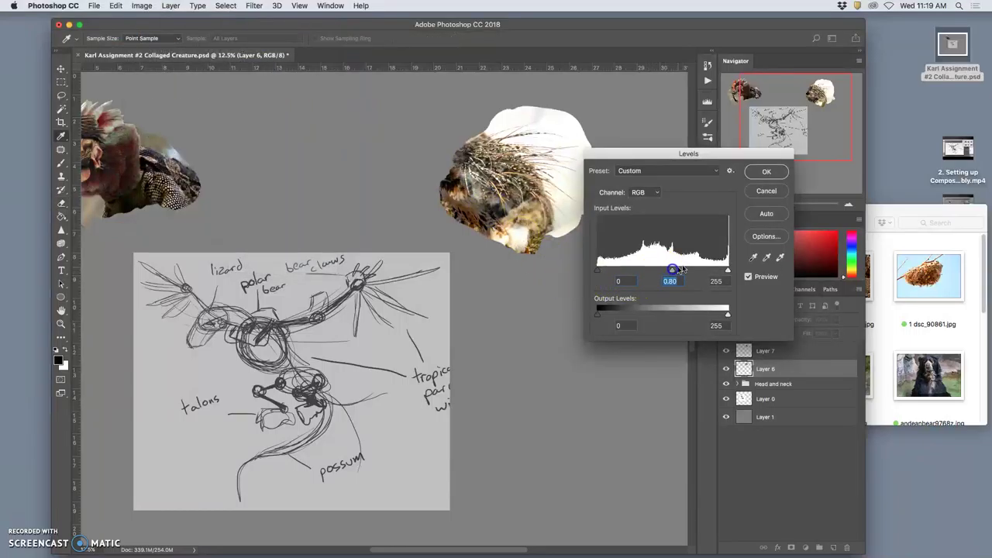
pyautogui.click(764, 170)
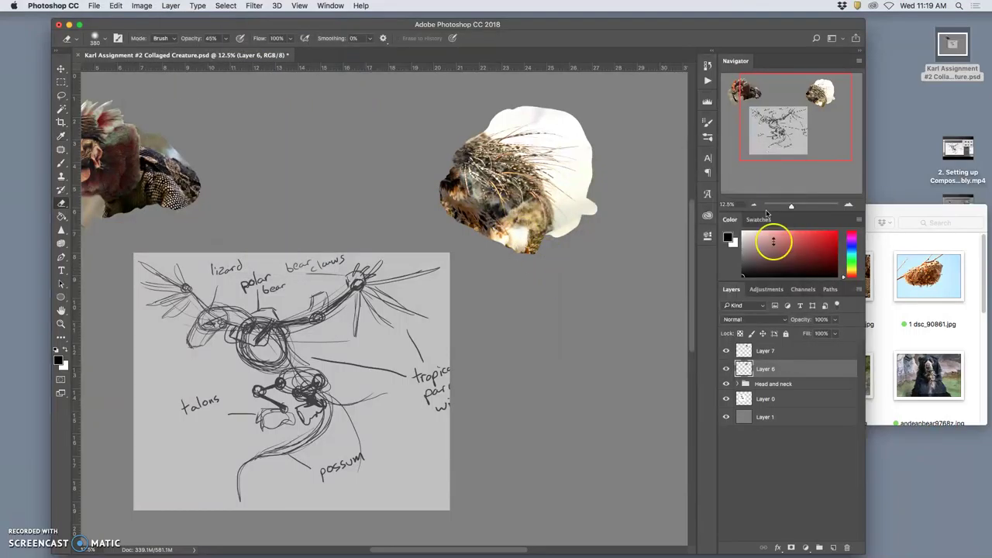
# Step: Apply Color Balance to Layer 6: midtones -13/+8/+12 and highlights +16 toward blue
pyautogui.click(142, 5)
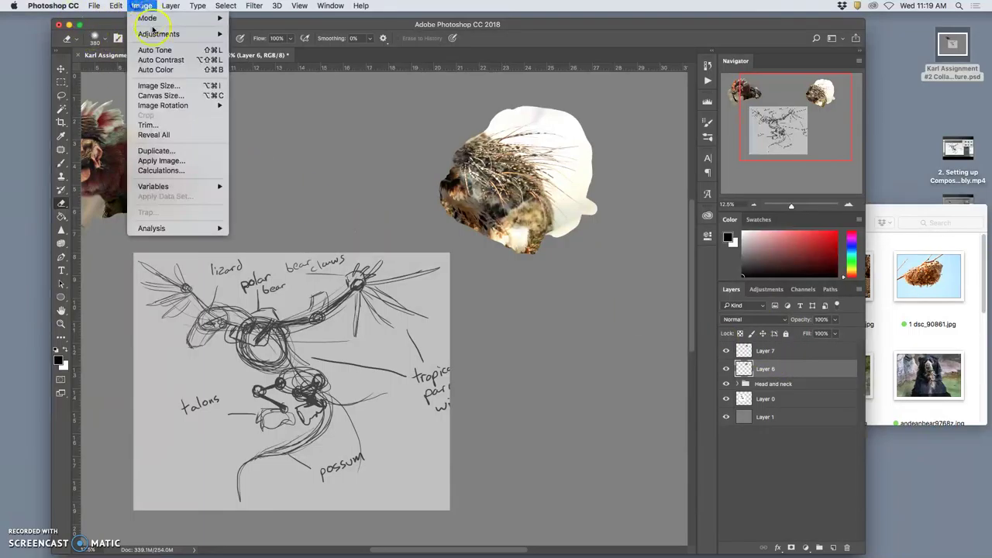
pyautogui.click(609, 275)
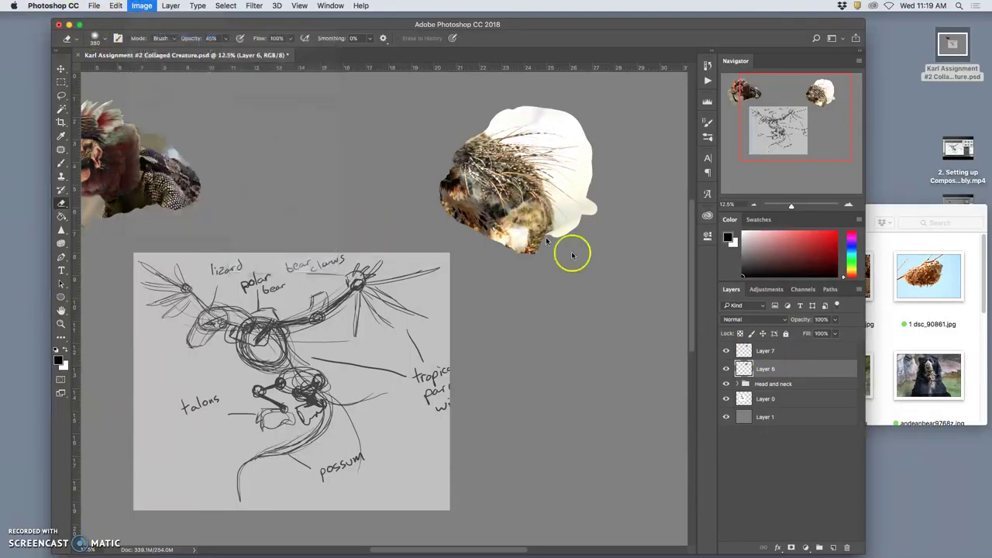
pyautogui.moveTo(554, 211); pyautogui.dragTo(581, 275)
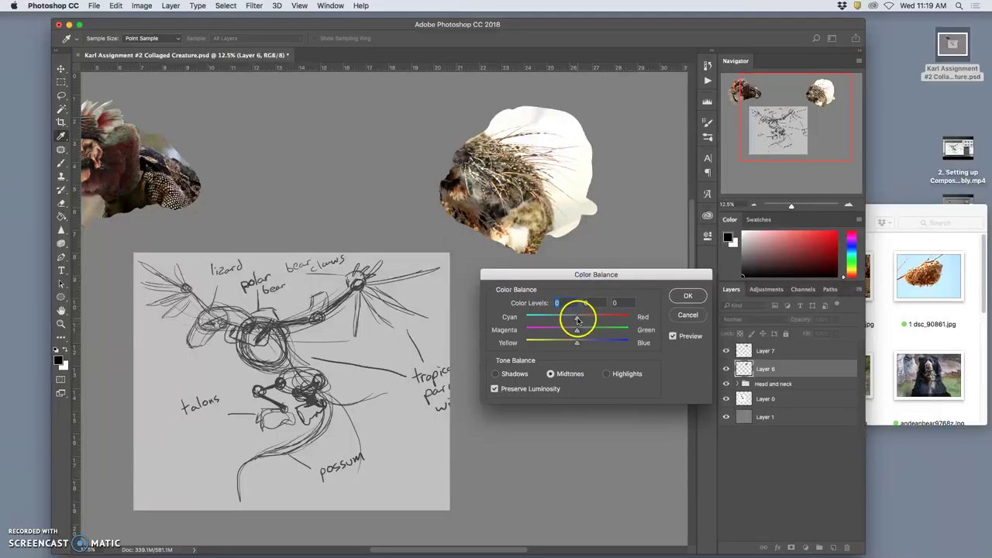
pyautogui.moveTo(578, 319); pyautogui.dragTo(567, 320)
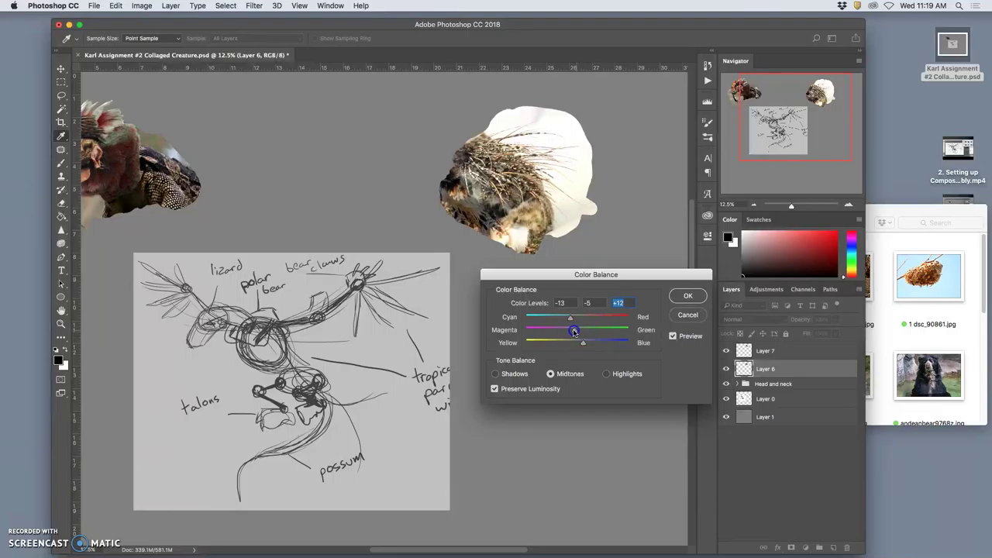
pyautogui.moveTo(579, 332); pyautogui.dragTo(582, 332)
pyautogui.click(608, 374)
pyautogui.moveTo(577, 343); pyautogui.dragTo(580, 345)
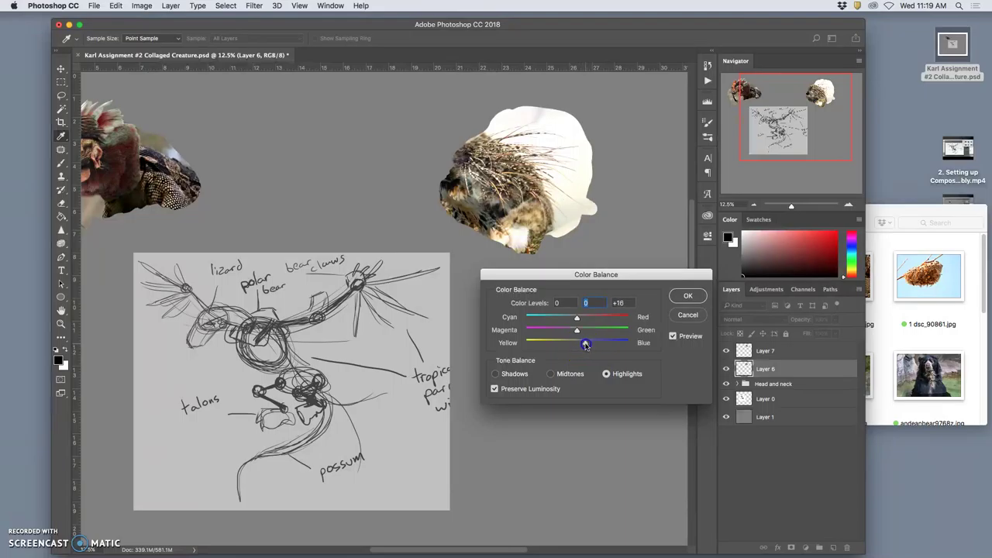
pyautogui.click(688, 295)
pyautogui.moveTo(604, 298)
pyautogui.mouseDown()
pyautogui.moveTo(582, 230)
pyautogui.moveTo(540, 163)
pyautogui.moveTo(565, 215)
pyautogui.mouseUp()
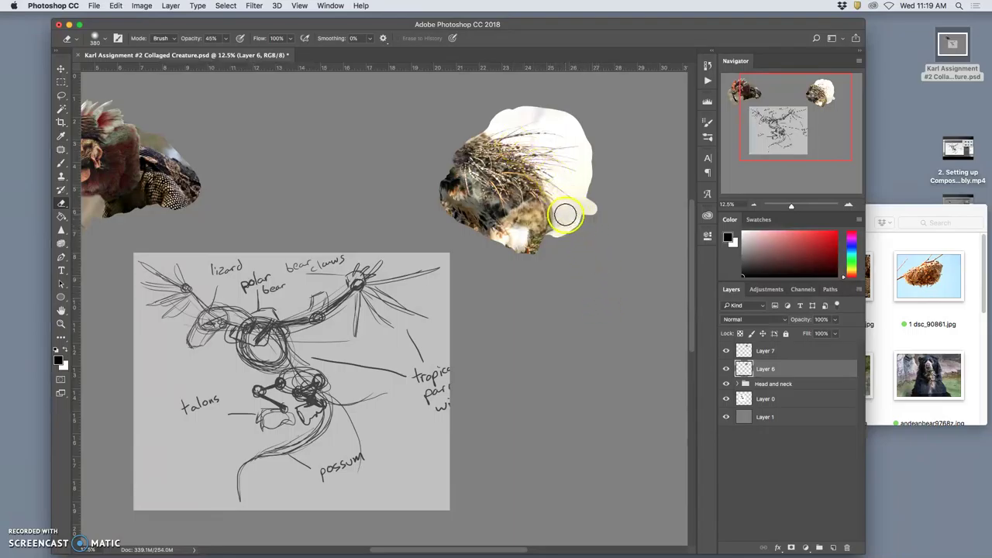
# Step: Desaturate Layer 6 with a Hue/Saturation saturation setting of -31
pyautogui.click(767, 352)
pyautogui.click(765, 369)
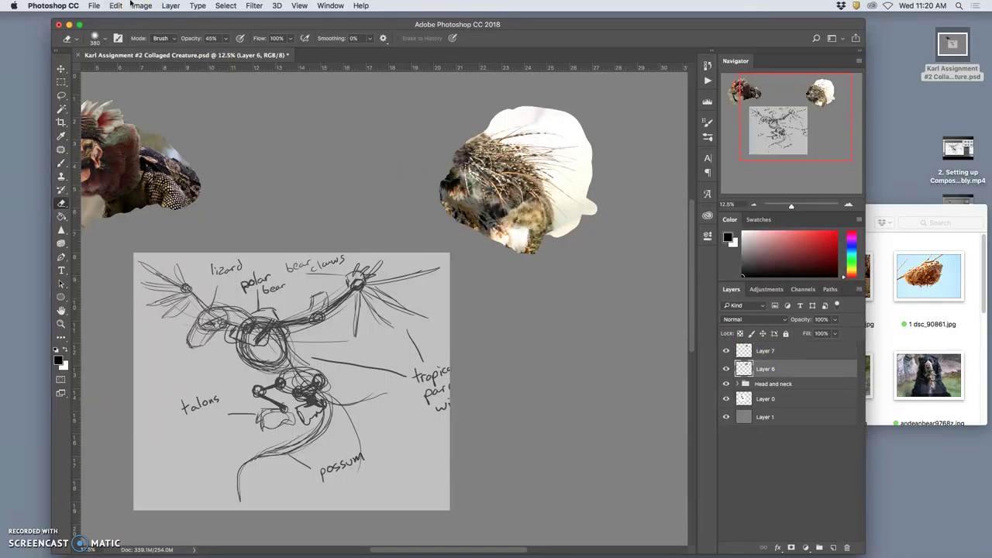
pyautogui.click(142, 6)
pyautogui.moveTo(155, 34)
pyautogui.click(282, 88)
pyautogui.moveTo(682, 312); pyautogui.dragTo(674, 316)
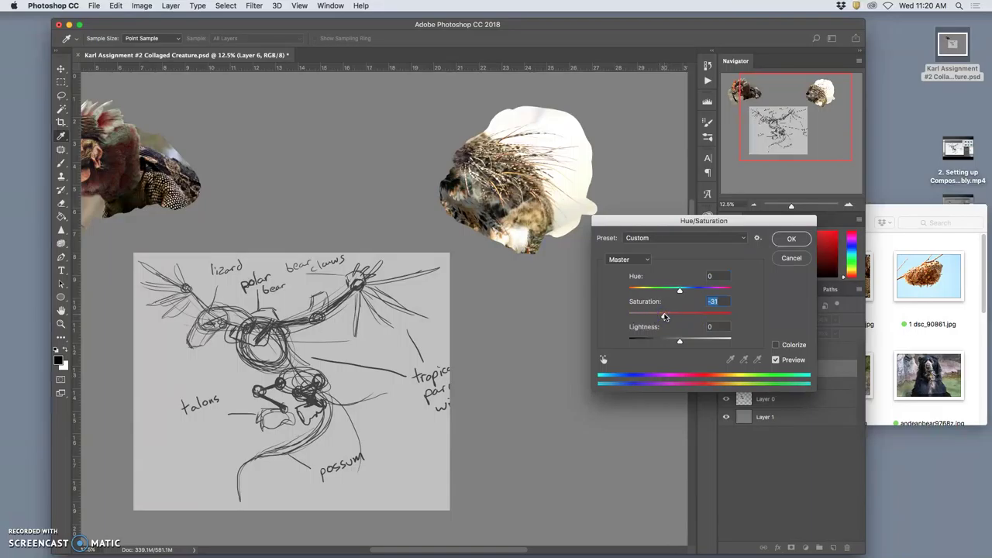
pyautogui.click(791, 240)
pyautogui.click(792, 240)
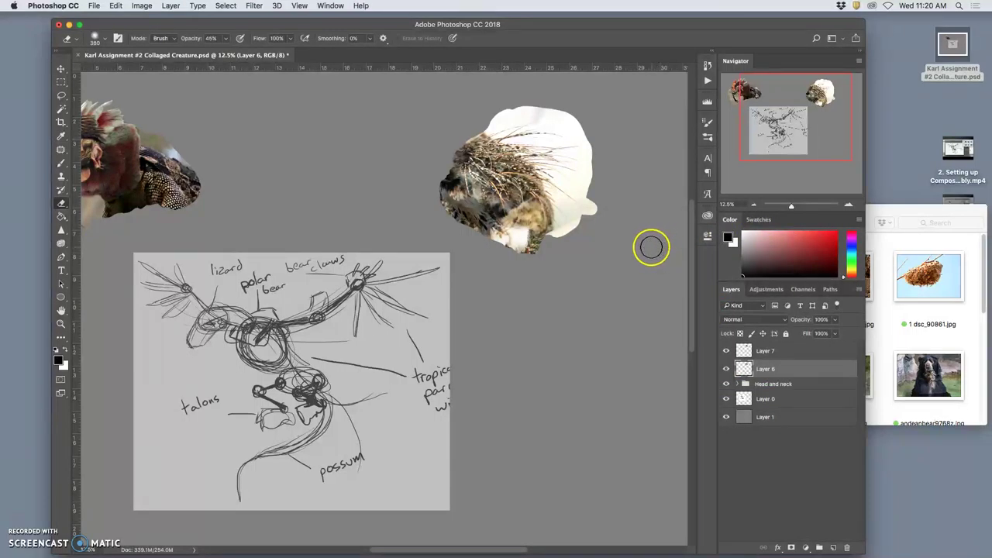
# Step: Magic Wand-select the white background around Layer 7's porcupine at tolerance 32, then delete and deselect
pyautogui.click(61, 109)
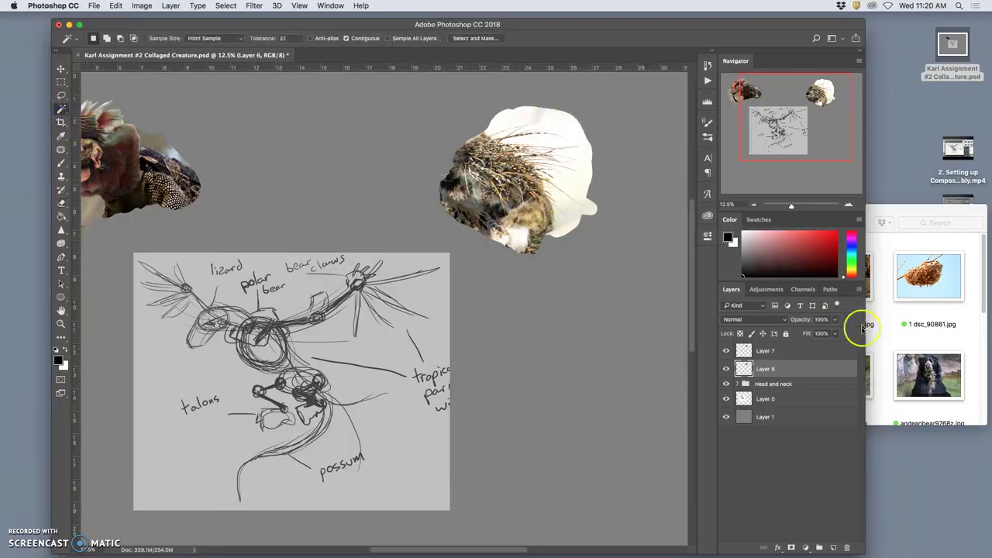
pyautogui.click(818, 350)
pyautogui.click(578, 130)
pyautogui.scroll(2, 578, 131)
pyautogui.scroll(10, 593, 144)
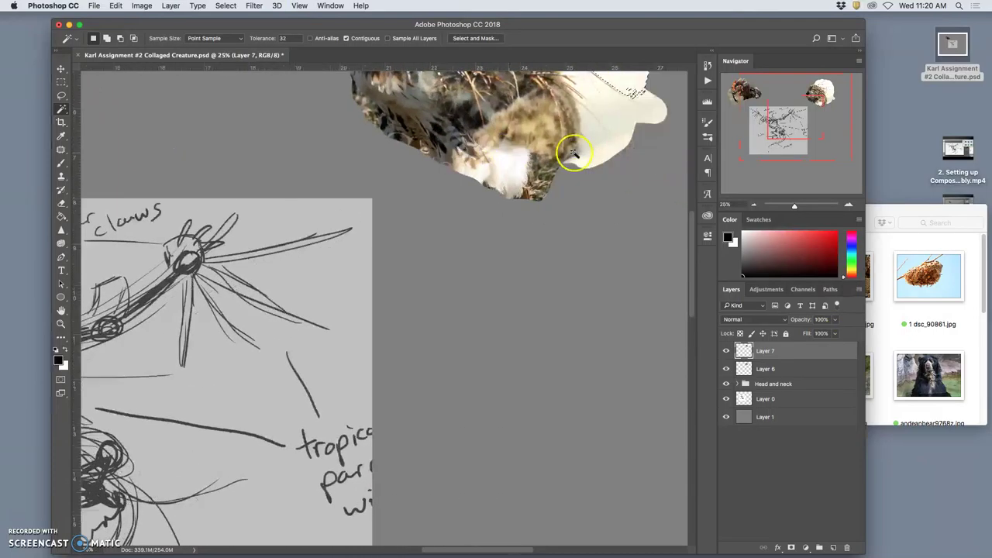
pyautogui.hscroll(8, 571, 153)
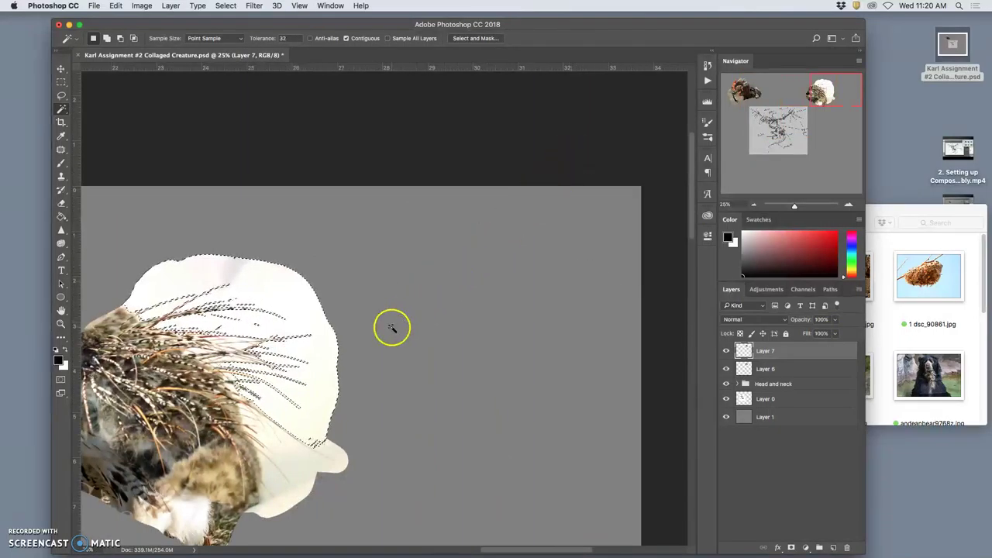
pyautogui.hscroll(-5, 357, 326)
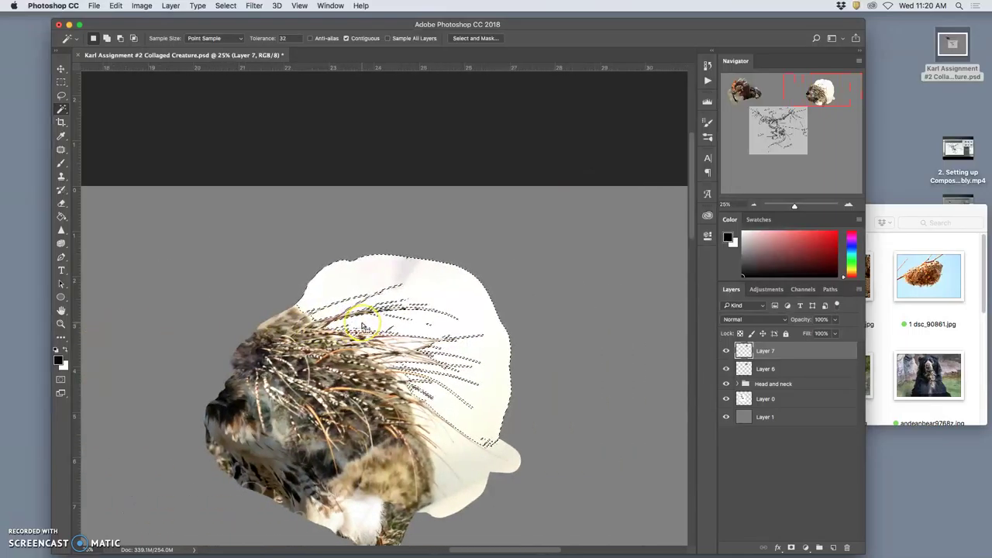
pyautogui.press('Delete')
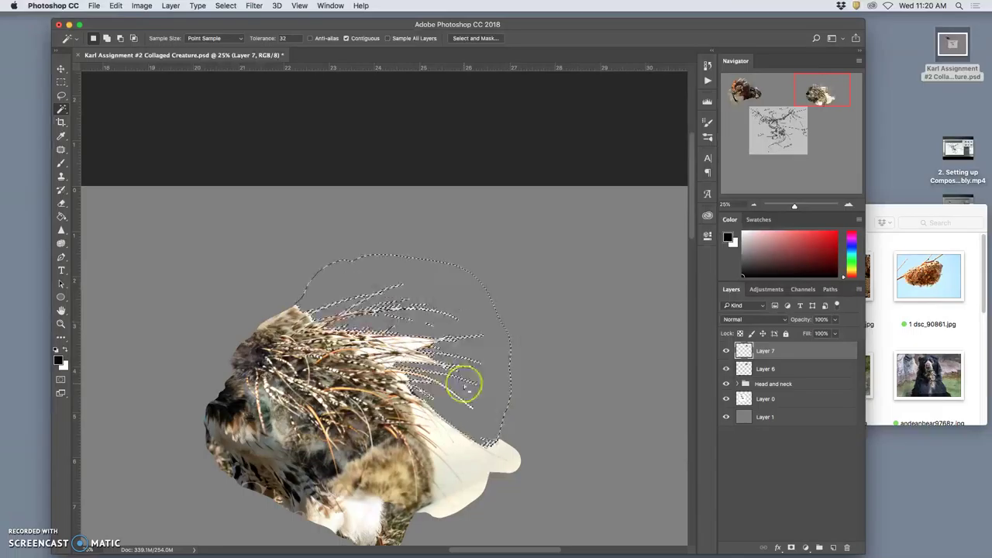
pyautogui.click(514, 392)
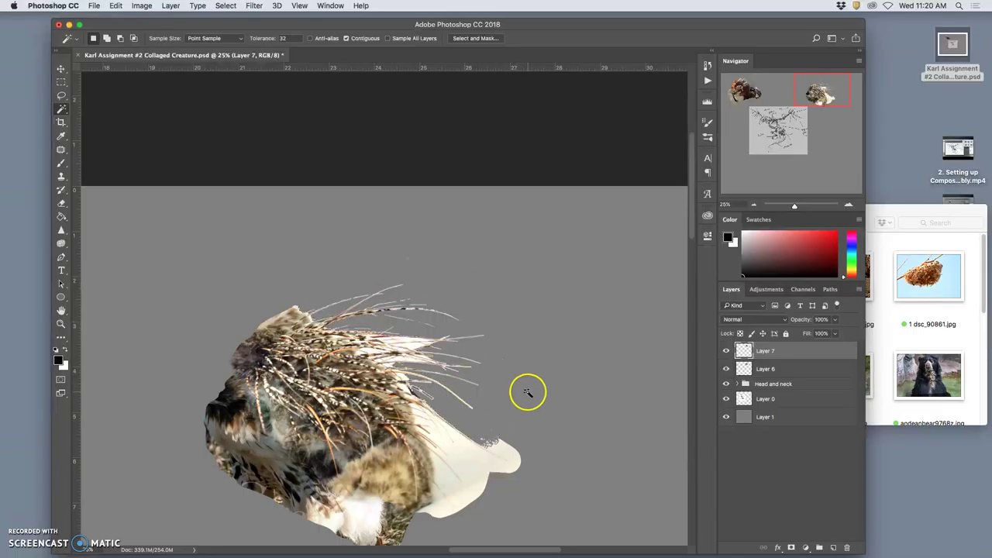
pyautogui.scroll(-2, 527, 391)
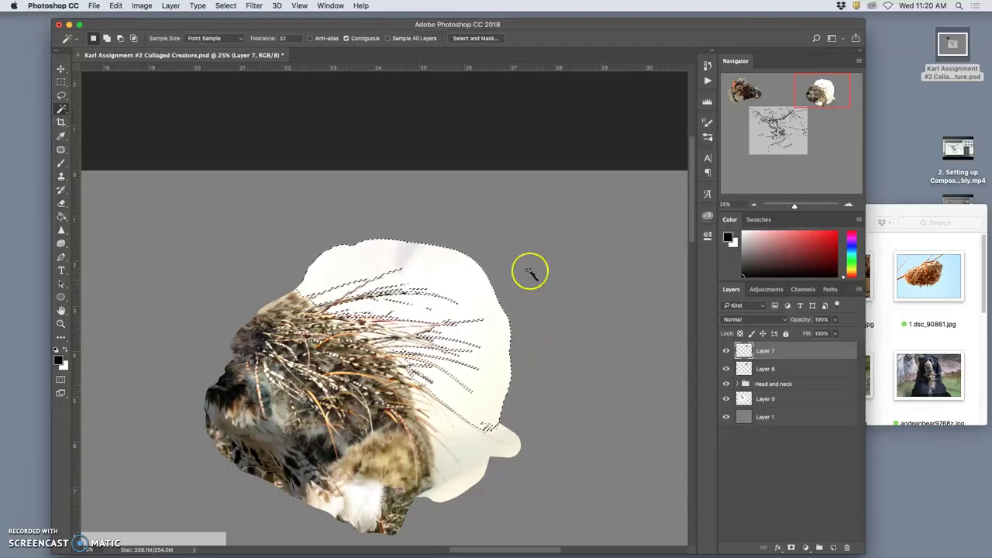
# Step: Set Magic Wand tolerance to 12 and erase white areas at the porcupine's top and right side
pyautogui.write('12')
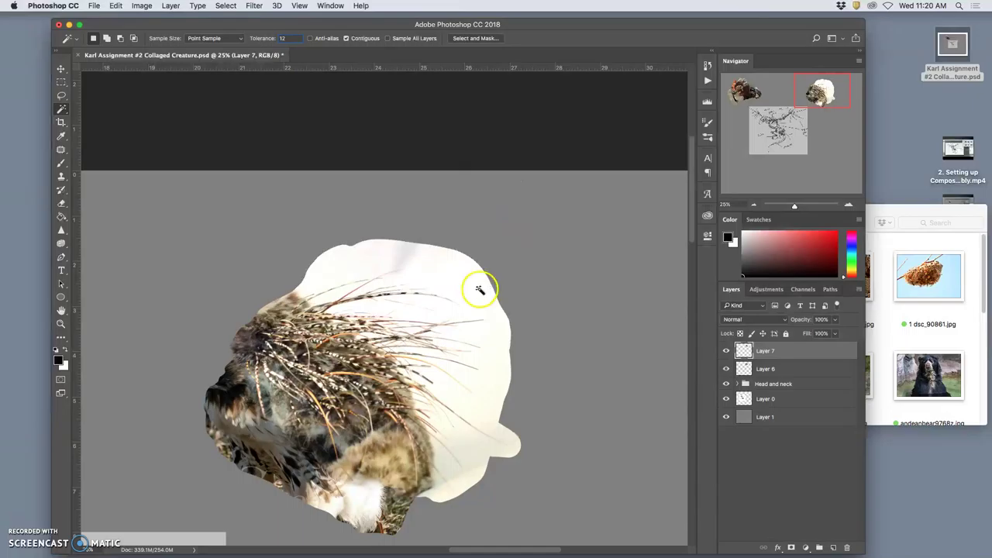
pyautogui.press('Delete')
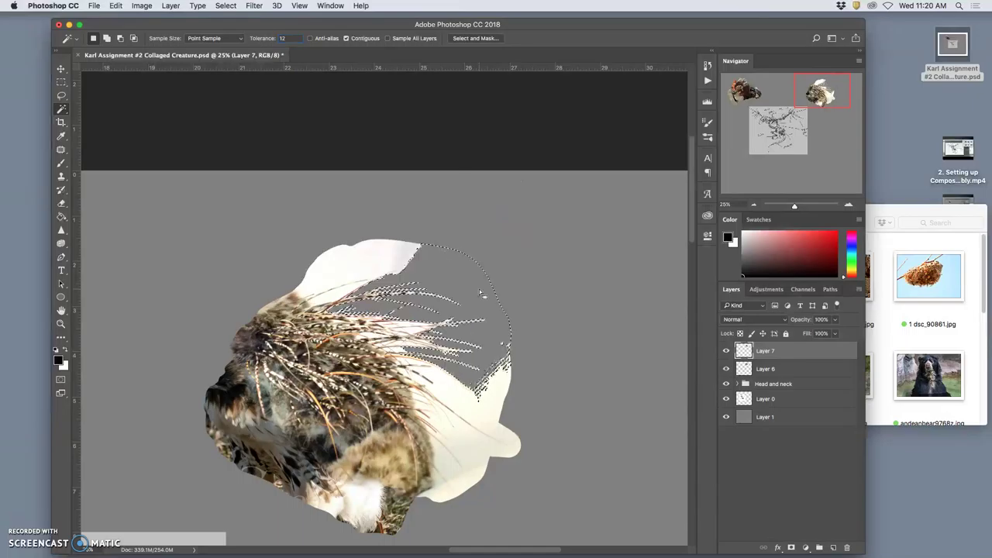
pyautogui.click(357, 264)
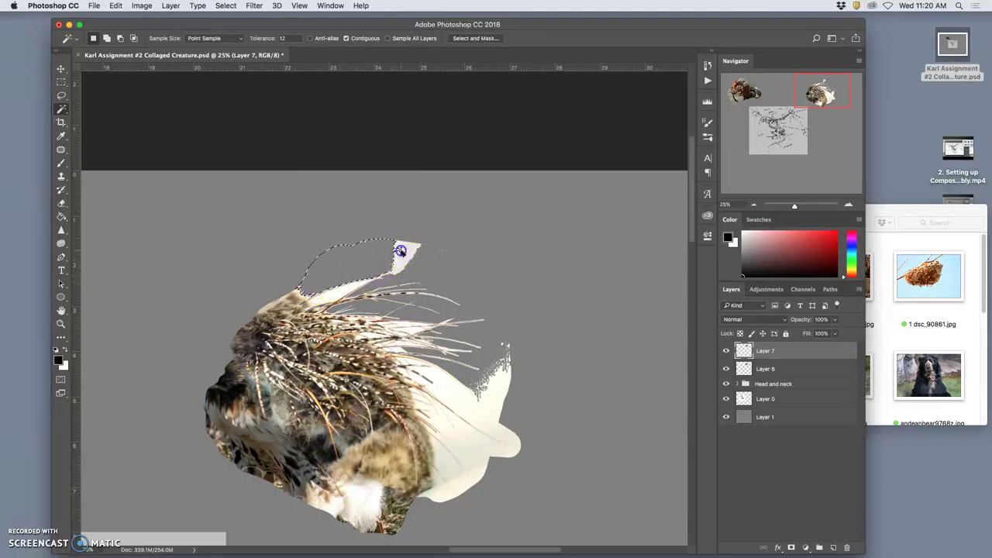
pyautogui.click(394, 280)
pyautogui.click(397, 274)
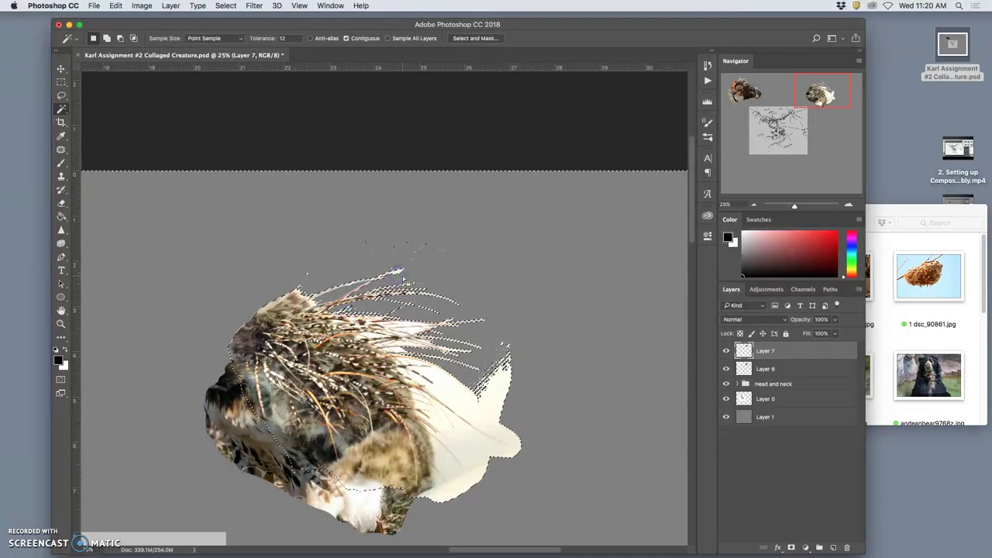
pyautogui.click(491, 357)
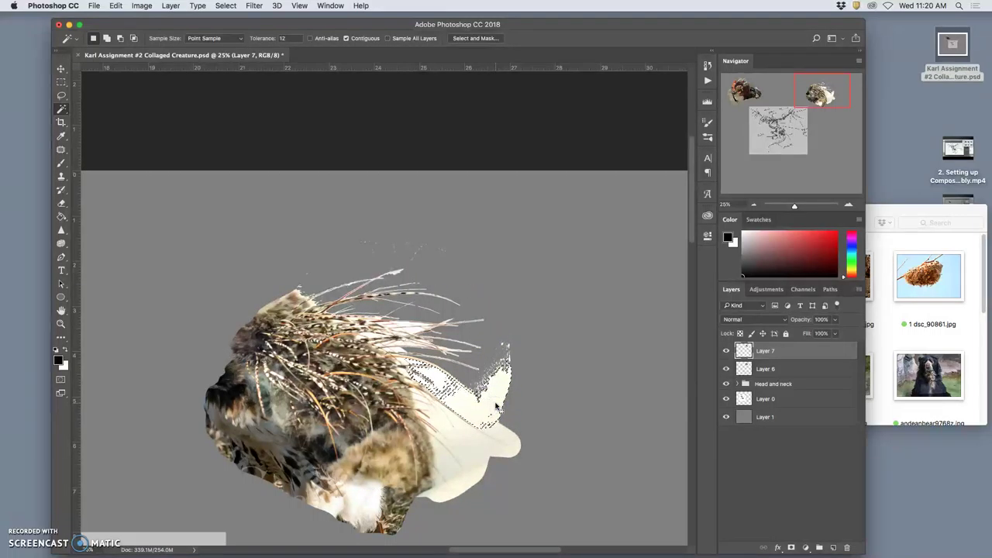
pyautogui.click(513, 434)
pyautogui.press('BackSpace')
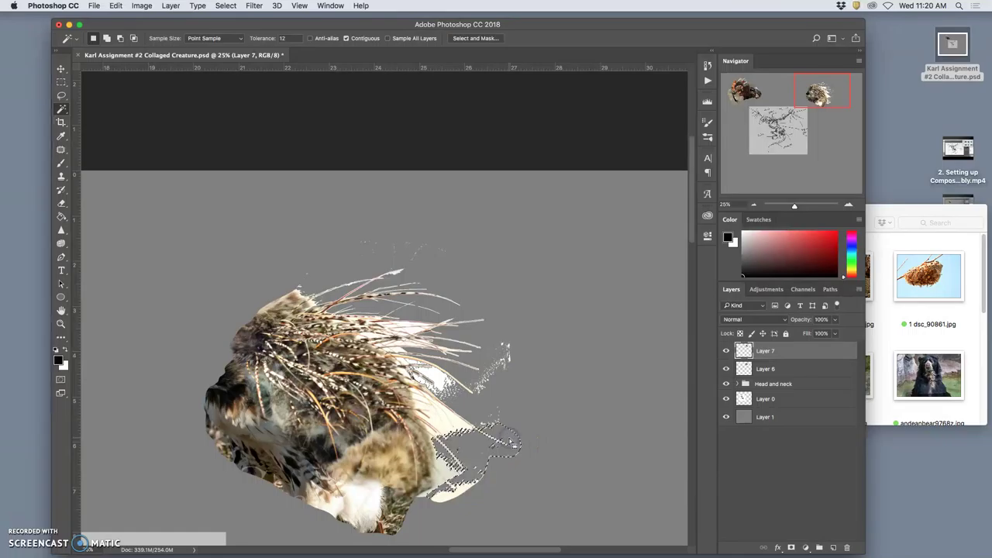
# Step: Erase the remaining and lower white patches, then select leftover white bits among the quills
pyautogui.click(457, 427)
pyautogui.press('BackSpace')
pyautogui.click(473, 491)
pyautogui.press('BackSpace')
pyautogui.click(454, 470)
pyautogui.click(481, 368)
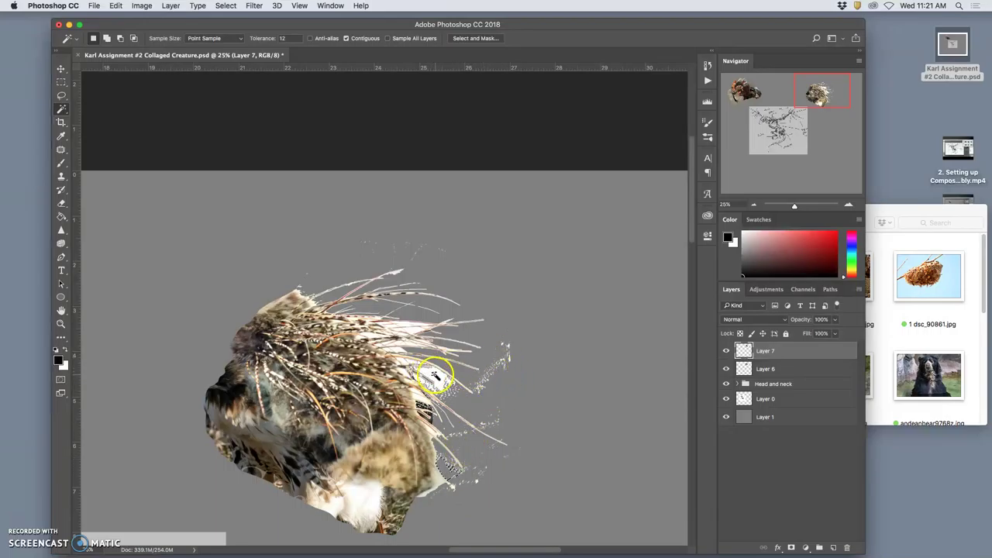
pyautogui.click(413, 364)
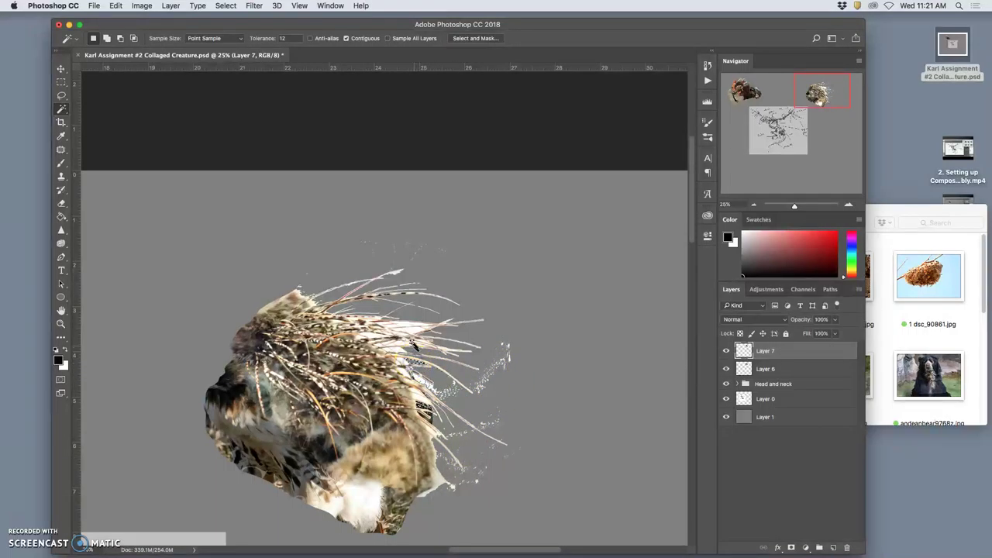
pyautogui.click(409, 328)
pyautogui.click(439, 343)
pyautogui.click(405, 327)
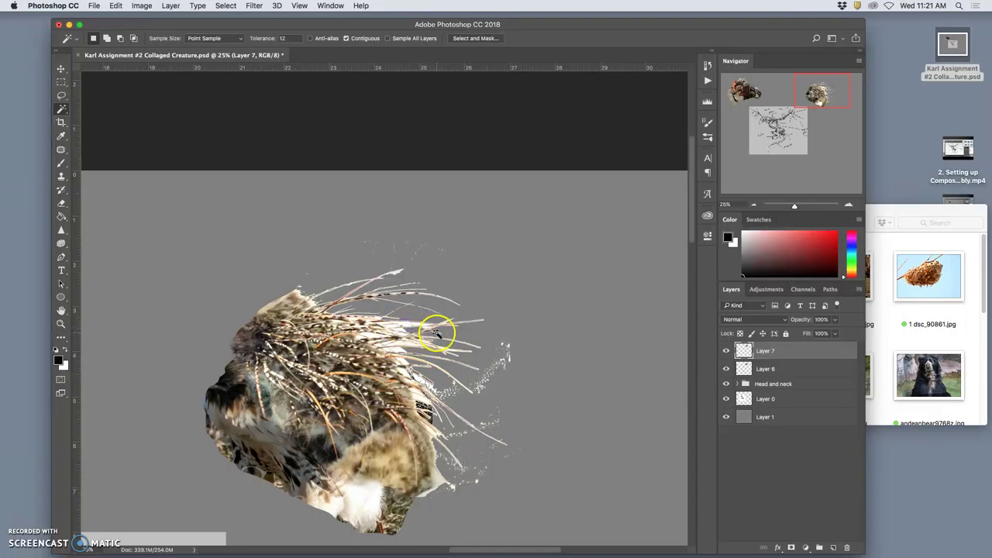
pyautogui.press('super+equal')
pyautogui.press('super+equal')
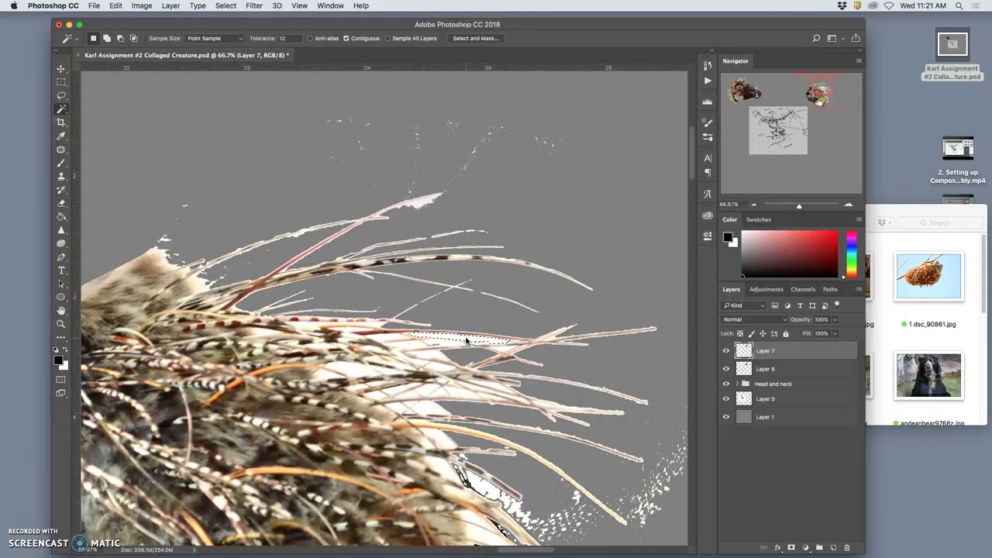
# Step: Magic Wand-select white patches between the upper and lower-left quills on Layer 7
pyautogui.click(405, 341)
pyautogui.click(393, 336)
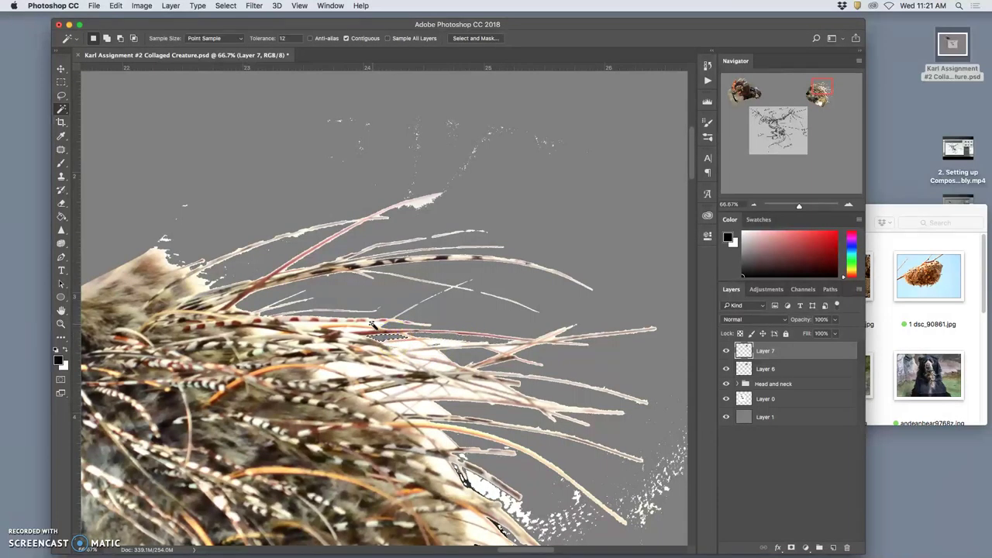
pyautogui.click(315, 327)
pyautogui.click(354, 339)
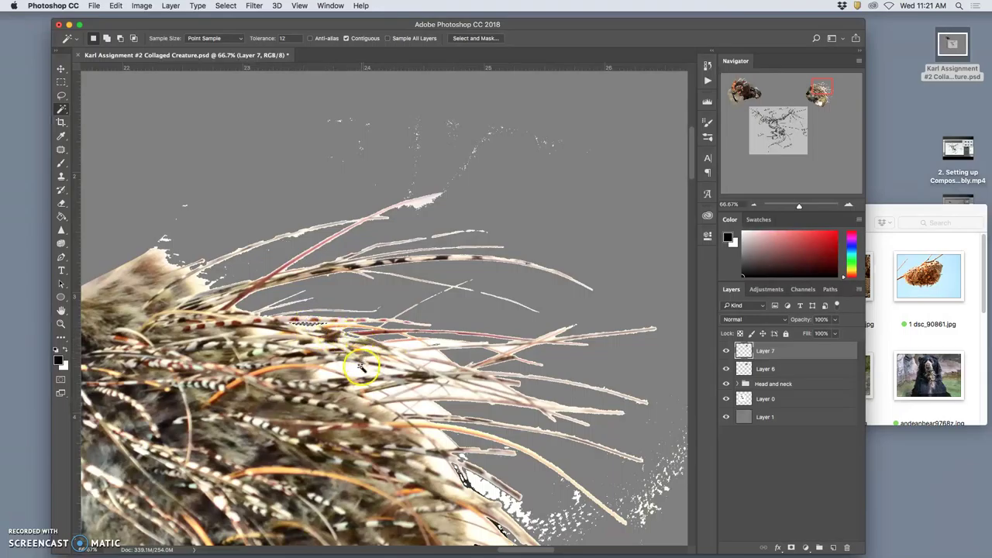
pyautogui.click(358, 372)
pyautogui.click(349, 372)
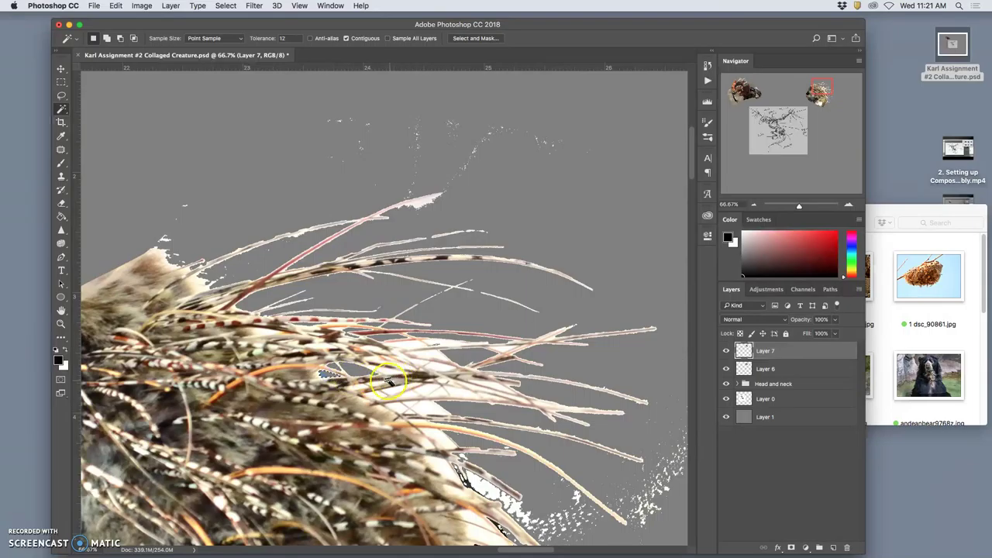
pyautogui.click(354, 381)
pyautogui.click(379, 388)
pyautogui.click(376, 385)
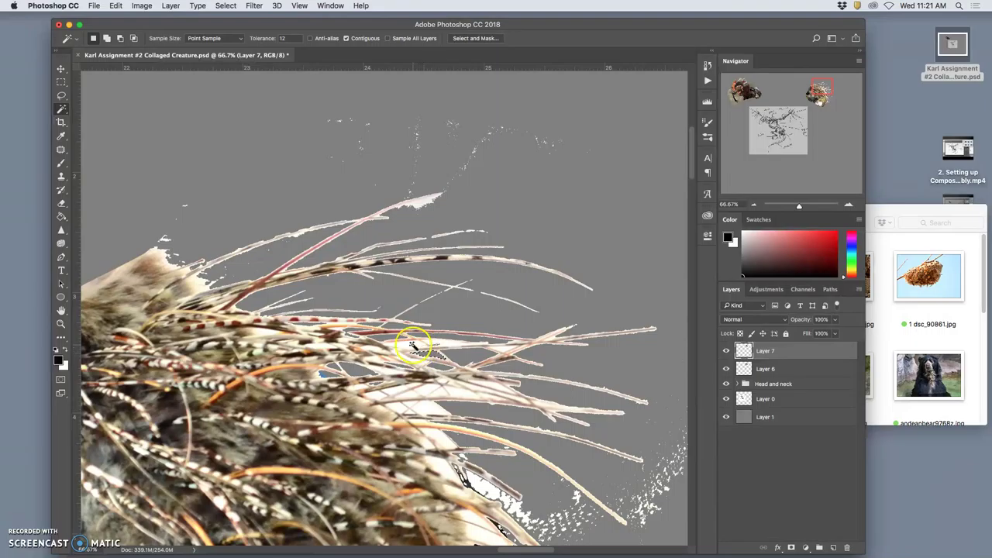
# Step: Select the remaining white gaps, tiny specks and bottom strips among the right and lower quills
pyautogui.click(445, 343)
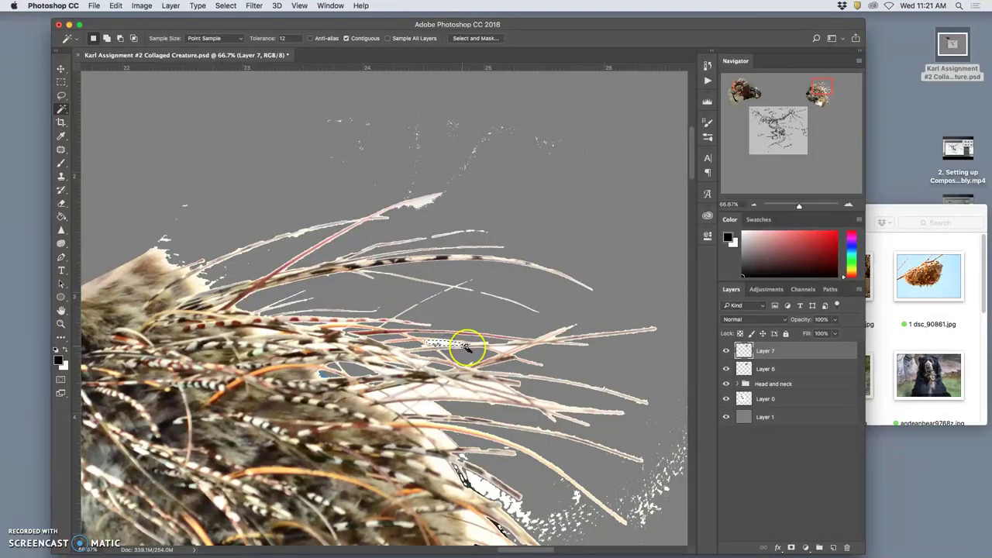
pyautogui.click(503, 349)
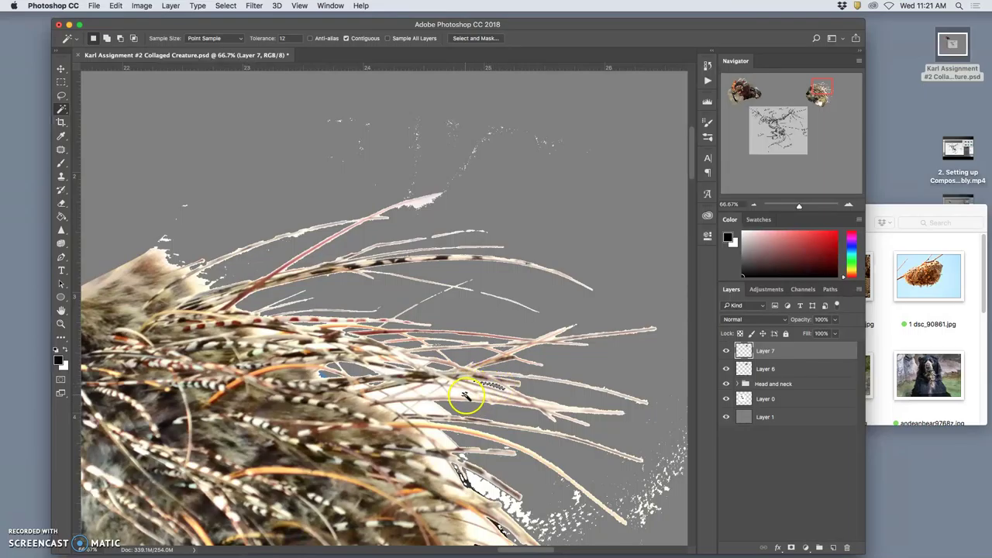
pyautogui.click(463, 393)
pyautogui.click(488, 395)
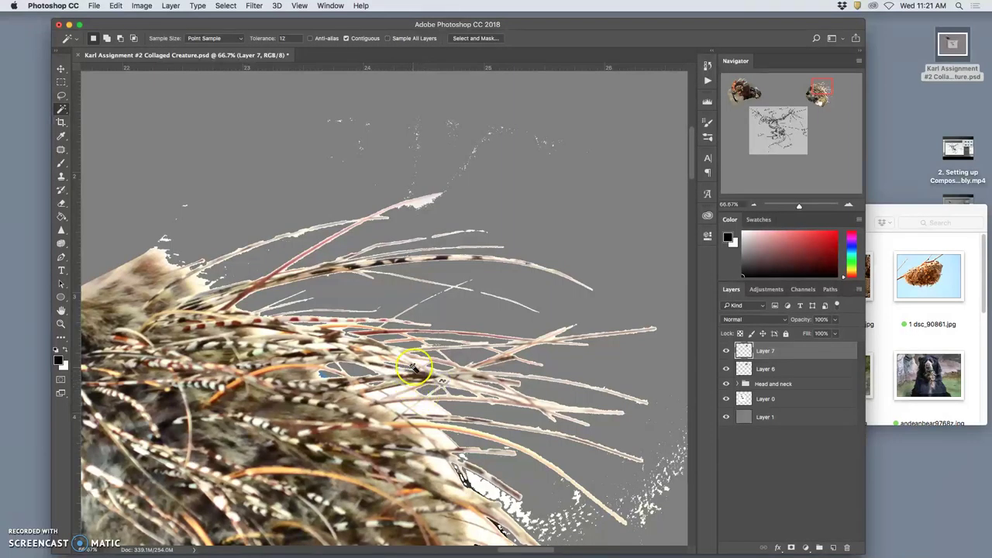
pyautogui.click(370, 349)
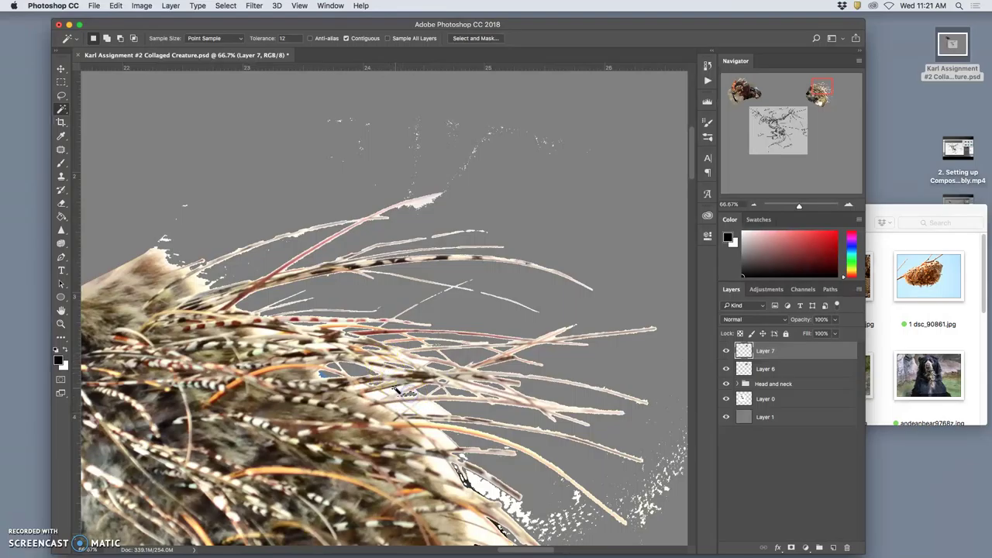
pyautogui.click(396, 391)
pyautogui.click(398, 408)
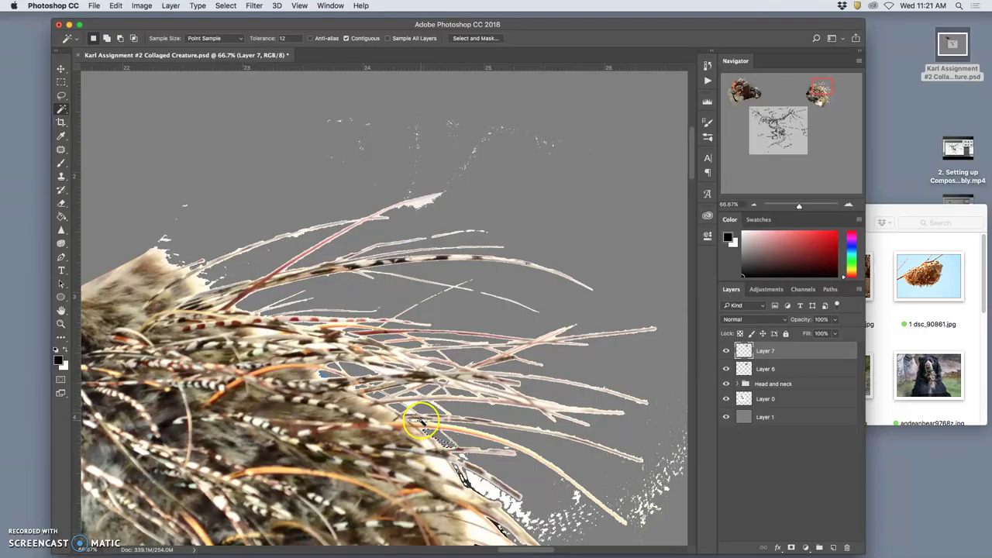
pyautogui.click(479, 479)
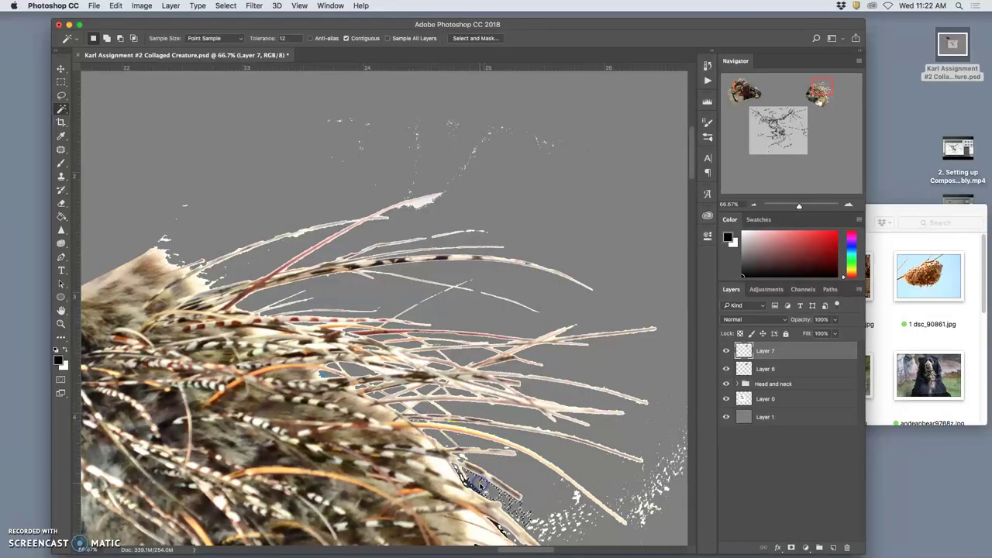
pyautogui.click(465, 460)
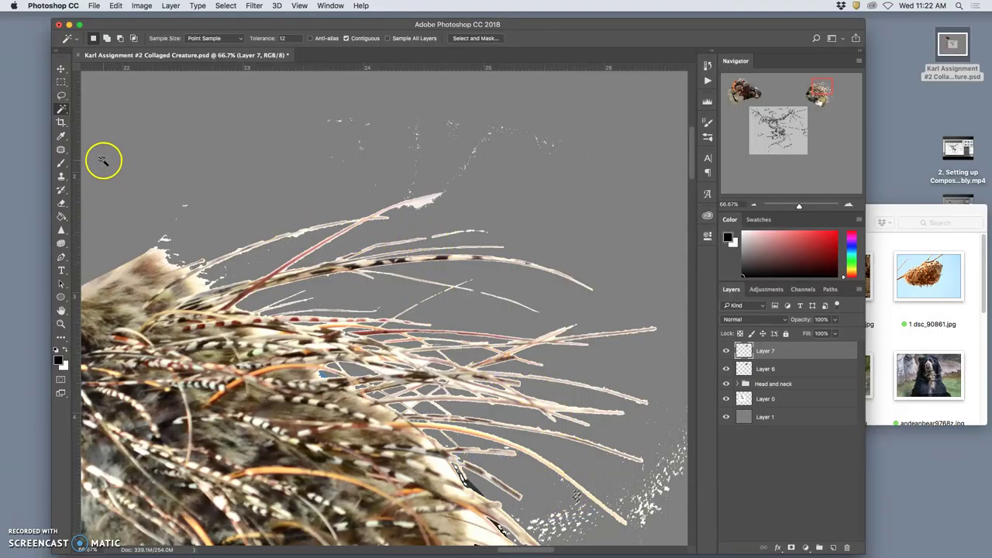
pyautogui.click(61, 96)
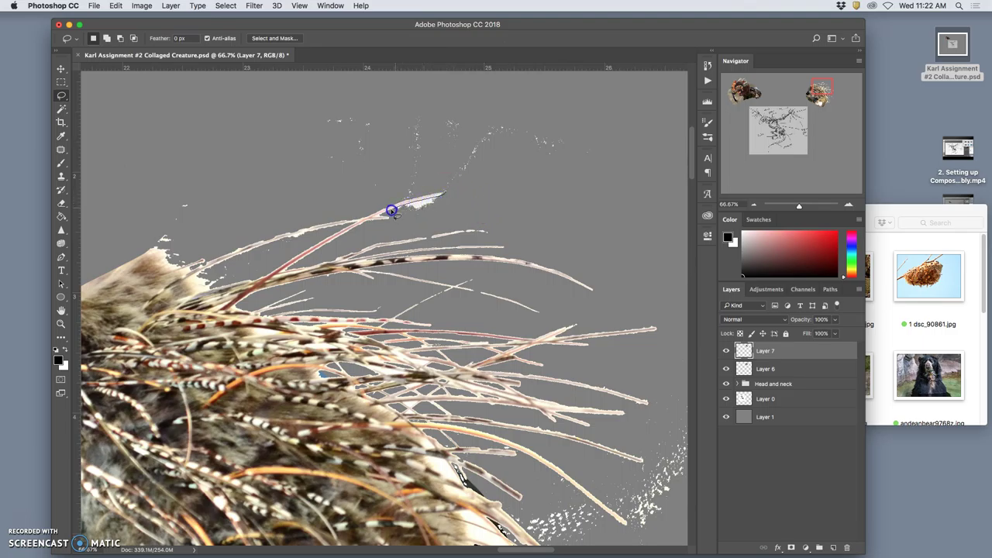
# Step: Lasso and delete the white specks near the upper quill tip, then Magic Wand-select the surrounding empty area
pyautogui.moveTo(444, 214); pyautogui.dragTo(445, 214)
pyautogui.press('Delete')
pyautogui.hotkey('ctrl', 'd')
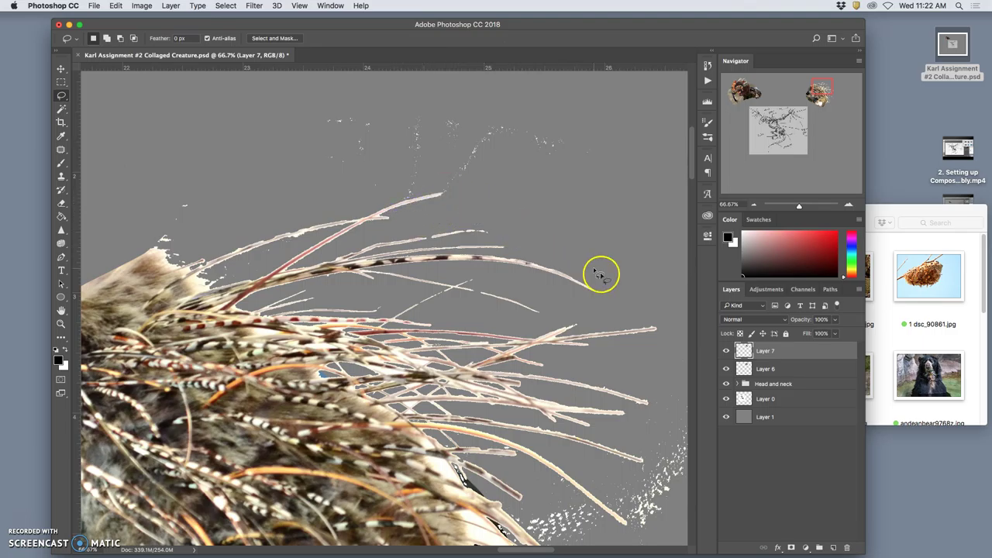
pyautogui.hscroll(3, 613, 298)
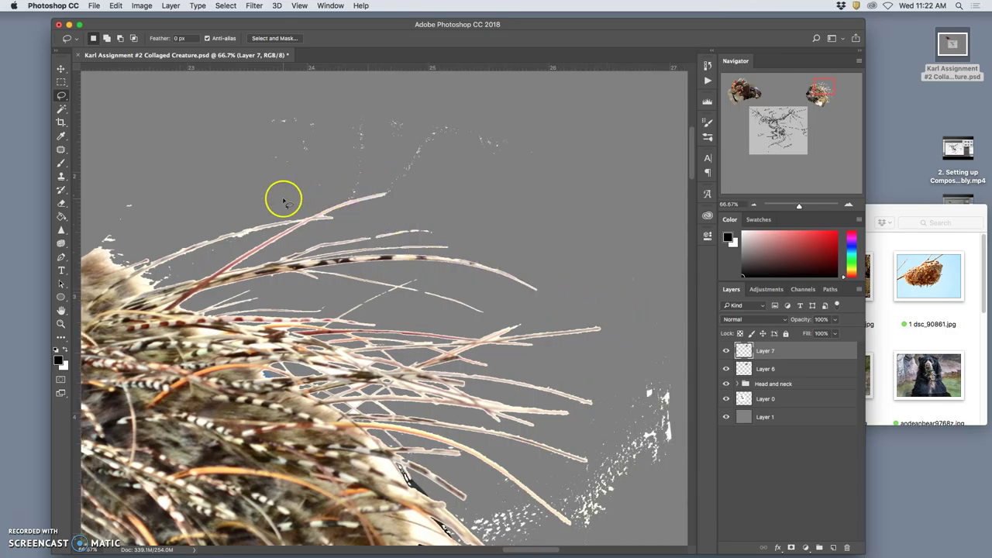
pyautogui.click(61, 109)
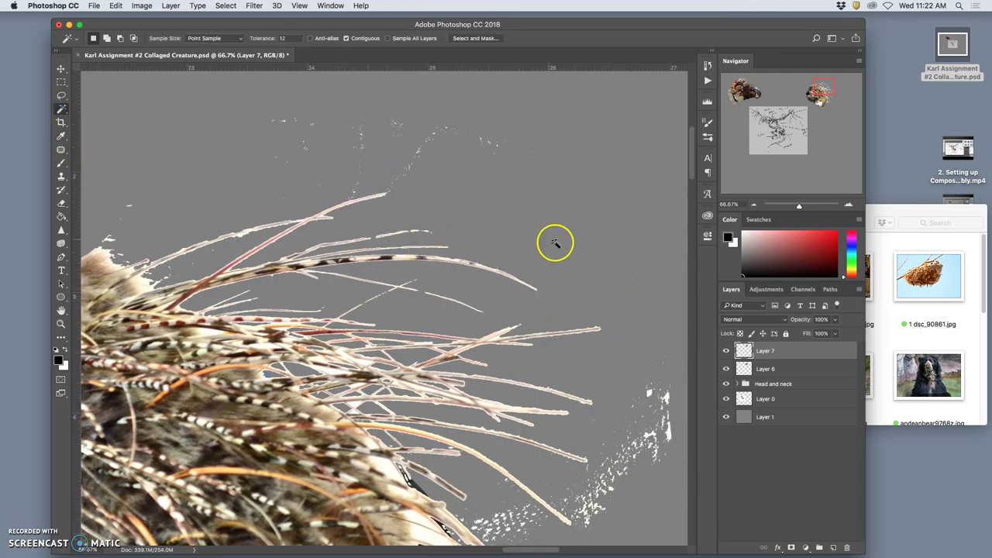
pyautogui.click(534, 261)
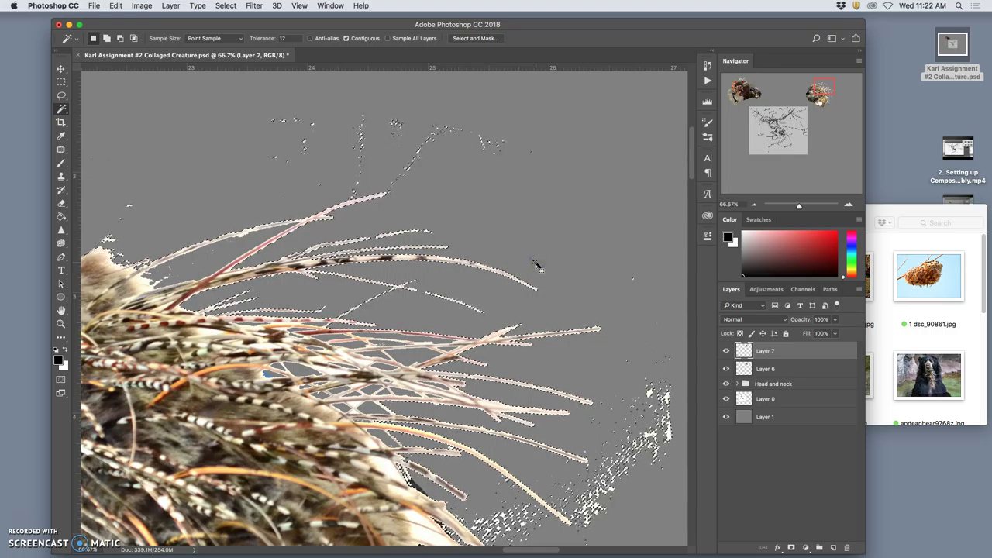
# Step: Open Select and Mask to refine the selection with 2.0 px feather and +12% edge shift
pyautogui.click(471, 39)
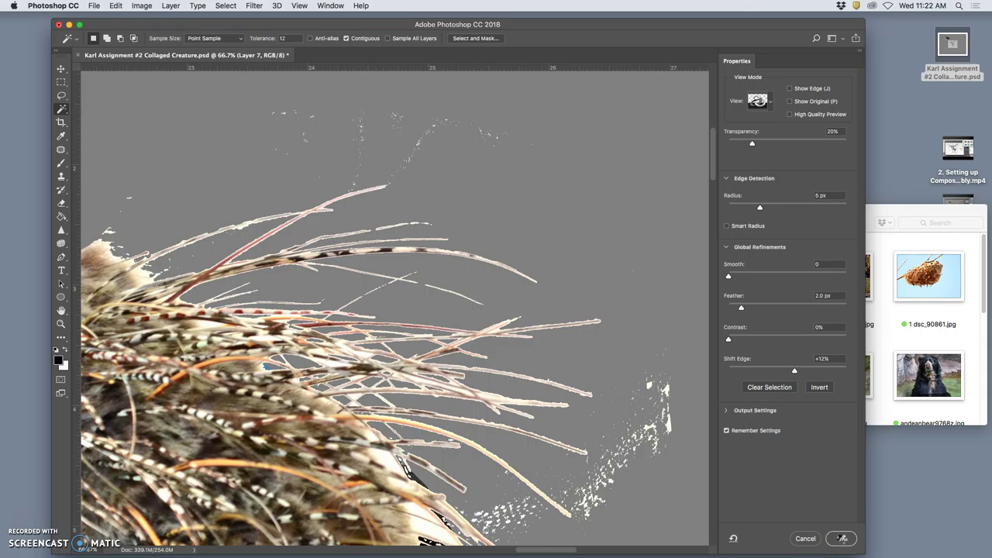
# Step: Apply the edge refinement, zoom in to select the pink quill with its strands, then zoom back to 50%
pyautogui.click(841, 538)
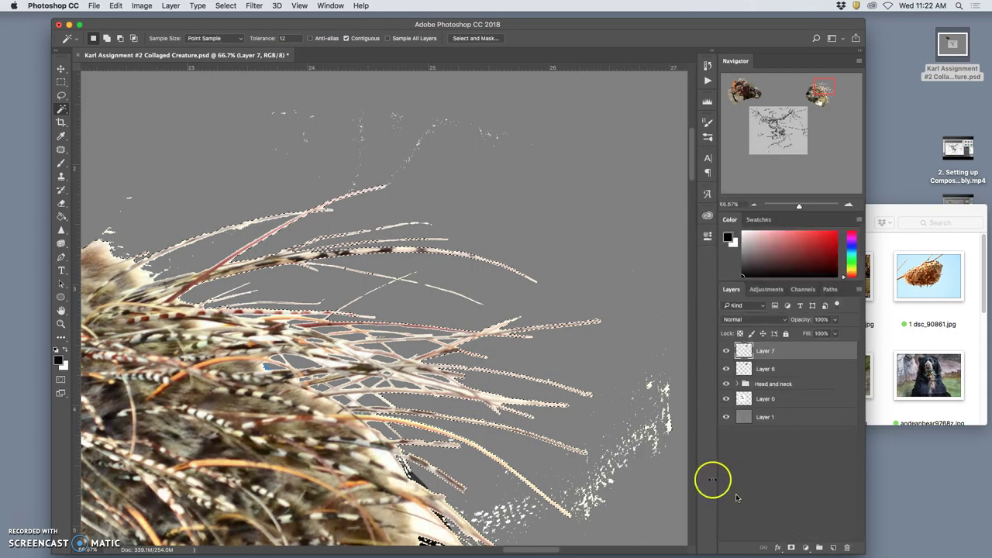
pyautogui.press('super+equal')
pyautogui.press('super+equal')
pyautogui.press('super+equal')
pyautogui.press('super+equal')
pyautogui.press('super+equal')
pyautogui.press('super+equal')
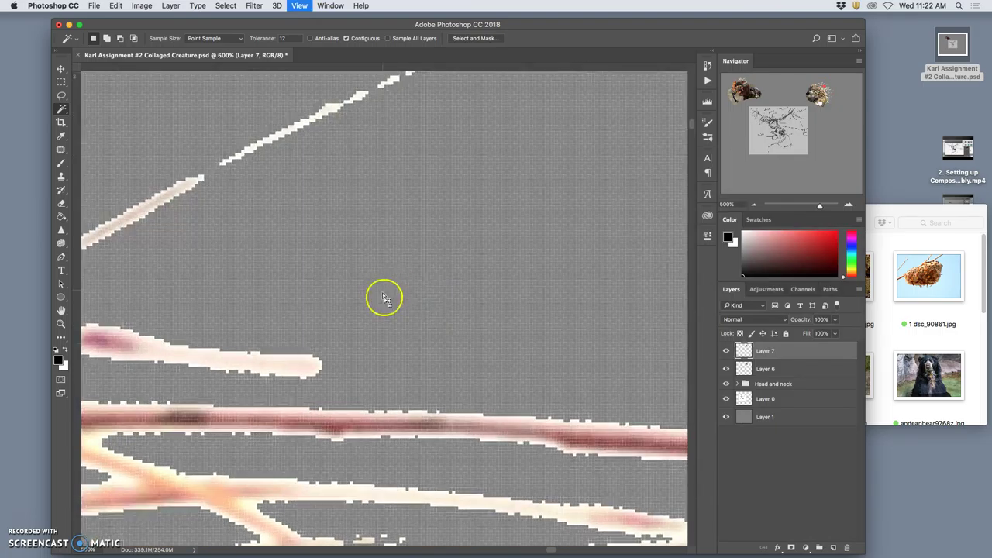
pyautogui.scroll(-2, 462, 407)
pyautogui.click(427, 380)
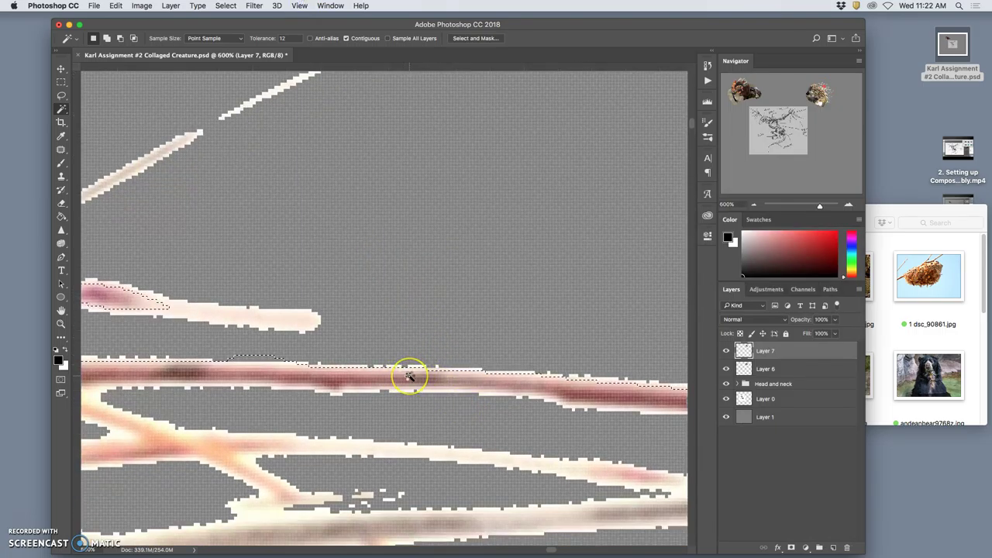
pyautogui.scroll(-5, 409, 376)
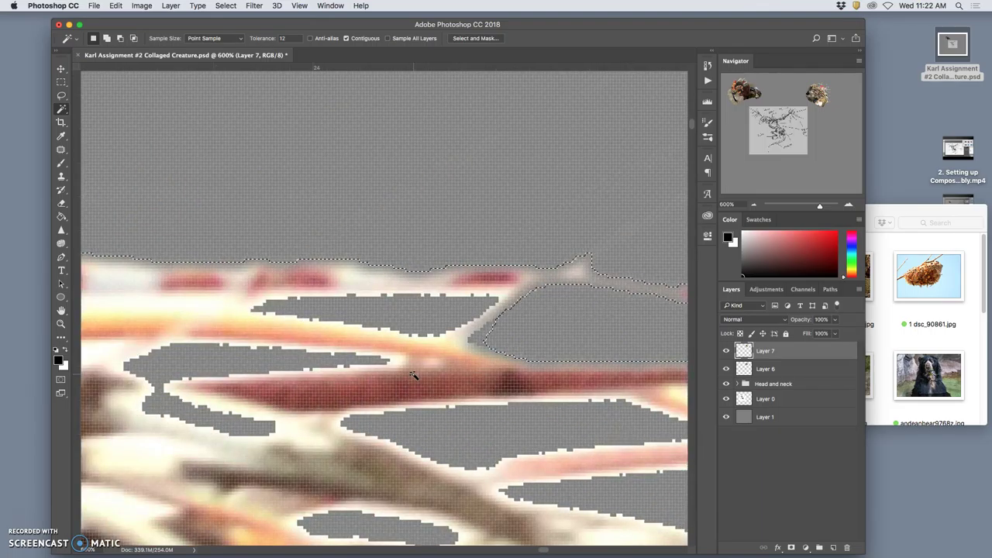
pyautogui.hscroll(4, 413, 375)
pyautogui.press('super+minus')
pyautogui.press('super+minus')
pyautogui.press('super+minus')
pyautogui.press('super+minus')
pyautogui.press('super+minus')
pyautogui.press('super+minus')
pyautogui.press('super+minus')
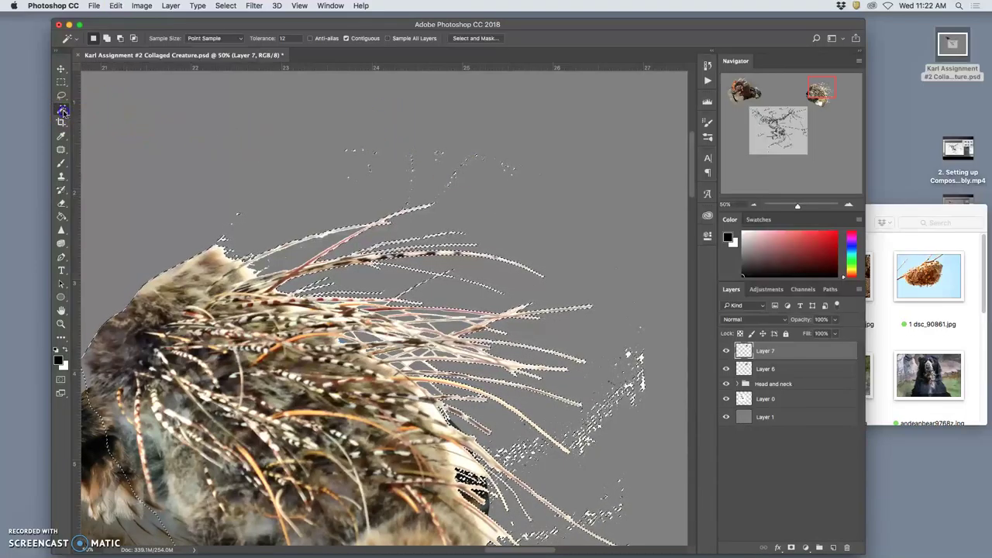
# Step: Use the Lasso to subtract several upper quill strands from the quill selection
pyautogui.click(508, 225)
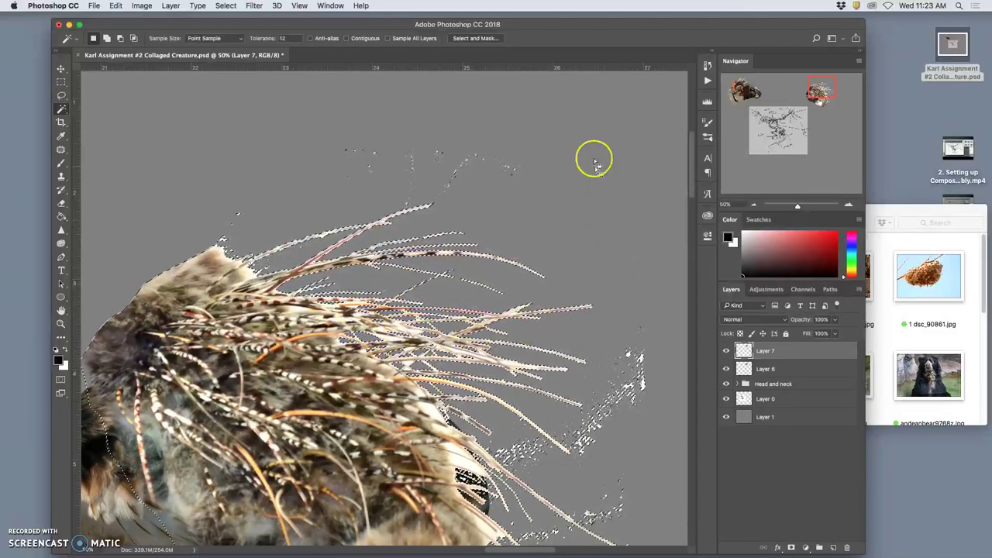
pyautogui.click(61, 96)
pyautogui.moveTo(463, 263); pyautogui.dragTo(335, 272)
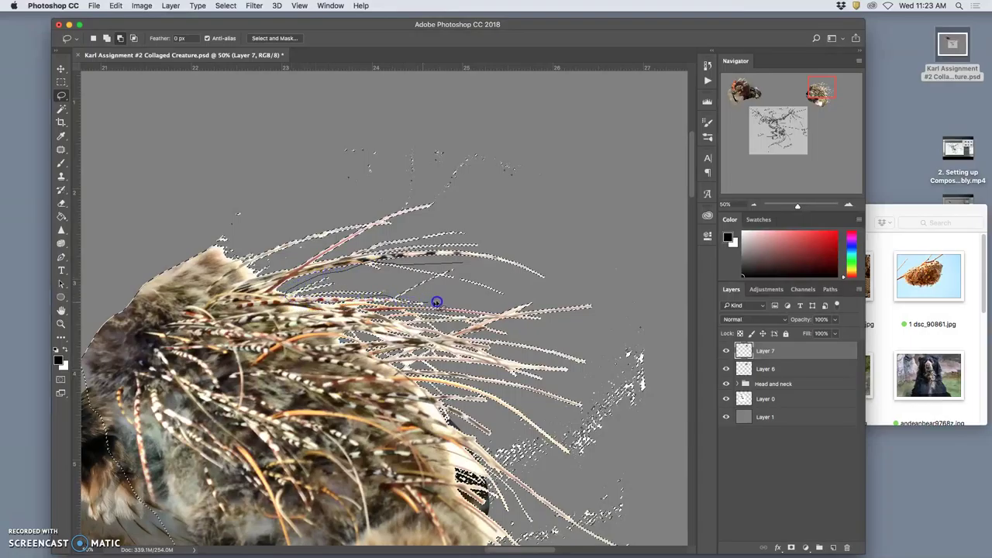
pyautogui.moveTo(470, 266); pyautogui.dragTo(471, 268)
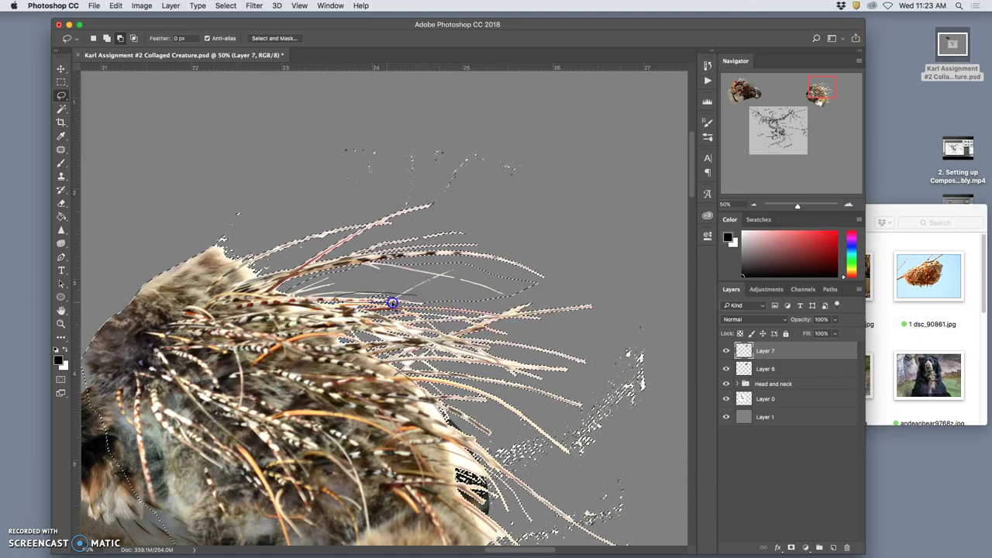
pyautogui.moveTo(420, 303); pyautogui.dragTo(422, 300)
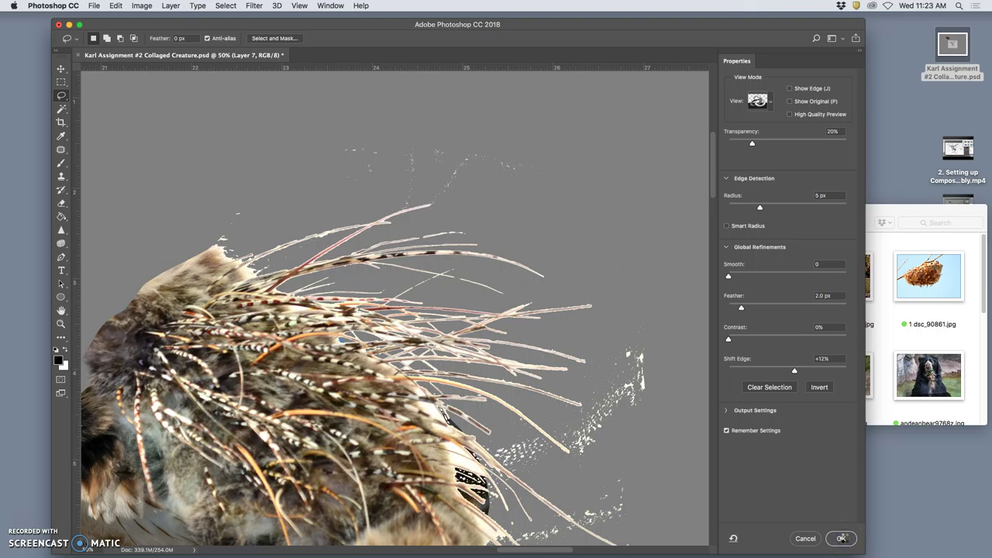
# Step: Confirm the 2.0 px feather and +12% edge shift on Layer 7's quill selection
pyautogui.click(841, 537)
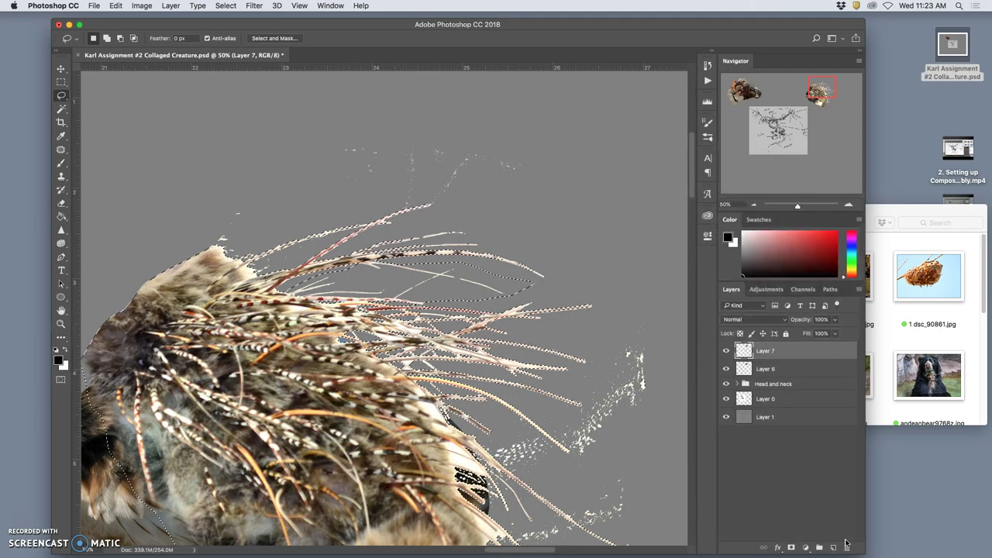